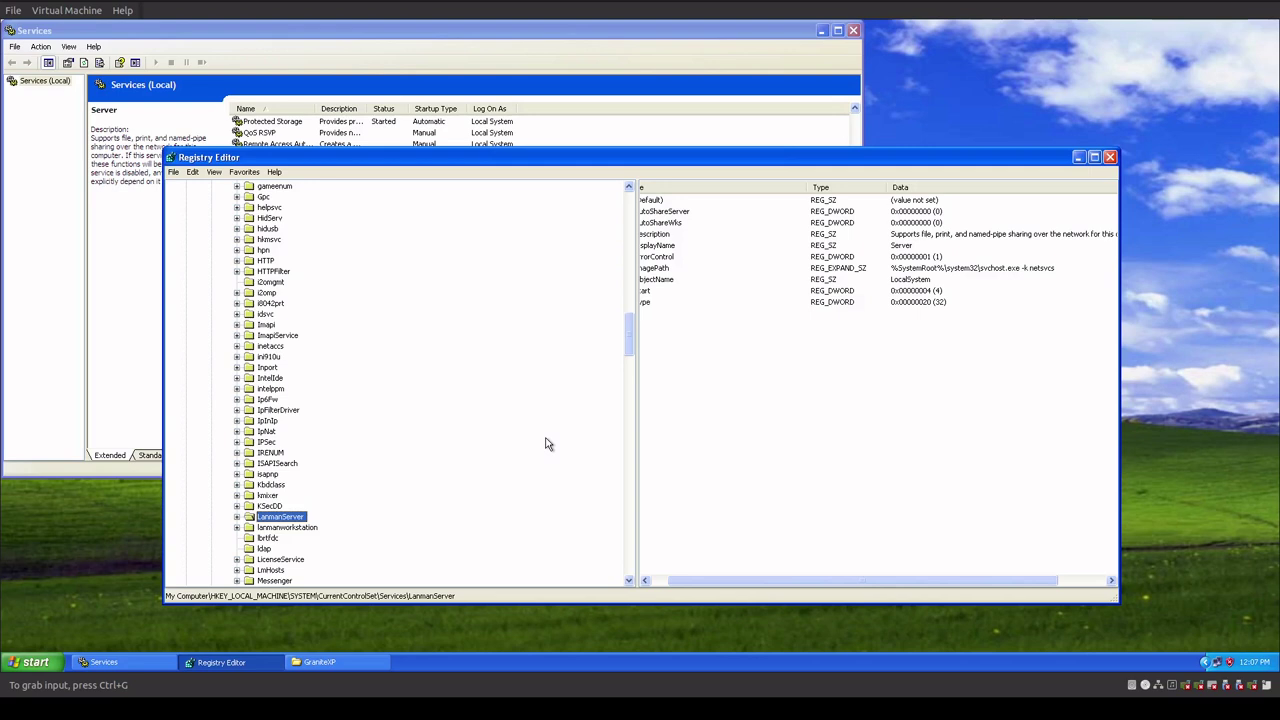
# - Expand the LanmanServer key, open its Parameters subkey and select the restrictnullsessaccess value to check its data
pyautogui.moveTo(677, 581); pyautogui.dragTo(662, 581)
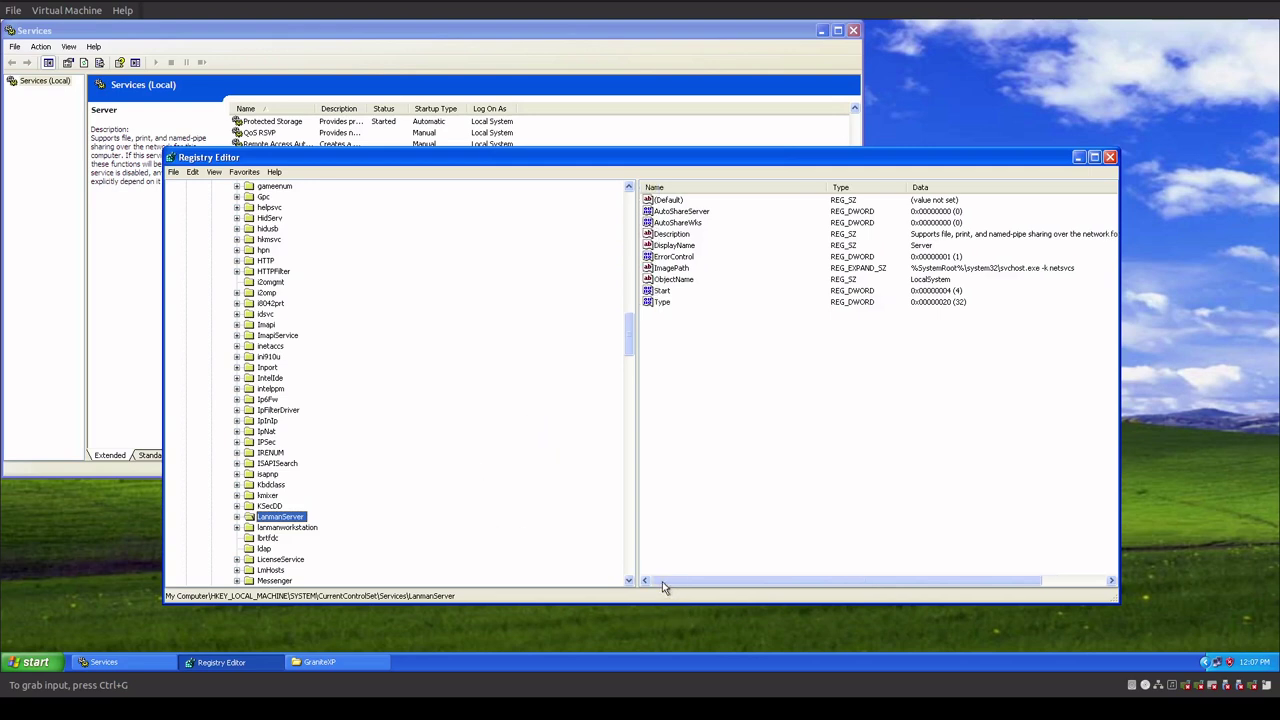
pyautogui.scroll(-5, 255, 460)
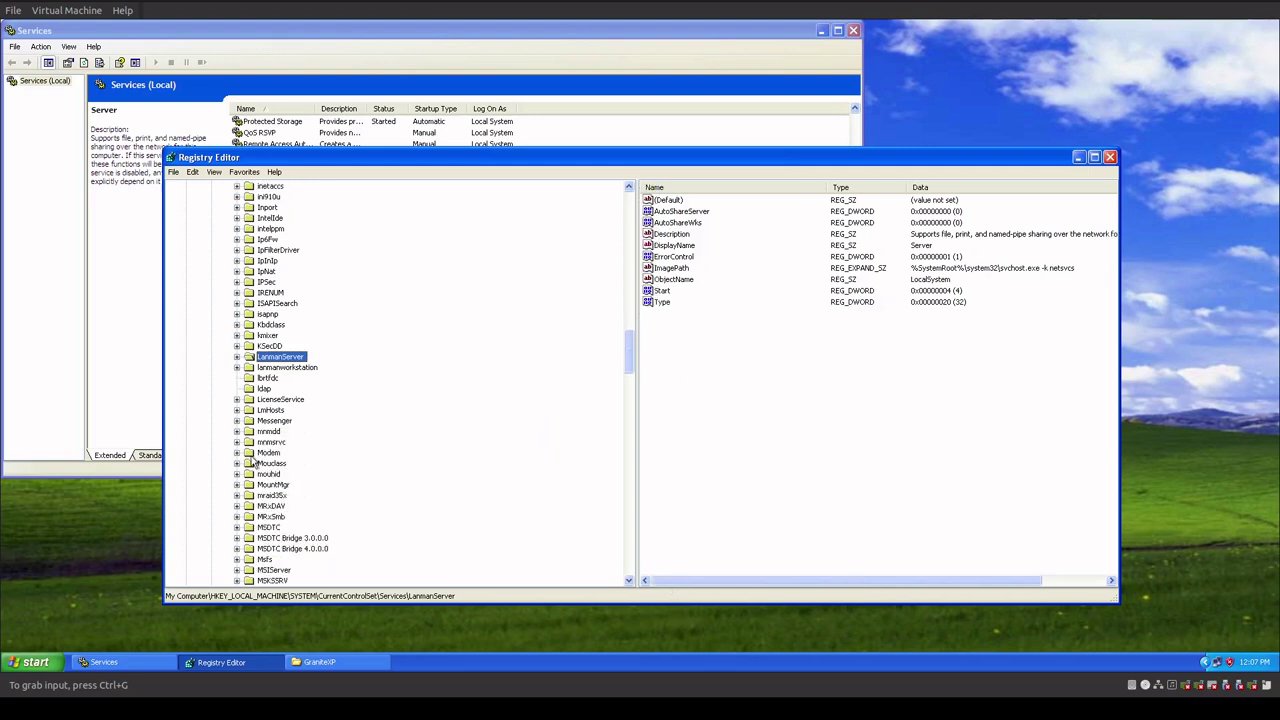
pyautogui.doubleClick(270, 358)
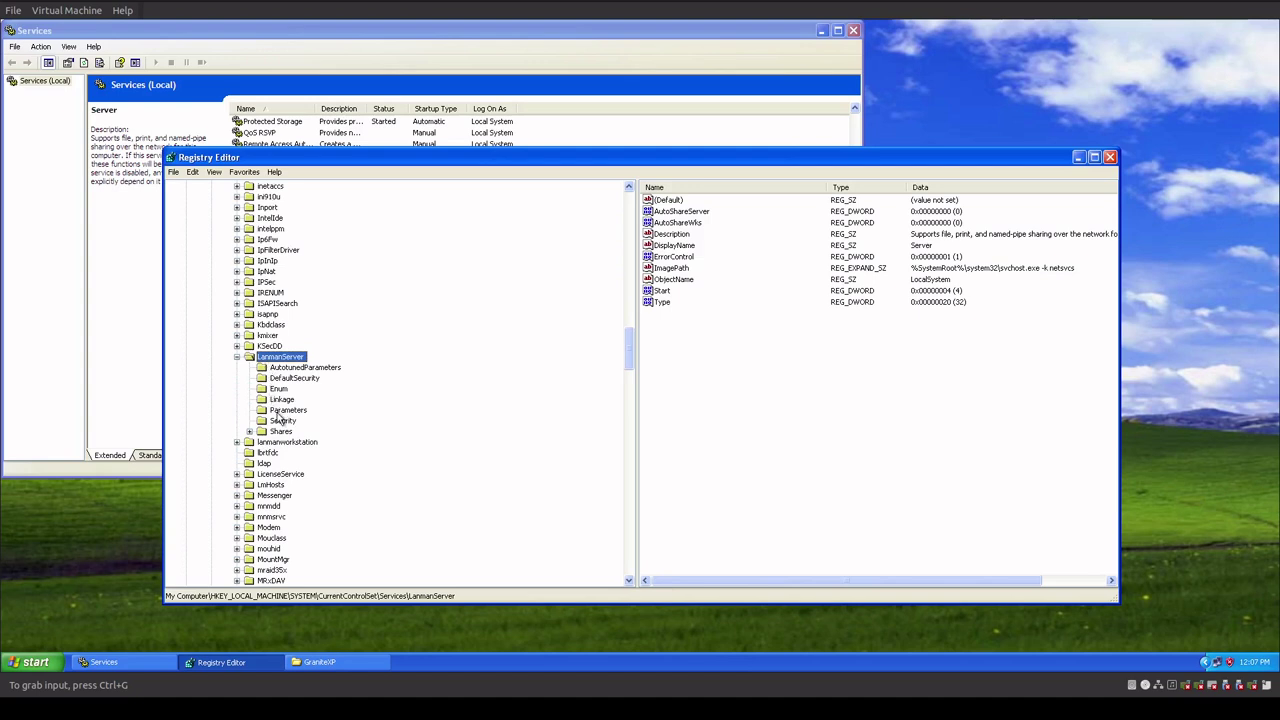
pyautogui.click(287, 410)
pyautogui.click(690, 314)
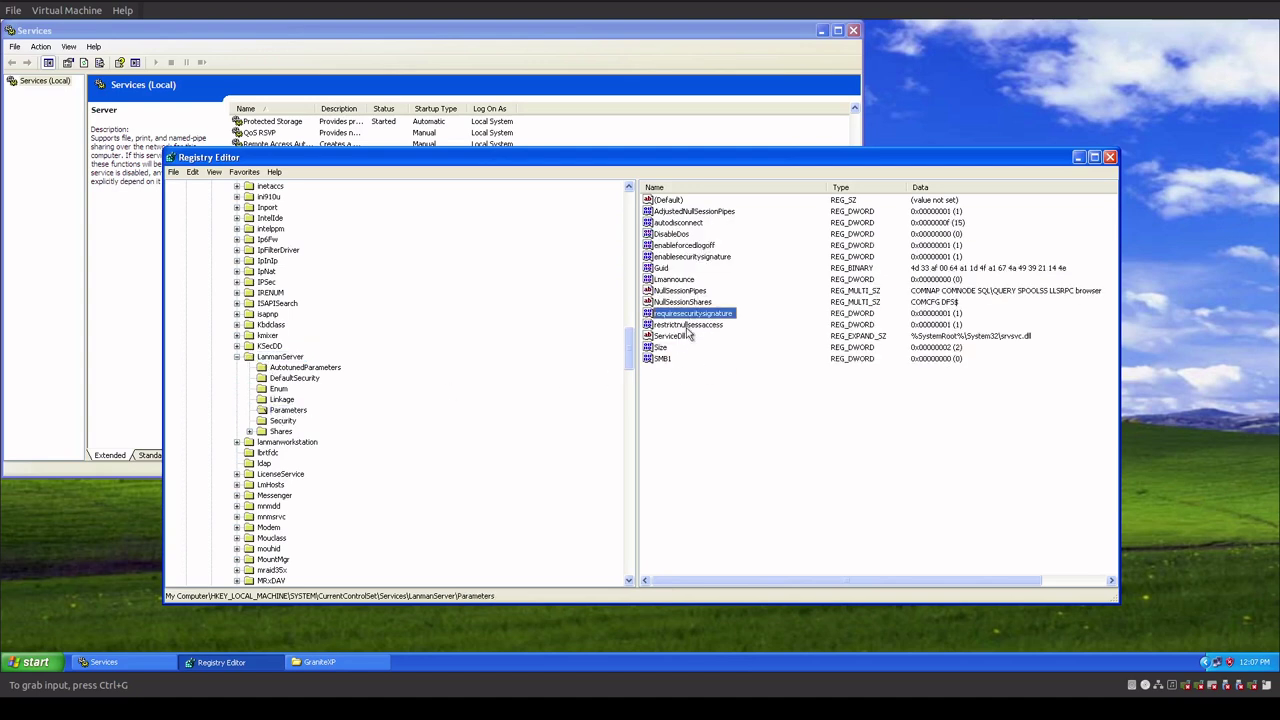
pyautogui.click(703, 326)
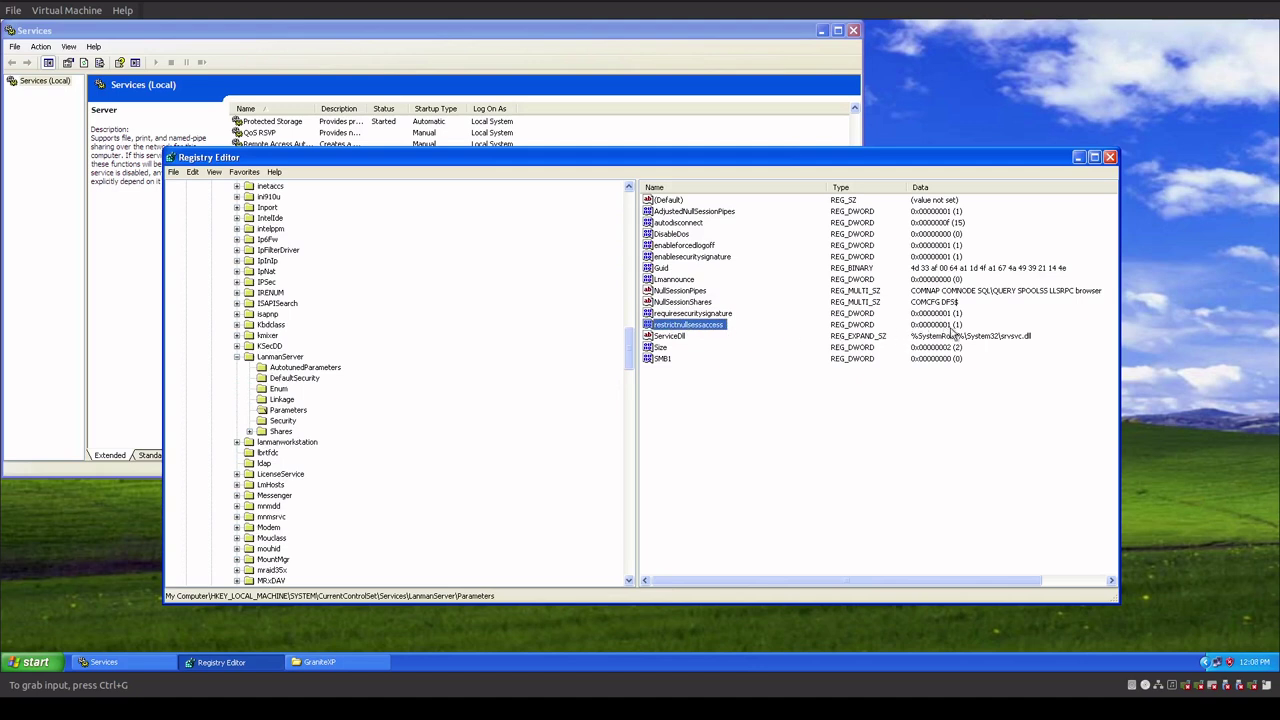
pyautogui.click(705, 330)
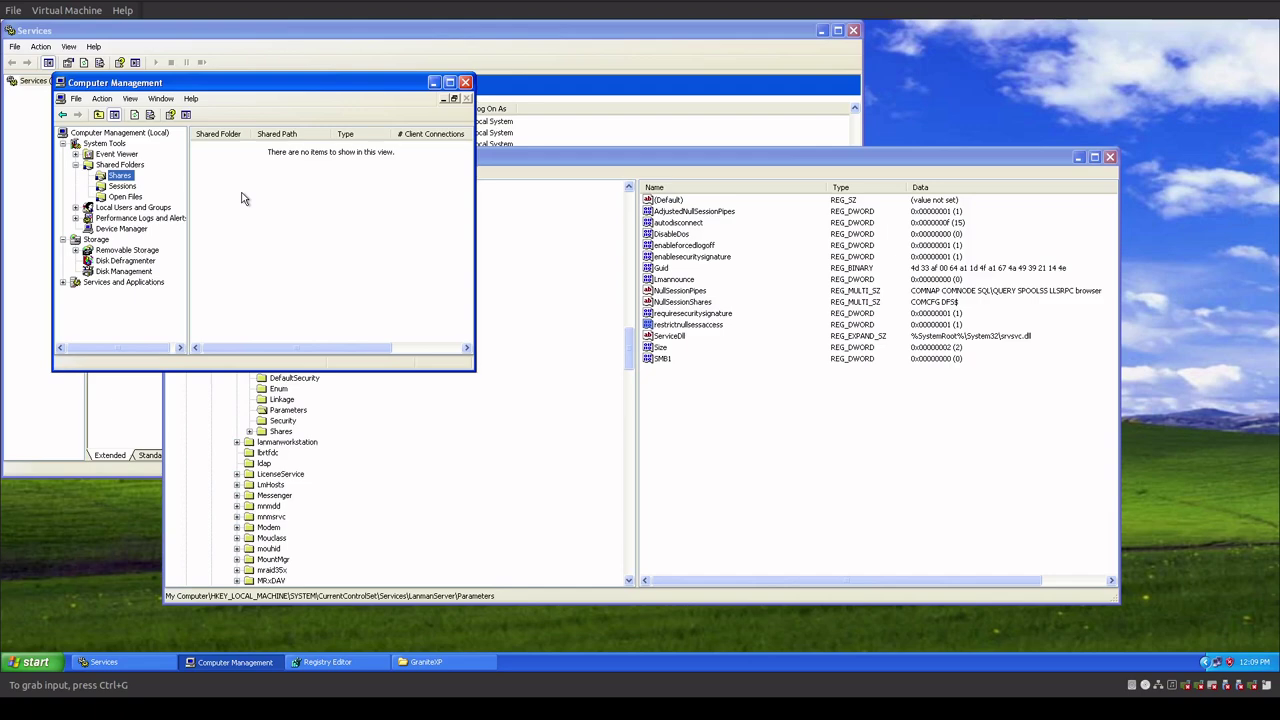
# - Check the Server service's properties in the Services window, highlighting the path to its executable, and close the dialog
pyautogui.click(526, 45)
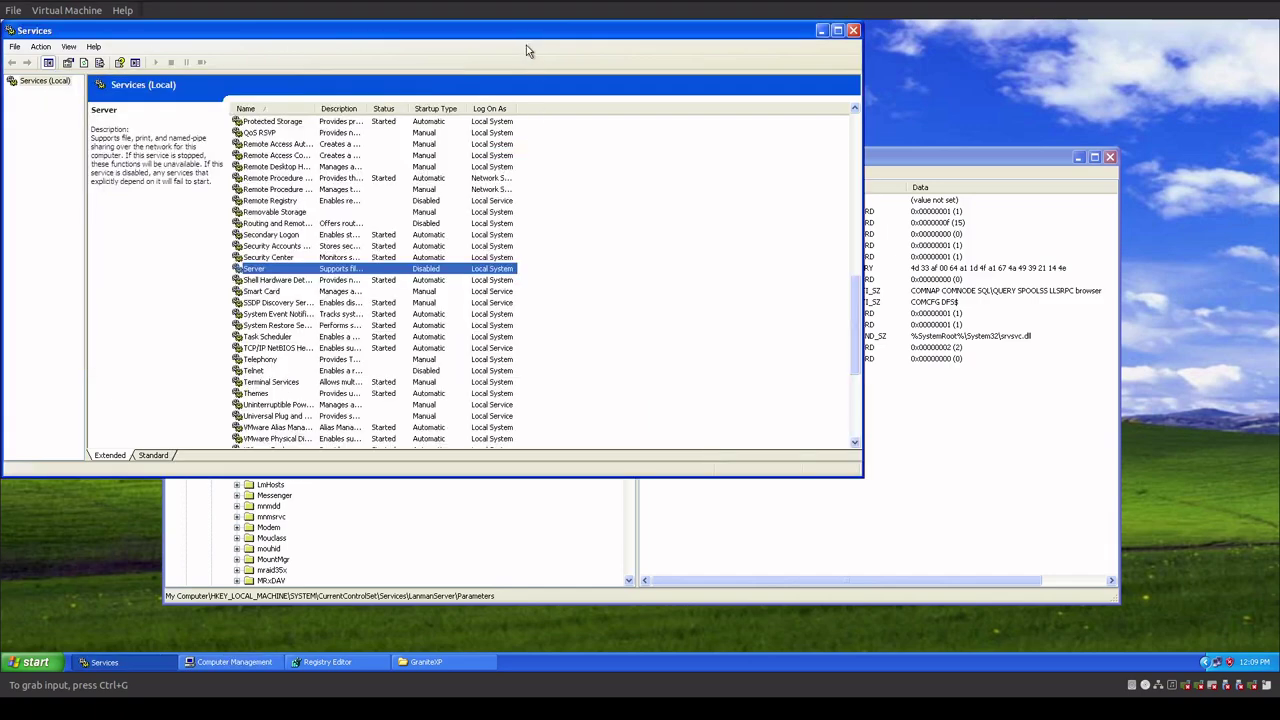
pyautogui.rightClick(285, 270)
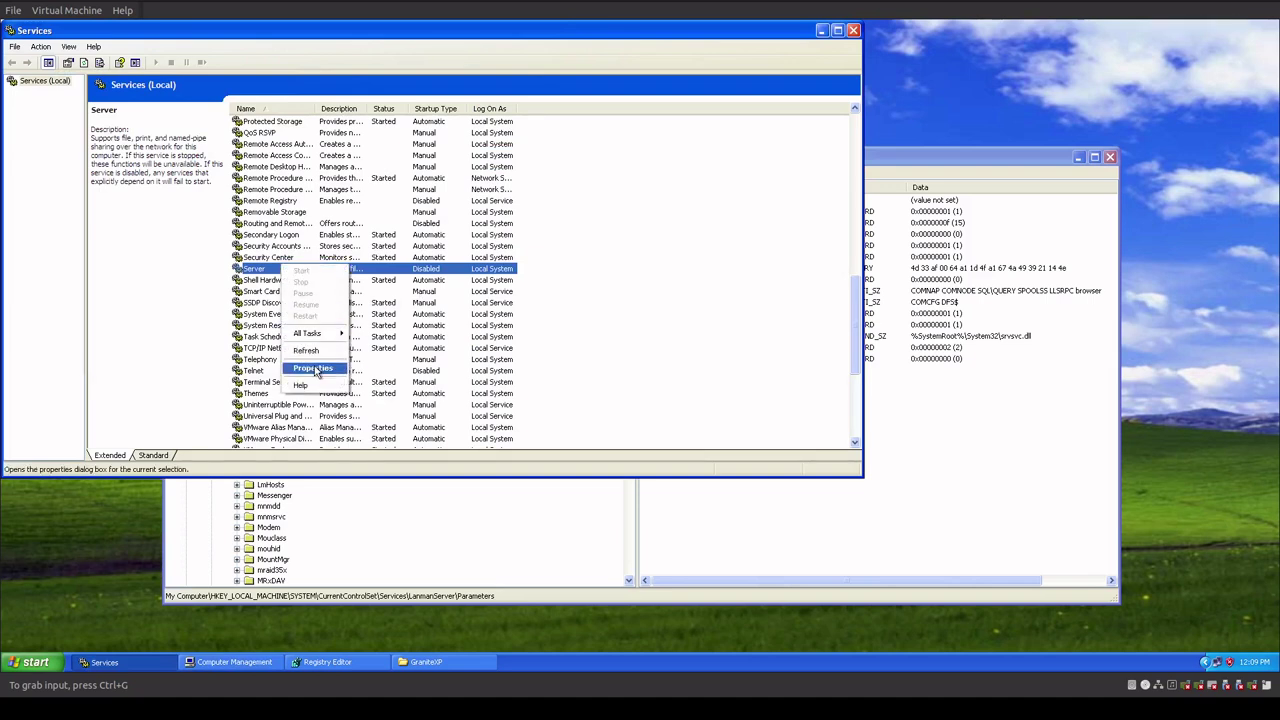
pyautogui.click(310, 371)
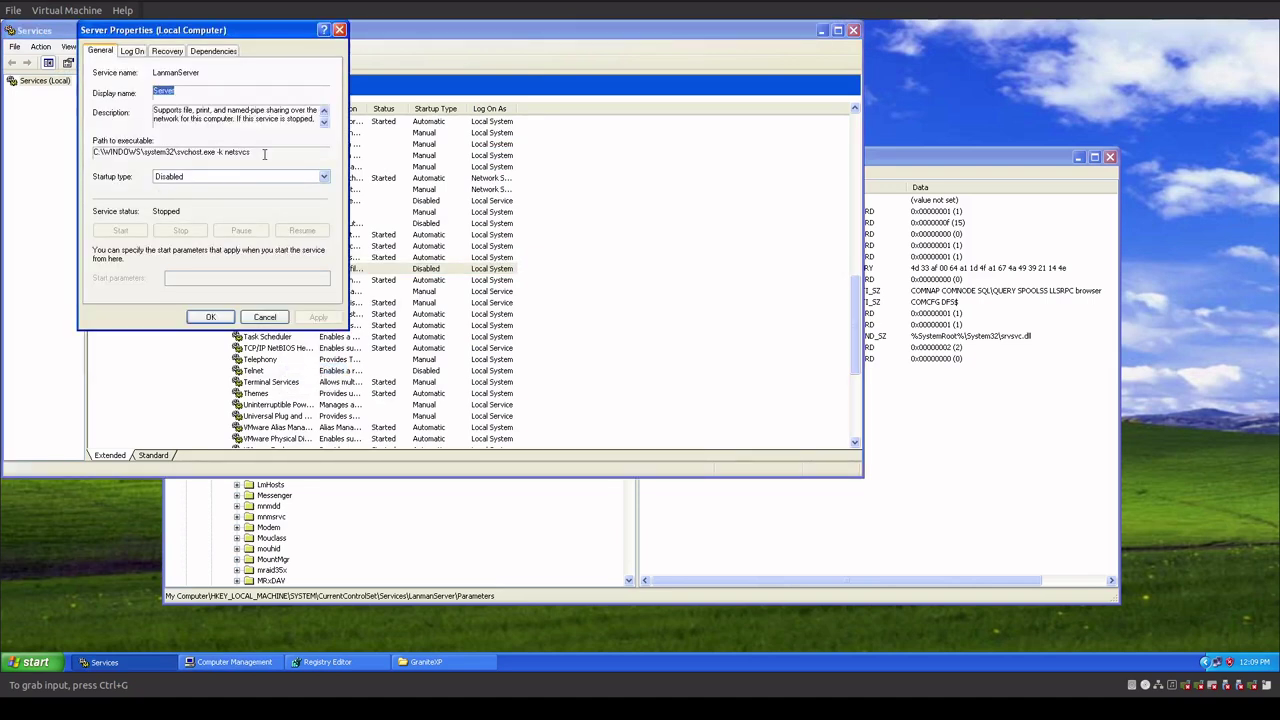
pyautogui.moveTo(255, 152); pyautogui.dragTo(118, 152)
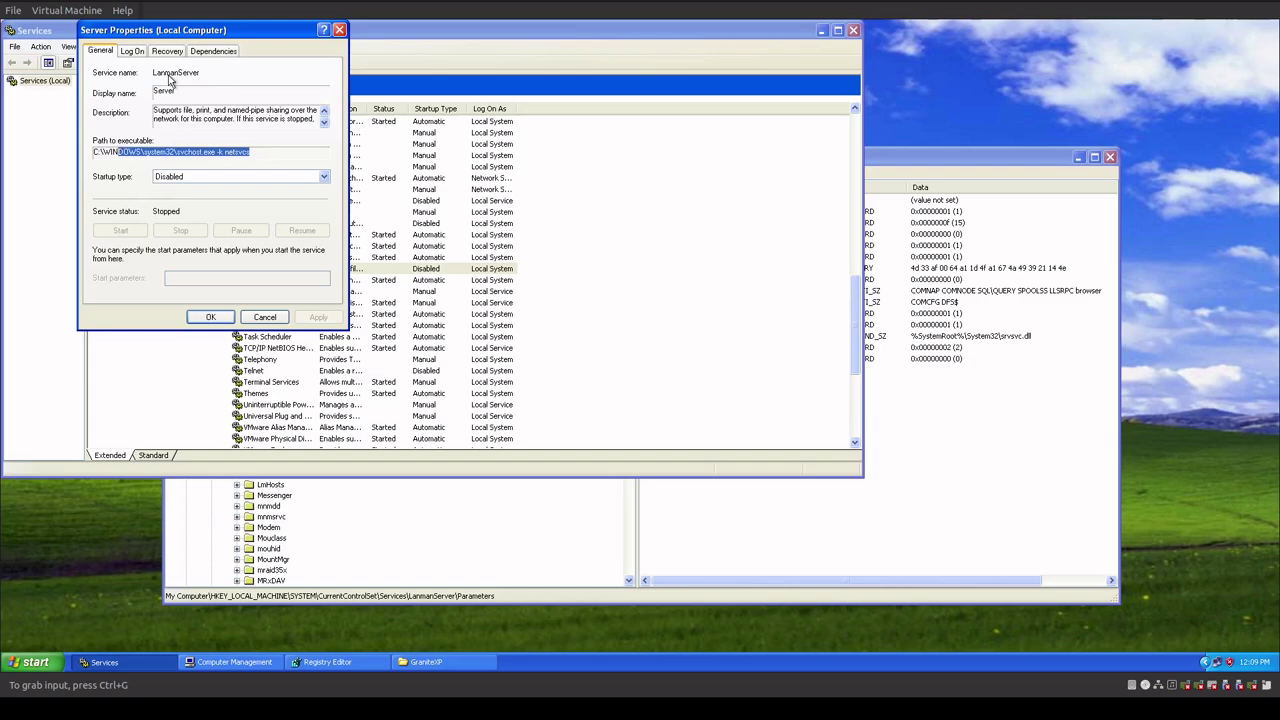
pyautogui.click(211, 317)
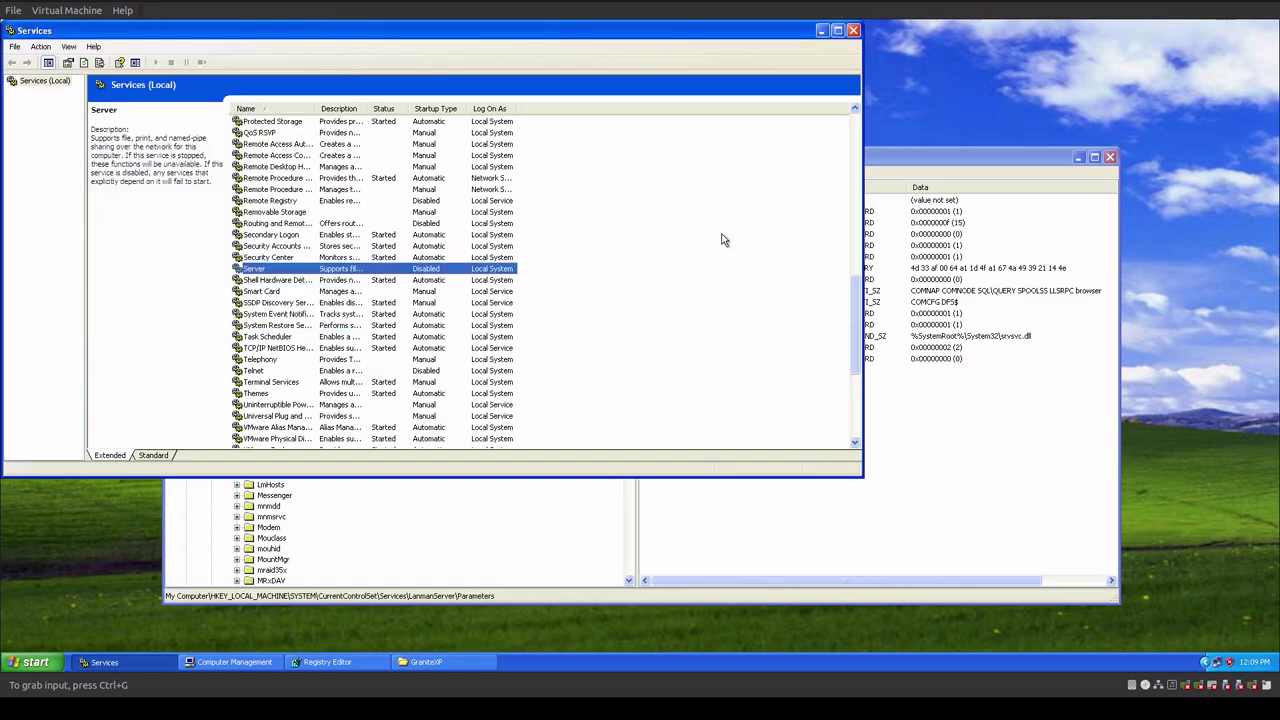
# - Close the Services and Computer Management windows and select the Start value of the LanmanServer registry key
pyautogui.click(853, 31)
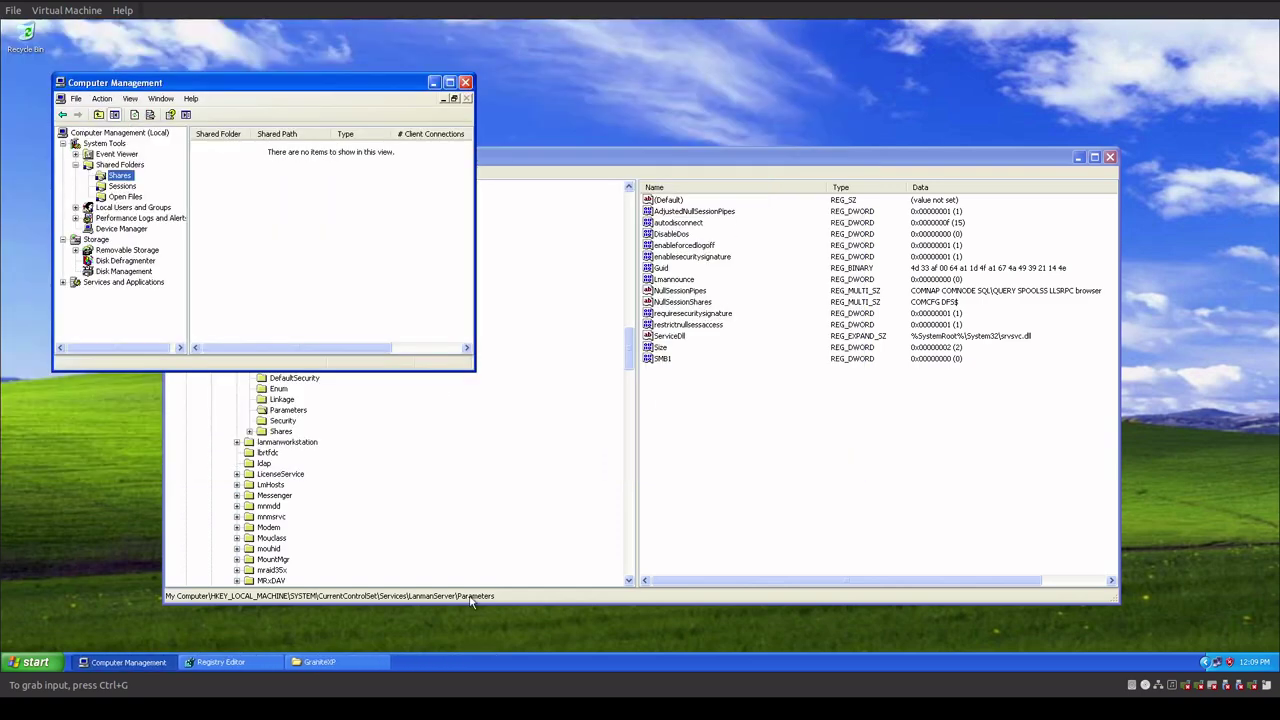
pyautogui.click(465, 82)
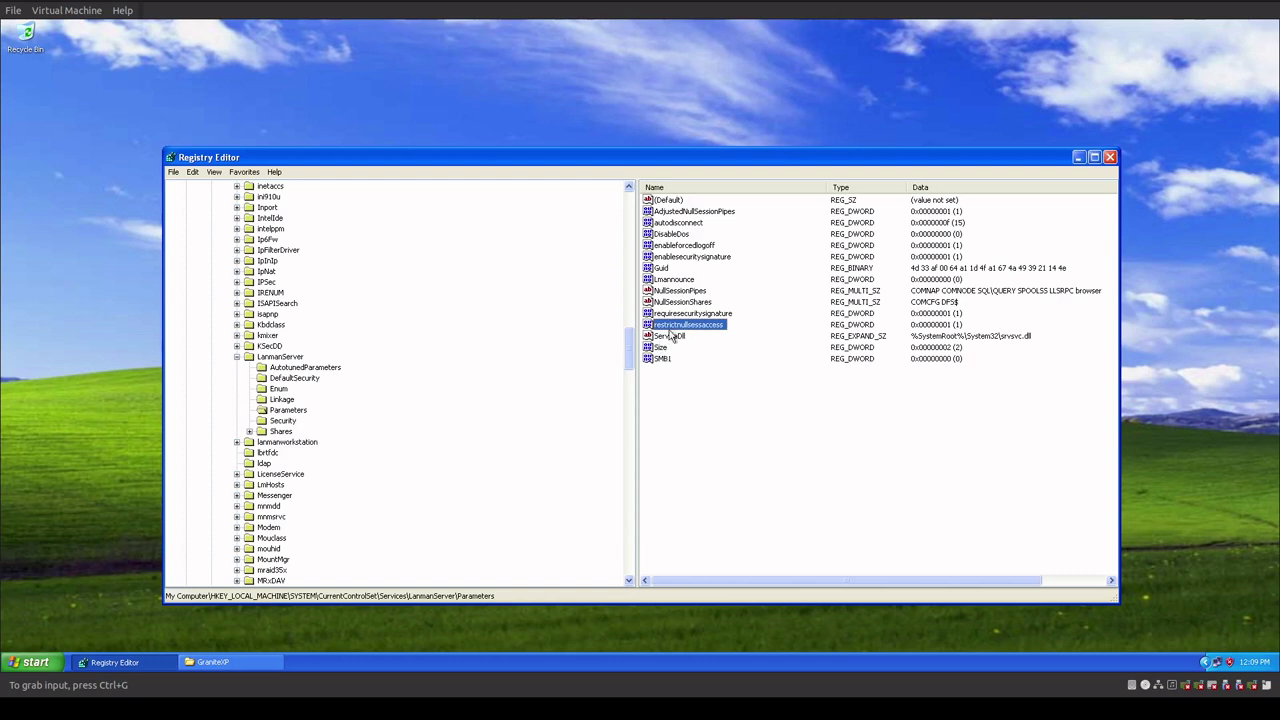
pyautogui.click(271, 358)
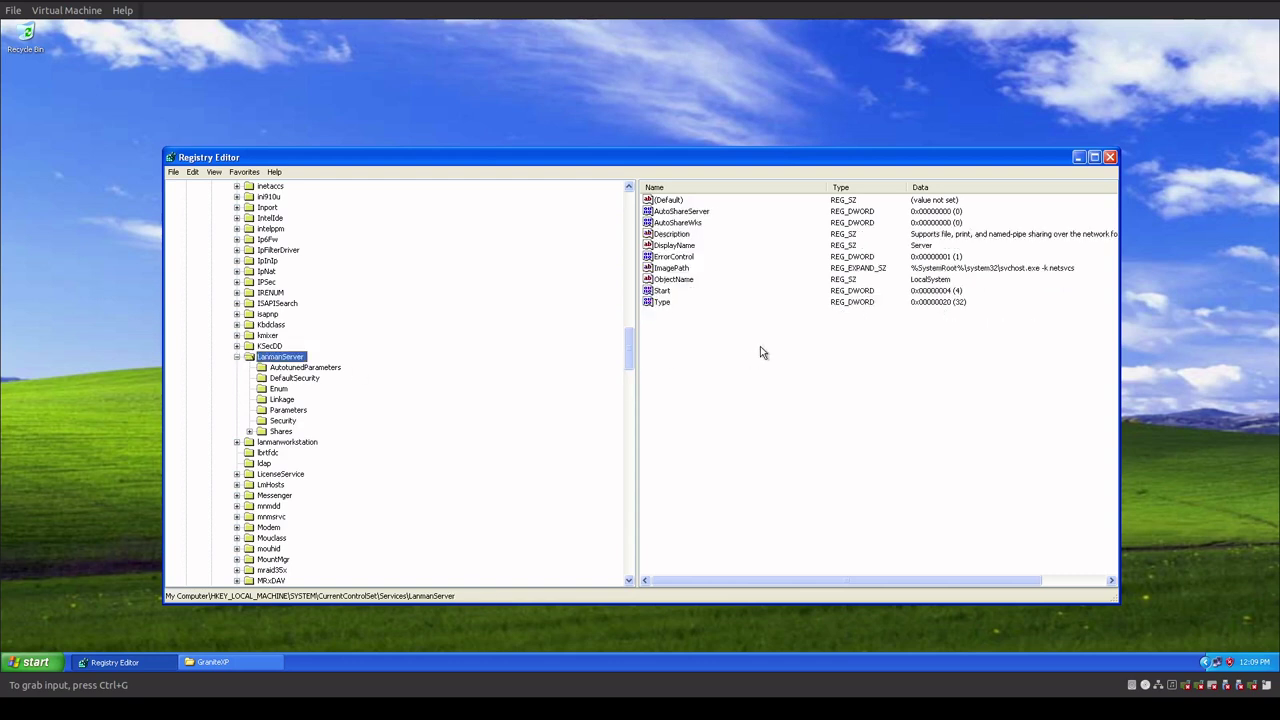
pyautogui.click(658, 292)
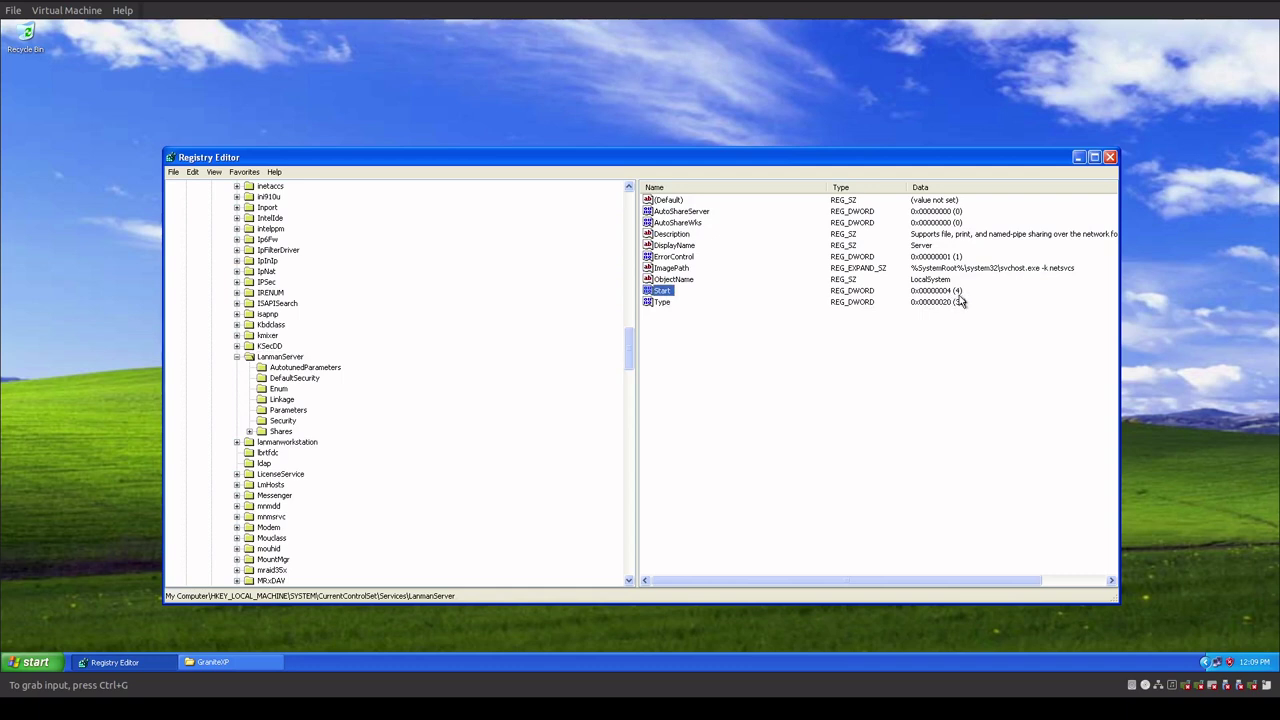
# - Bring up the GraniteXP folder, move its window off the registry values and open NEW FULL_WinXP_ProjectSecurity.reg for editing in Notepad
pyautogui.click(256, 667)
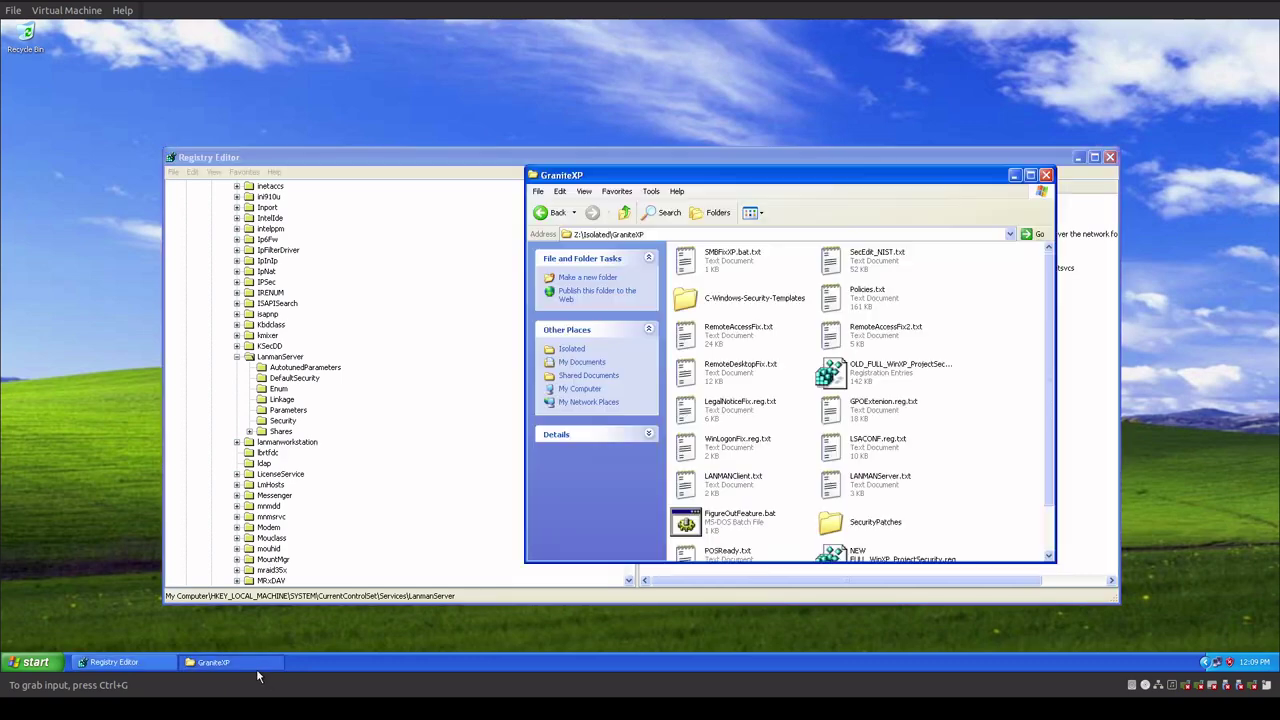
pyautogui.moveTo(800, 187); pyautogui.dragTo(400, 128)
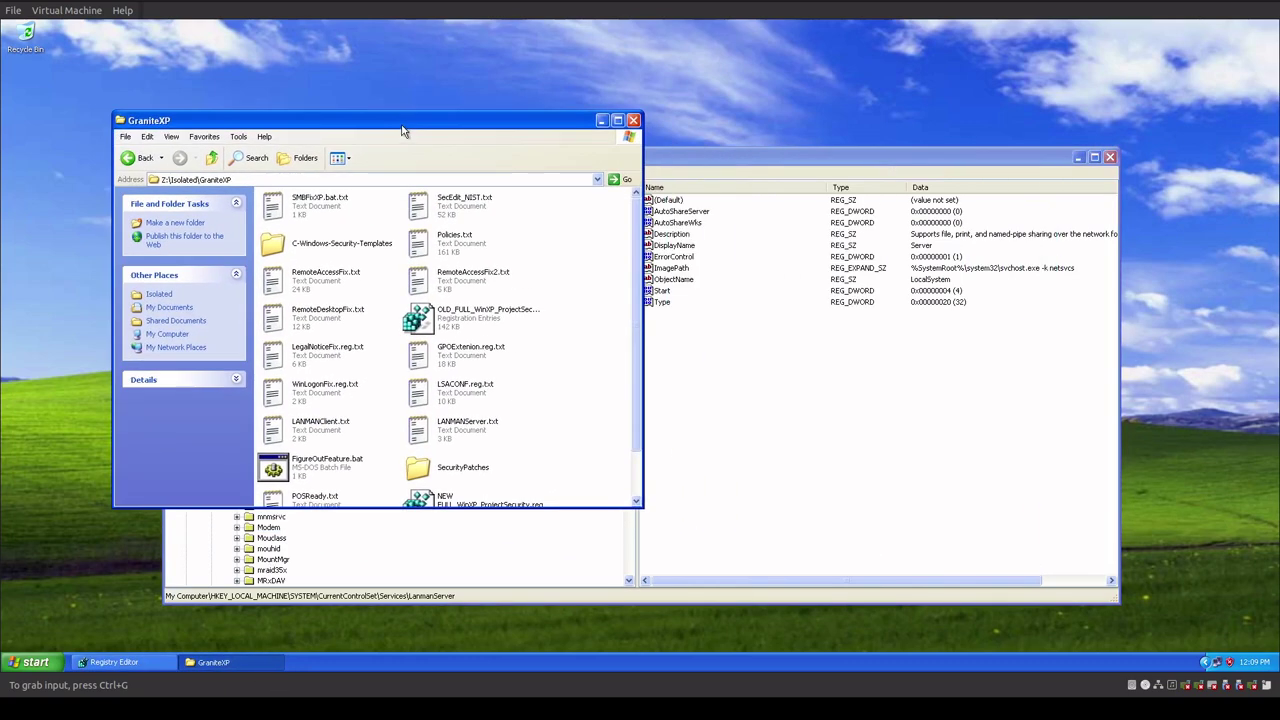
pyautogui.scroll(-2, 552, 408)
pyautogui.rightClick(472, 465)
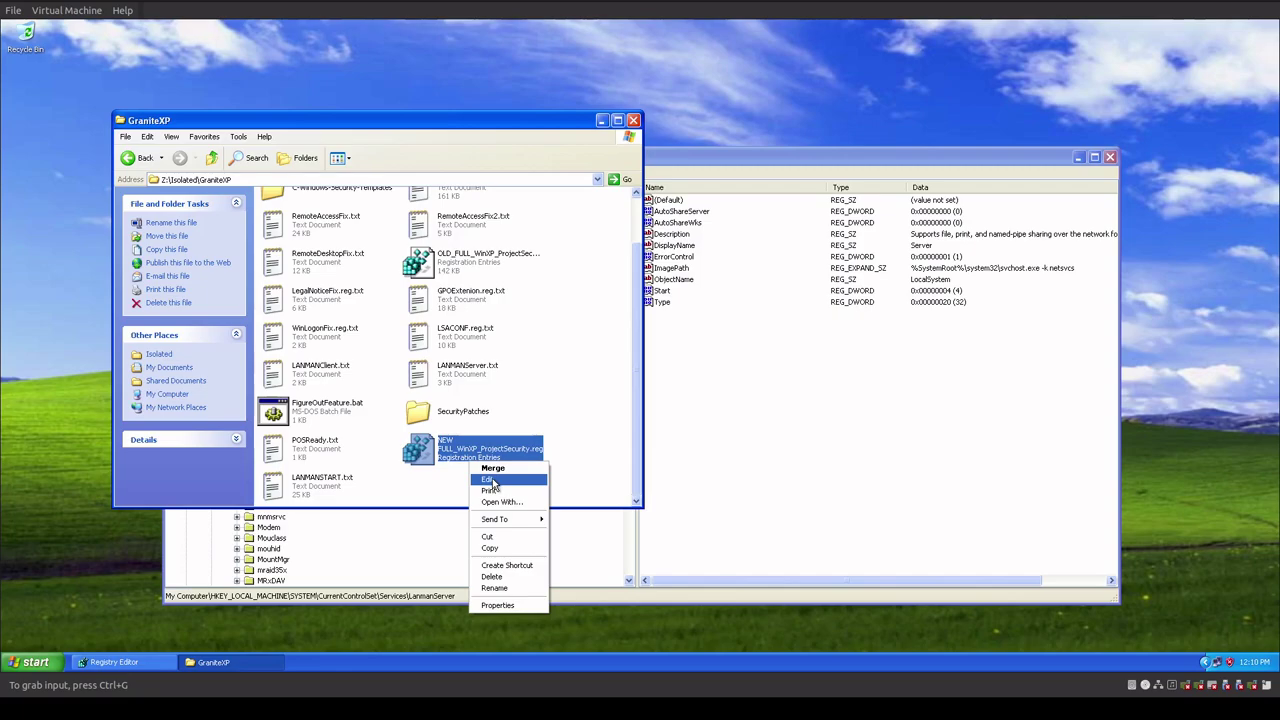
pyautogui.click(492, 481)
pyautogui.click(672, 366)
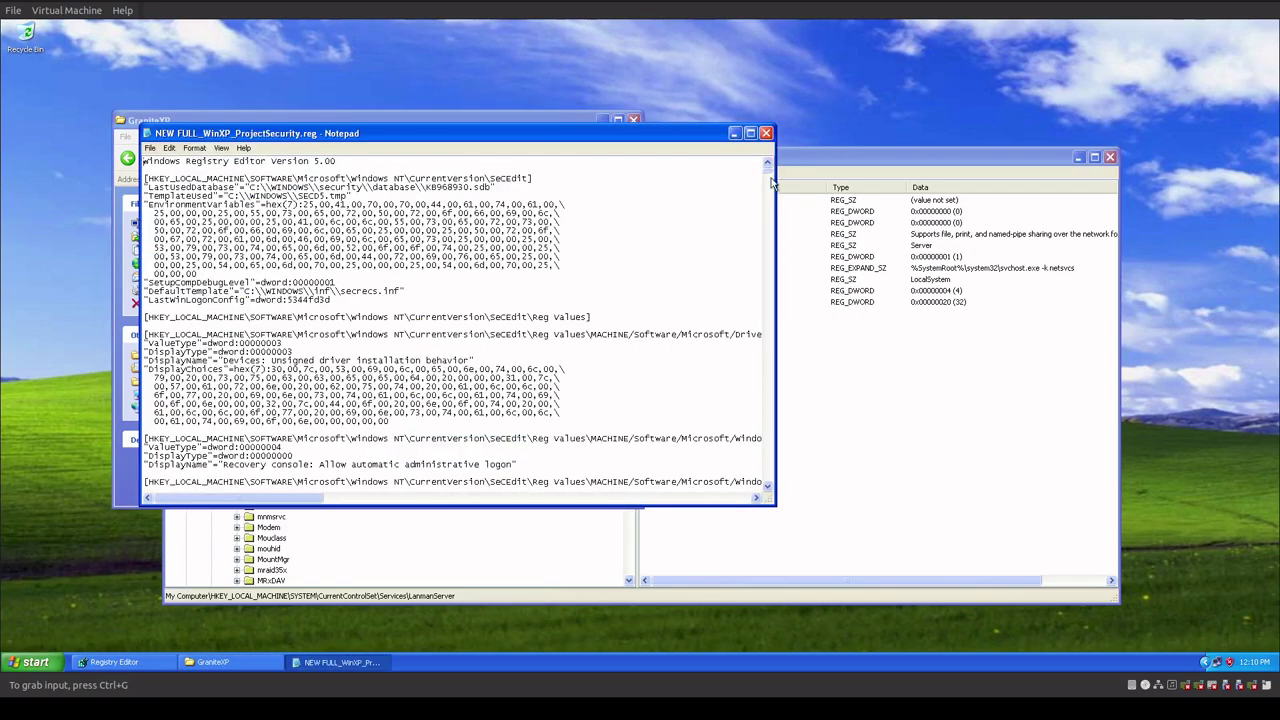
# - Highlight the "Start"=dword:00000004 entry of the LanmanServer section at the end of the registry file
pyautogui.moveTo(770, 181); pyautogui.dragTo(767, 490)
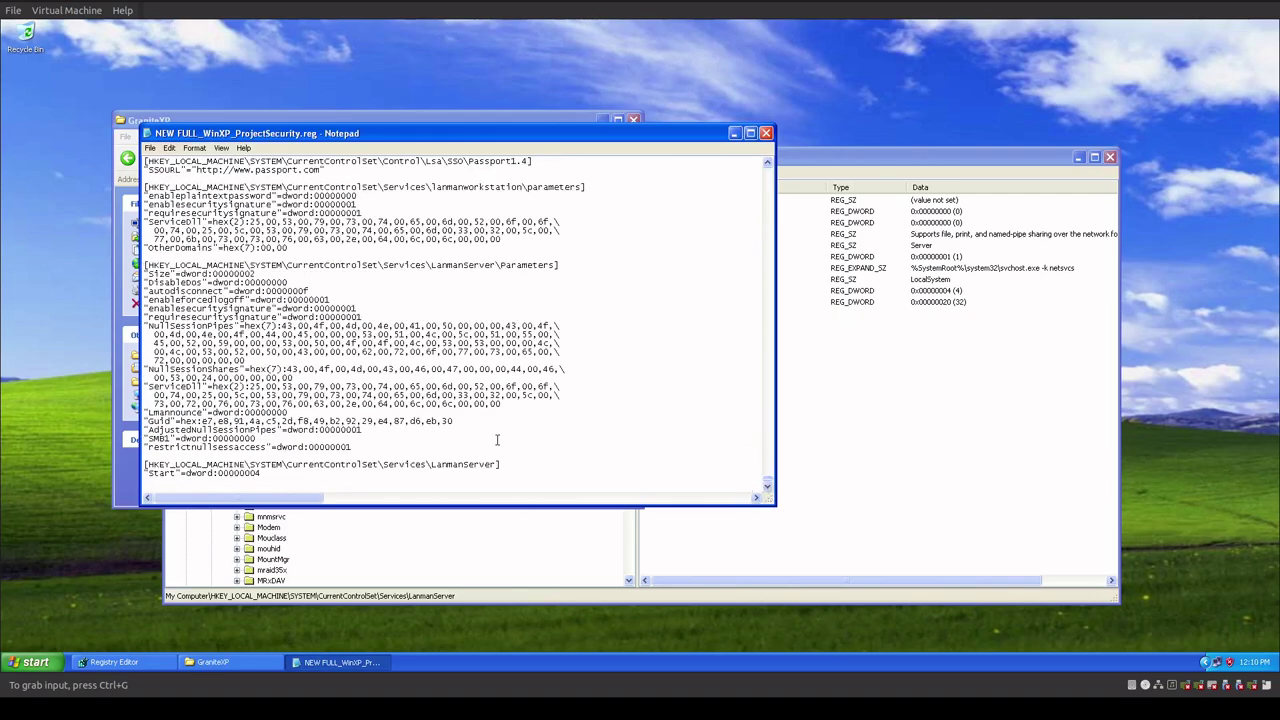
pyautogui.moveTo(277, 474); pyautogui.dragTo(146, 474)
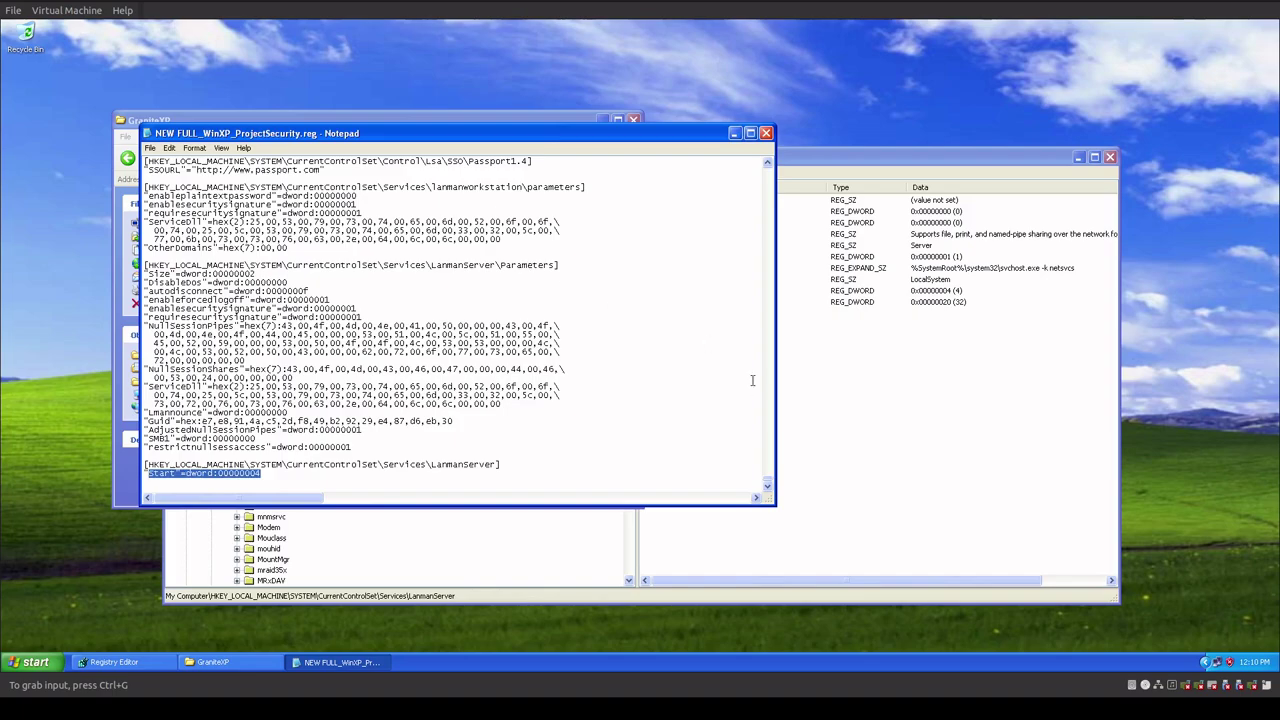
pyautogui.click(758, 470)
# - Review the registry file's security entries from the beginning of the file to its end
pyautogui.moveTo(768, 483); pyautogui.dragTo(770, 165)
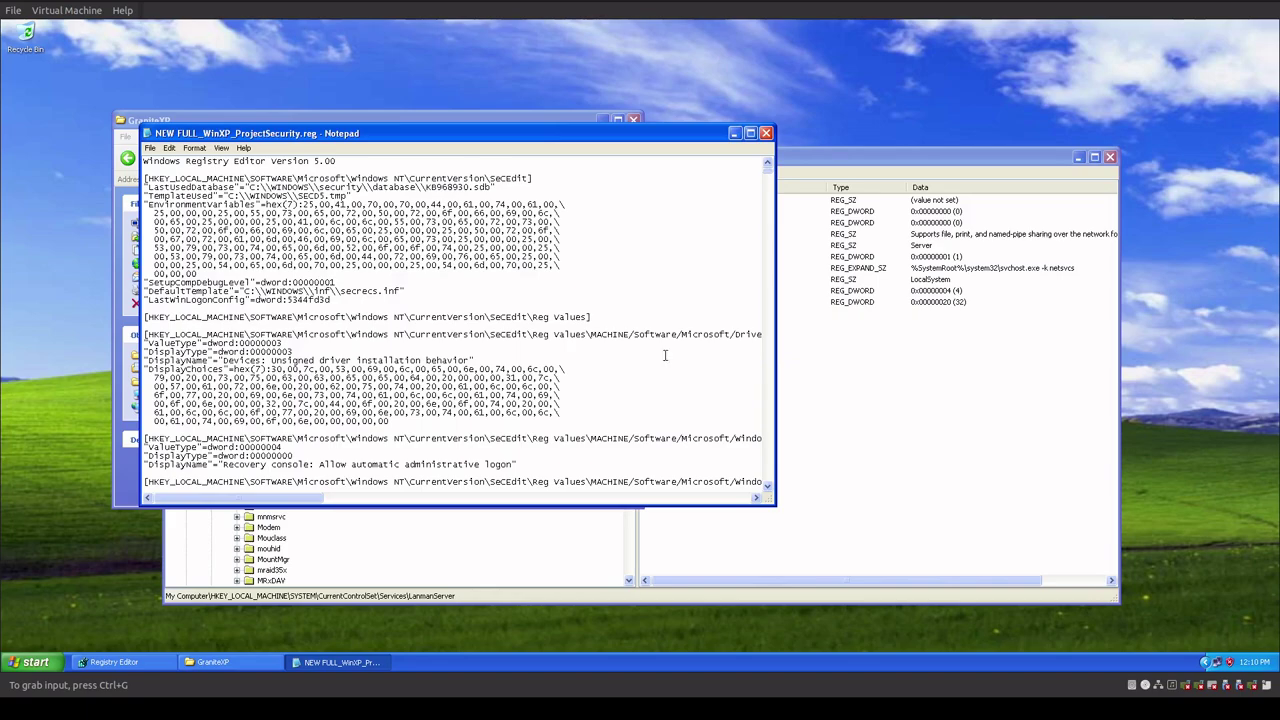
pyautogui.scroll(-6, 484, 316)
pyautogui.scroll(-15, 484, 316)
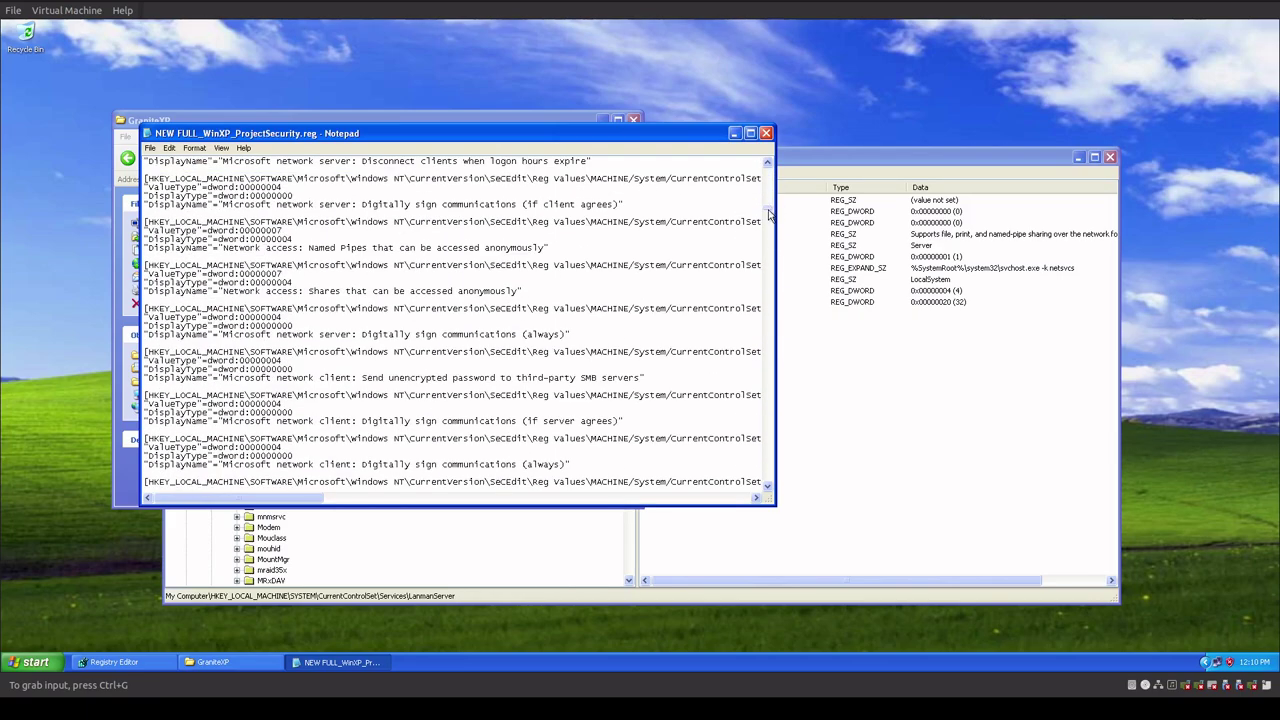
pyautogui.moveTo(768, 215); pyautogui.dragTo(768, 488)
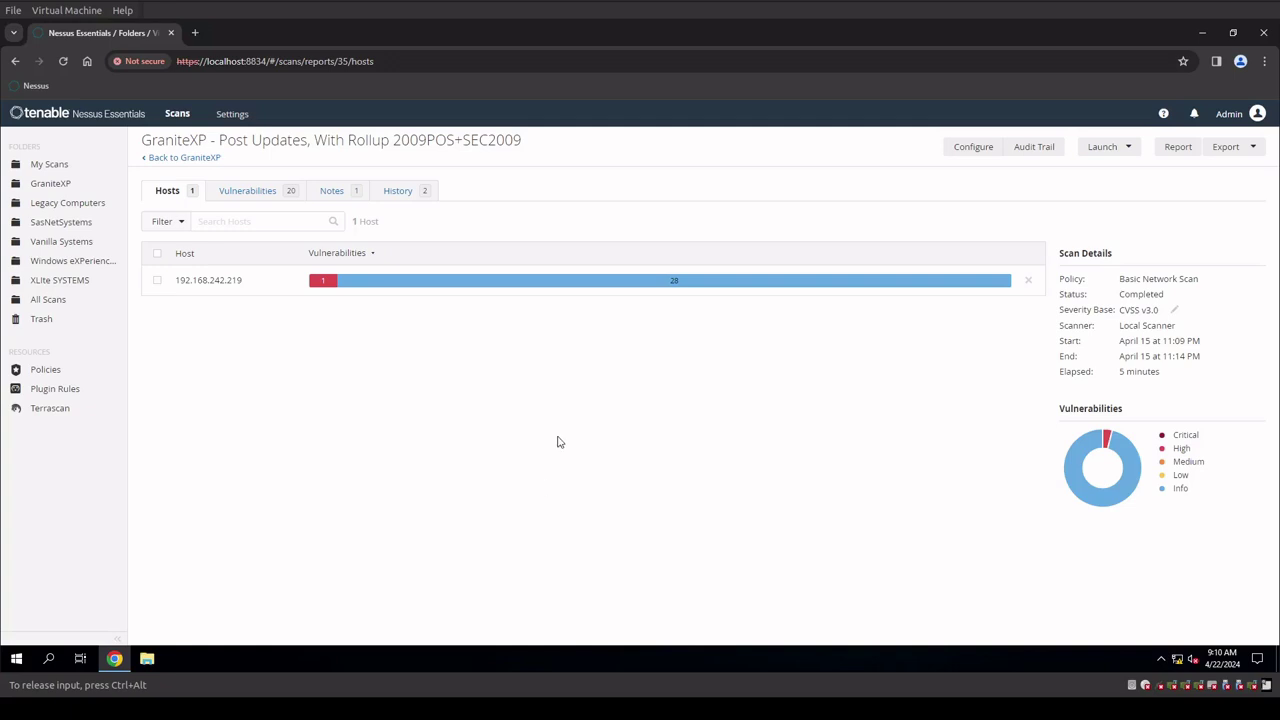
# - In Nessus Essentials, open the GraniteXP host's SMB NULL Session Authentication finding and highlight its output about the pipes
pyautogui.click(350, 291)
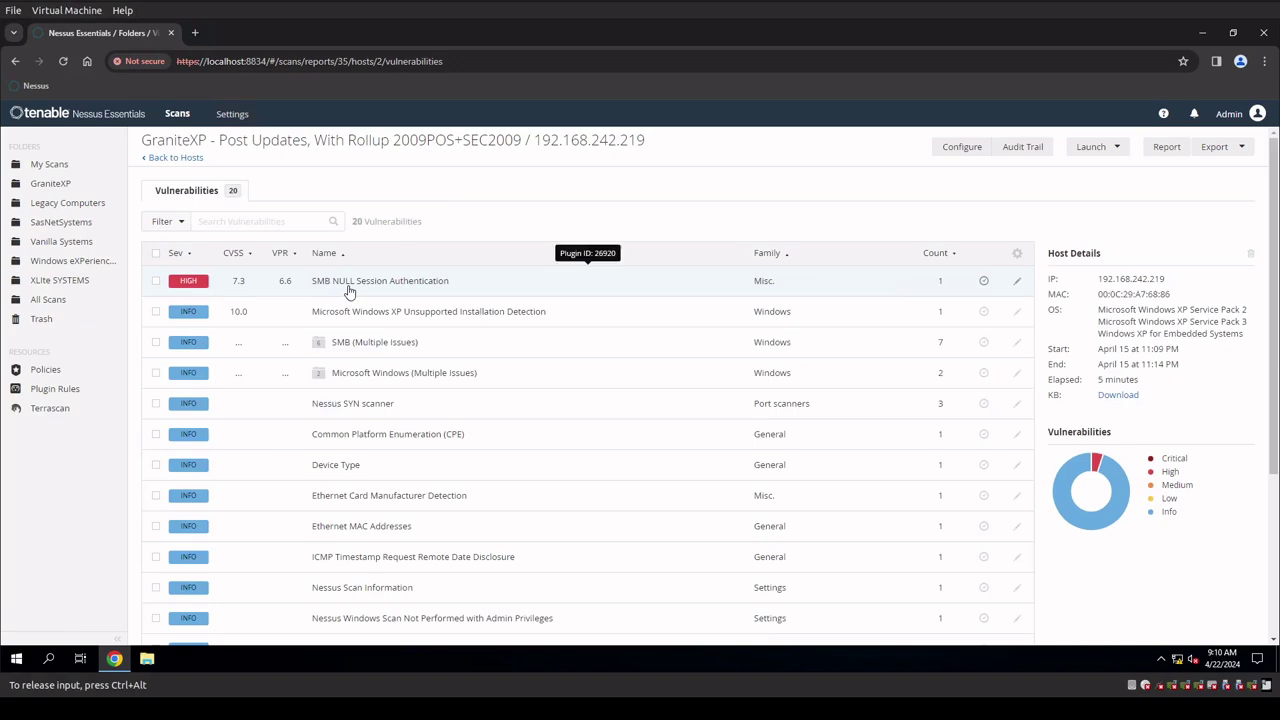
pyautogui.click(350, 291)
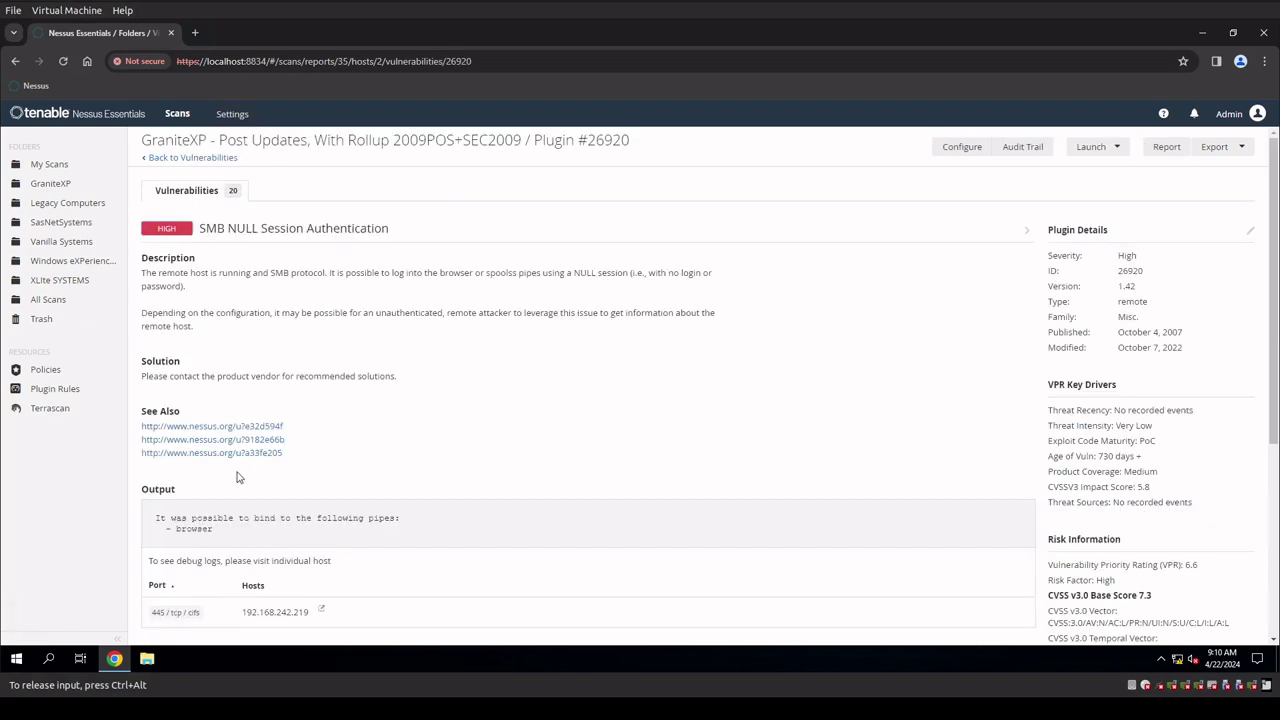
pyautogui.scroll(-1, 406, 560)
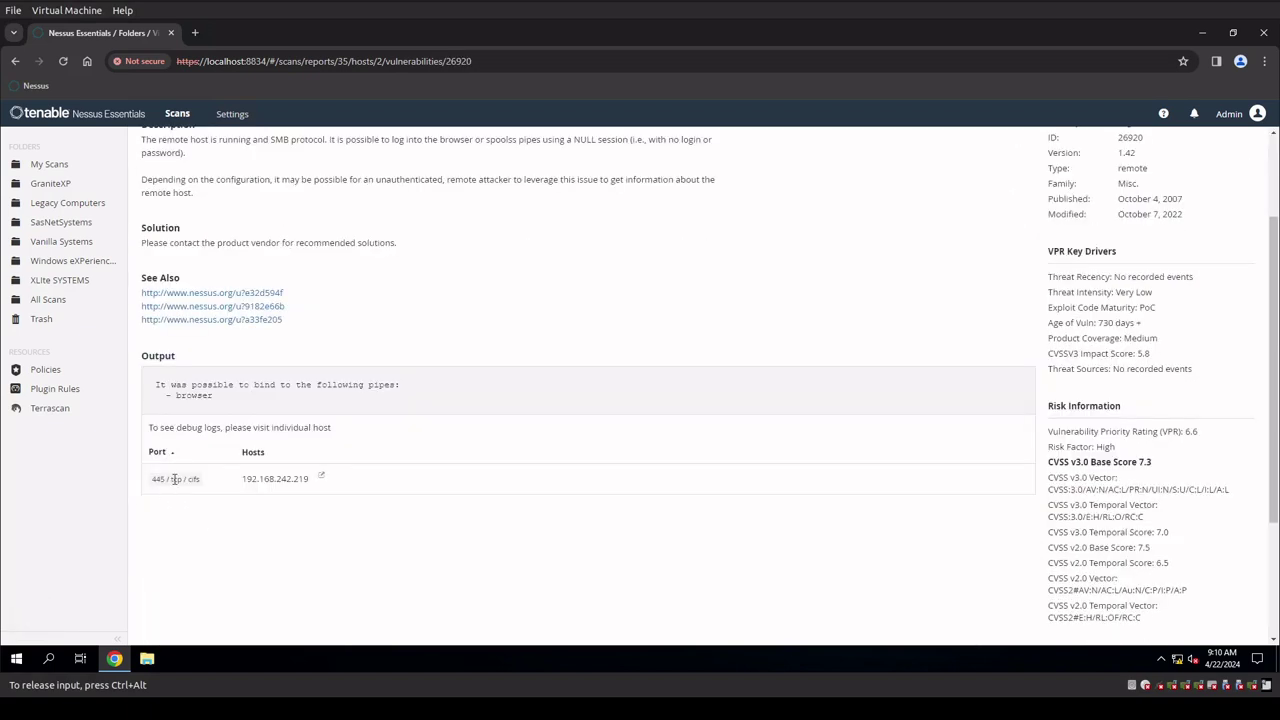
pyautogui.scroll(1, 390, 417)
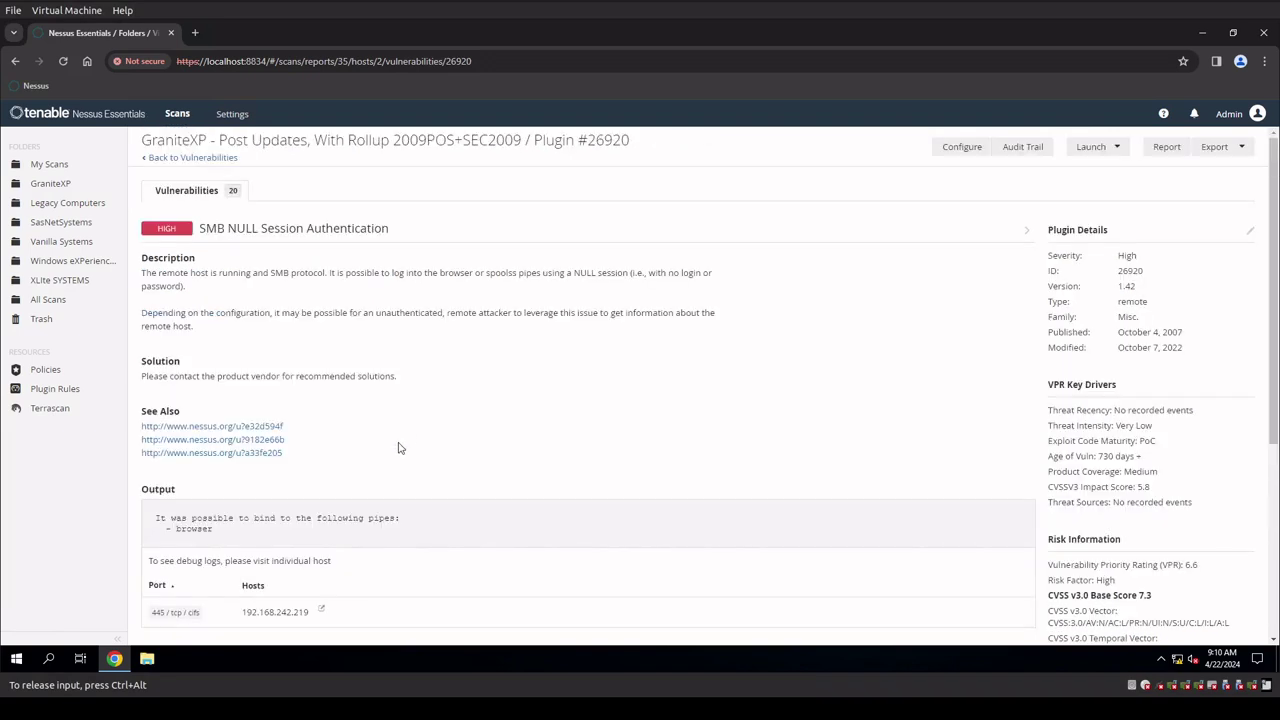
pyautogui.moveTo(235, 532); pyautogui.dragTo(150, 521)
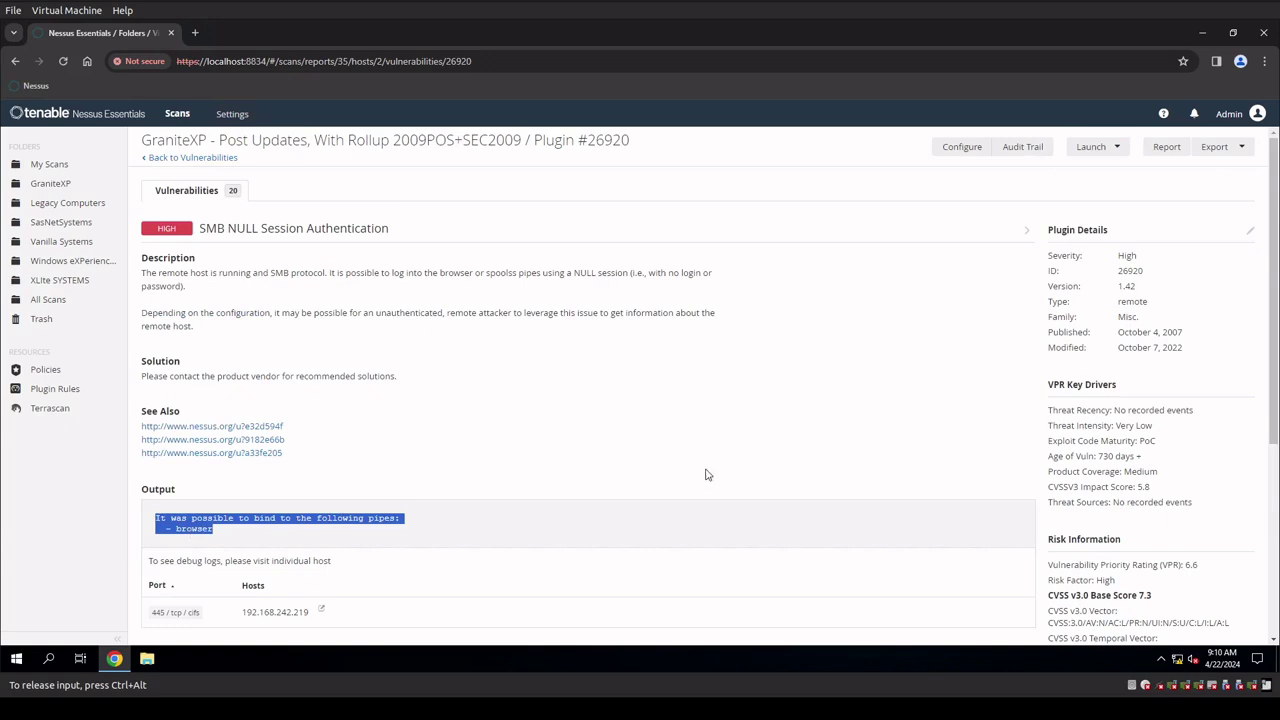
# - Review the finding's risk and reference information, and return to the scan's list of hosts
pyautogui.scroll(-3, 1023, 486)
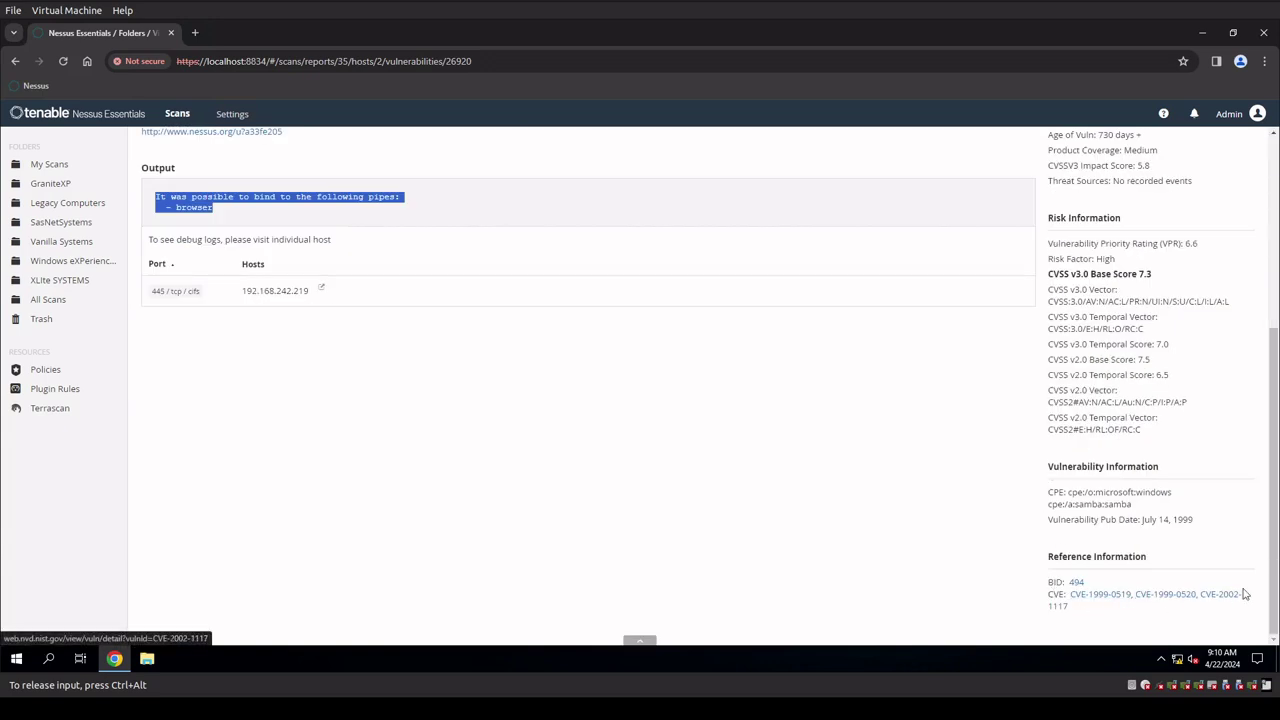
pyautogui.scroll(2, 1173, 531)
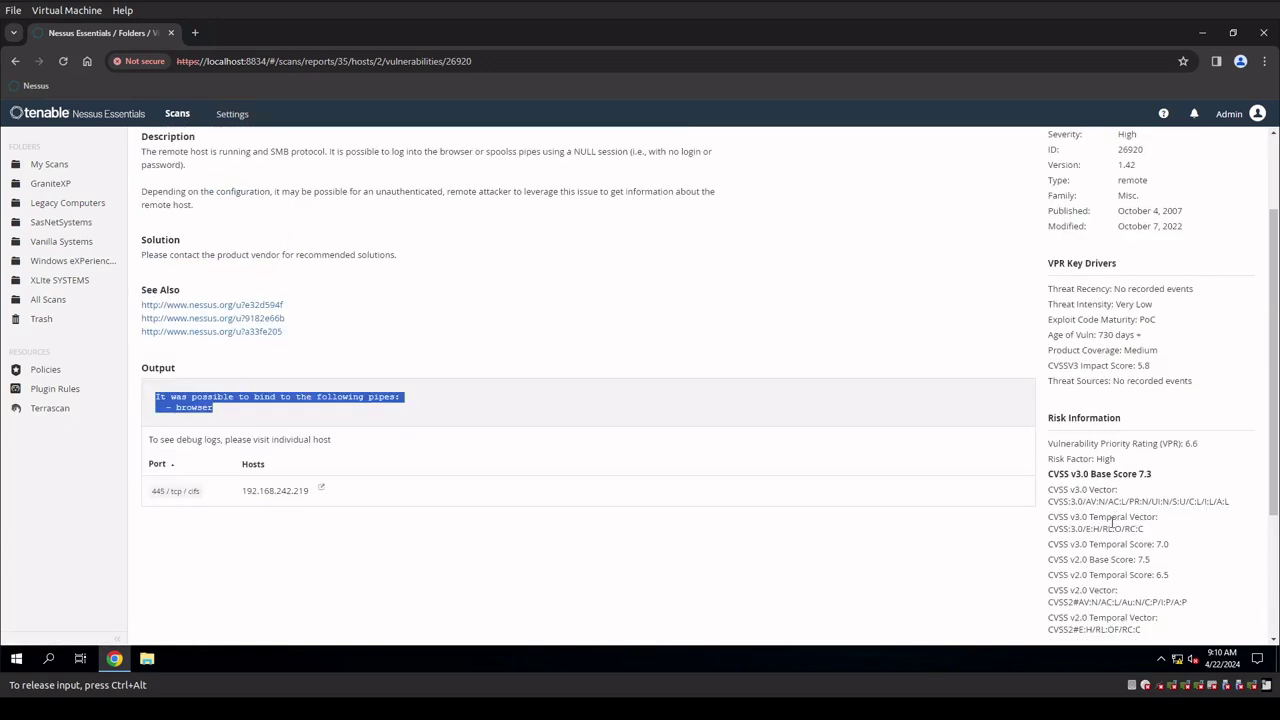
pyautogui.scroll(1, 1105, 617)
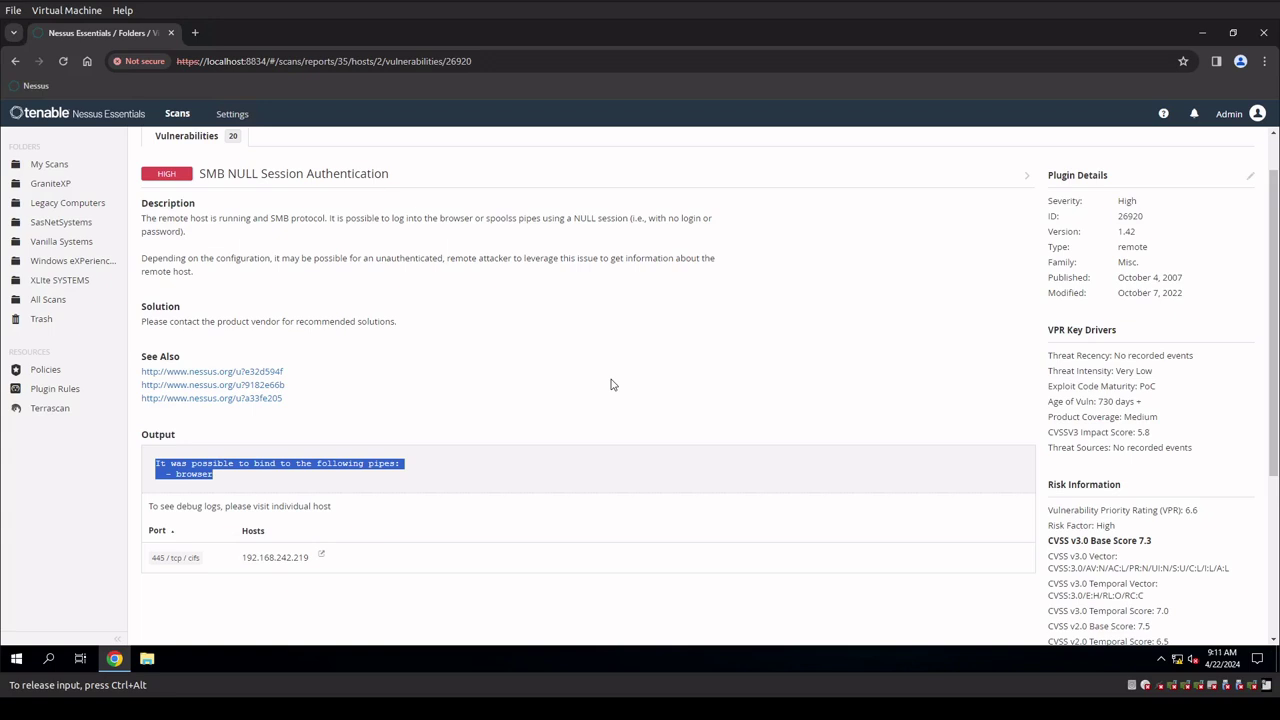
pyautogui.scroll(1, 612, 385)
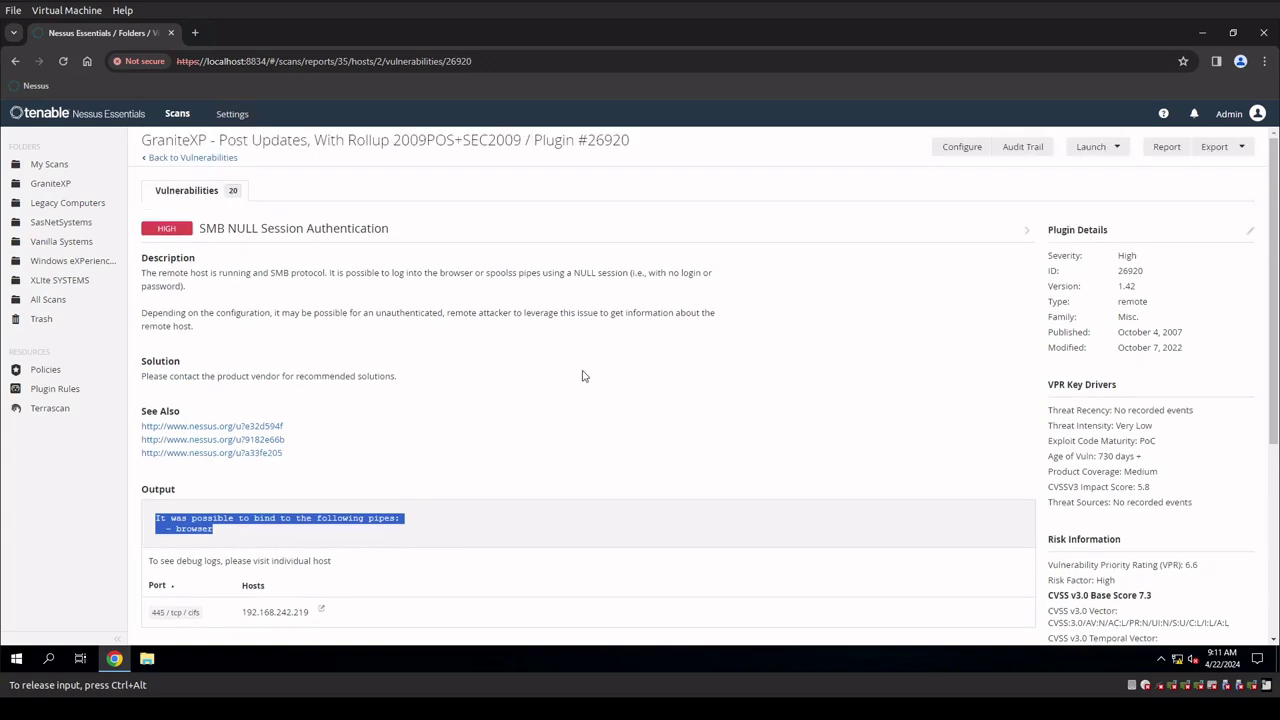
pyautogui.click(214, 167)
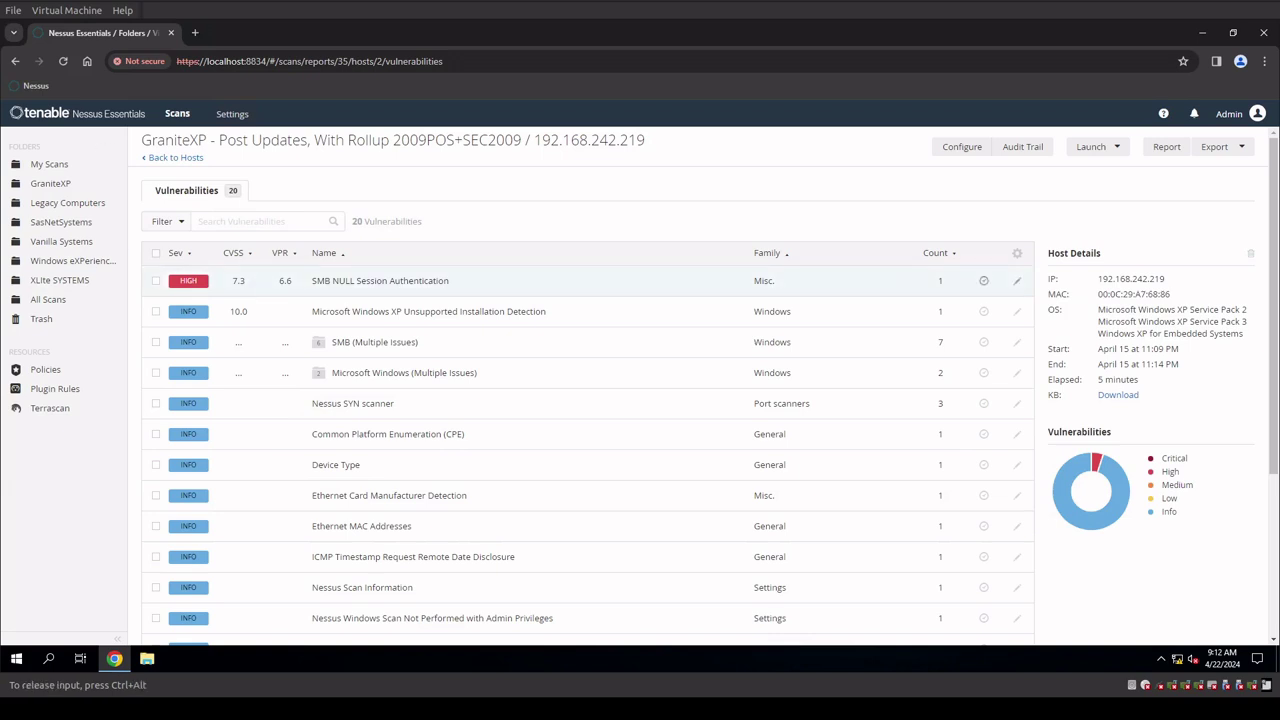
pyautogui.click(165, 157)
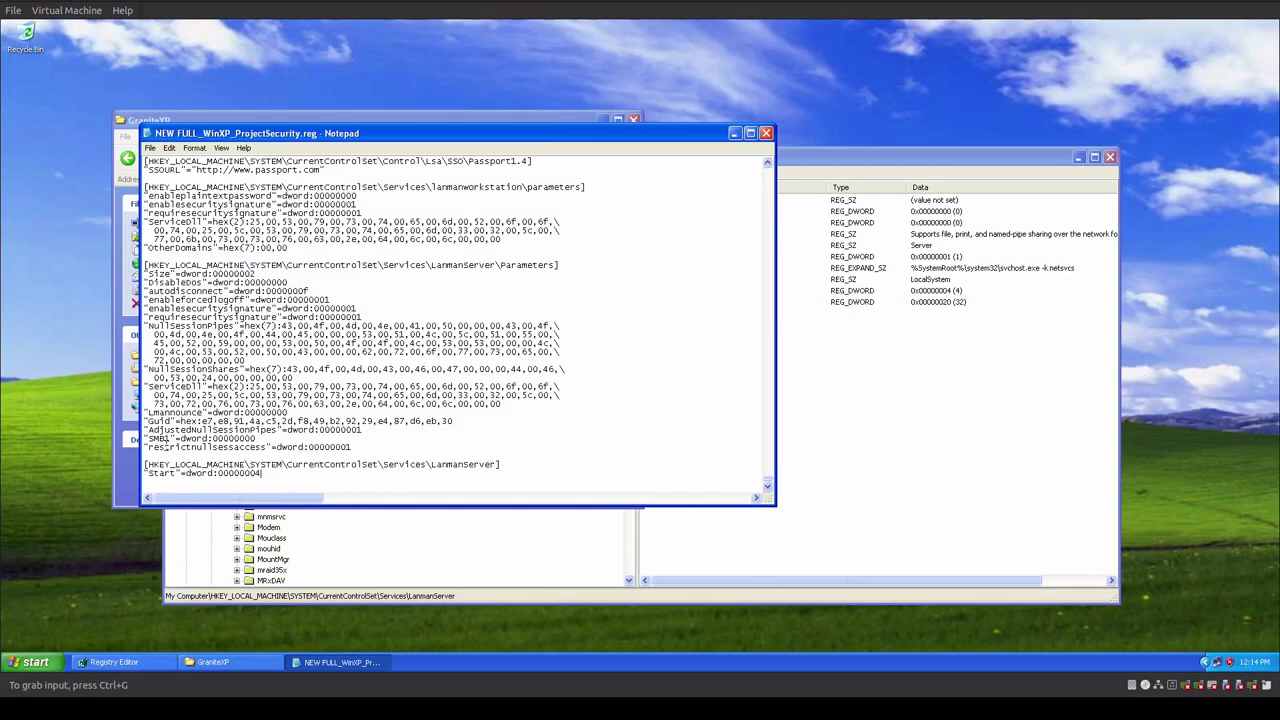
# - Open the properties of the Local Area Connection from the Windows XP machine's network connections
pyautogui.click(36, 662)
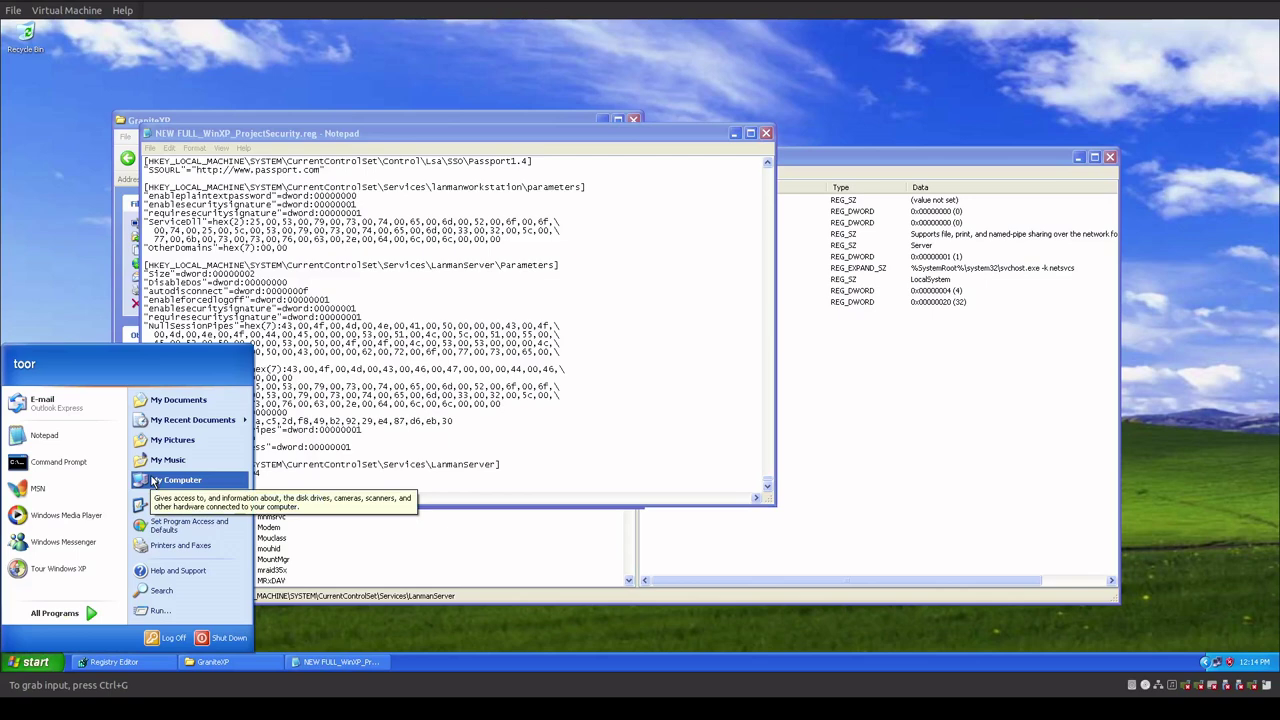
pyautogui.click(872, 659)
pyautogui.rightClick(1216, 663)
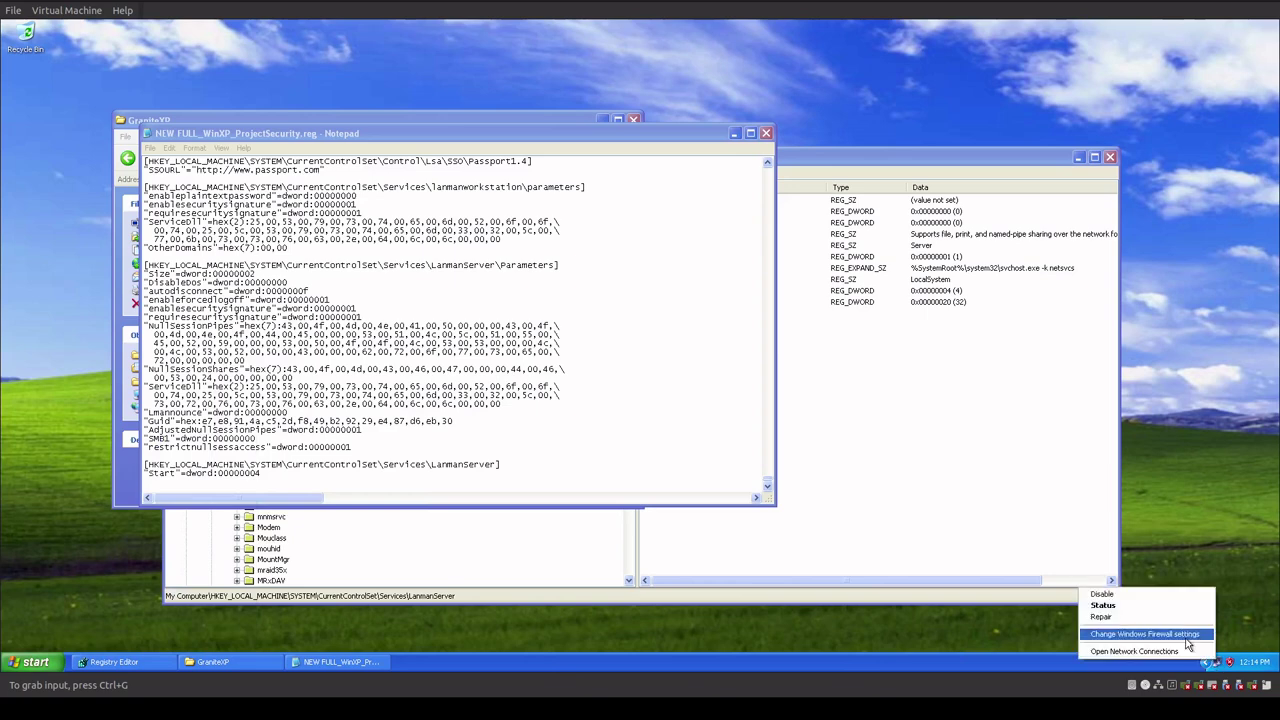
pyautogui.click(1134, 651)
pyautogui.click(265, 233)
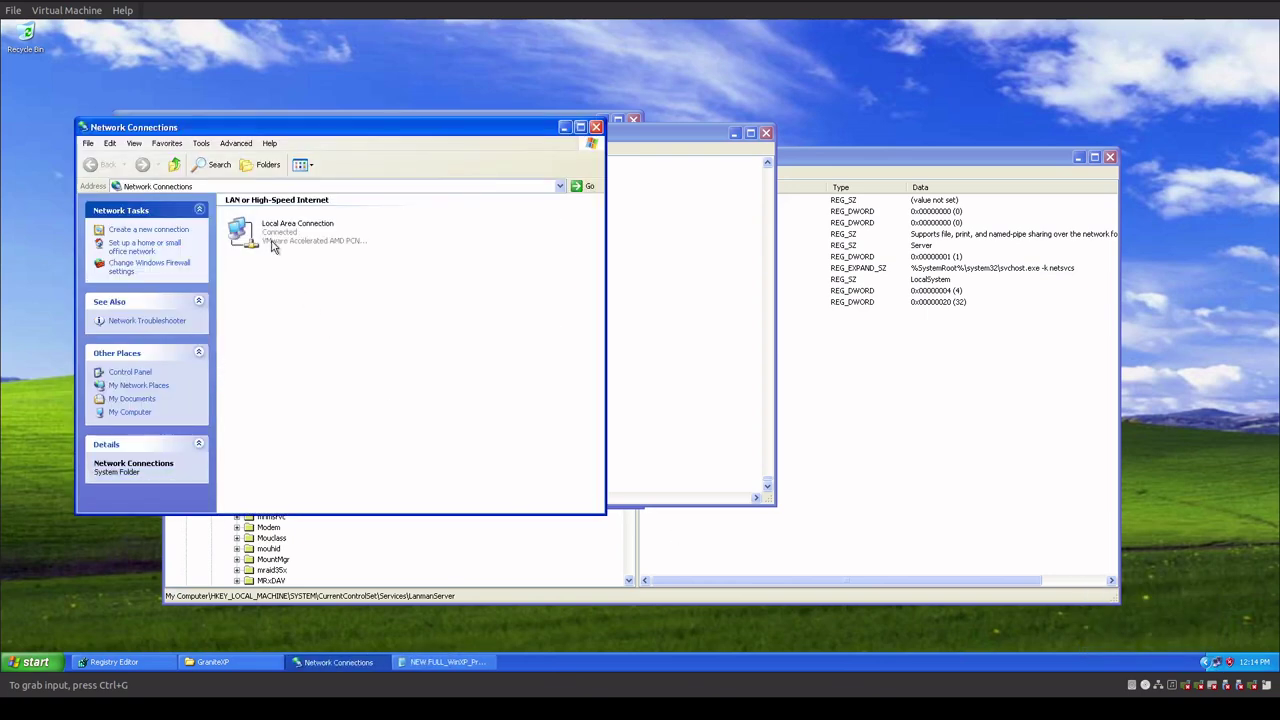
pyautogui.rightClick(265, 233)
pyautogui.click(295, 345)
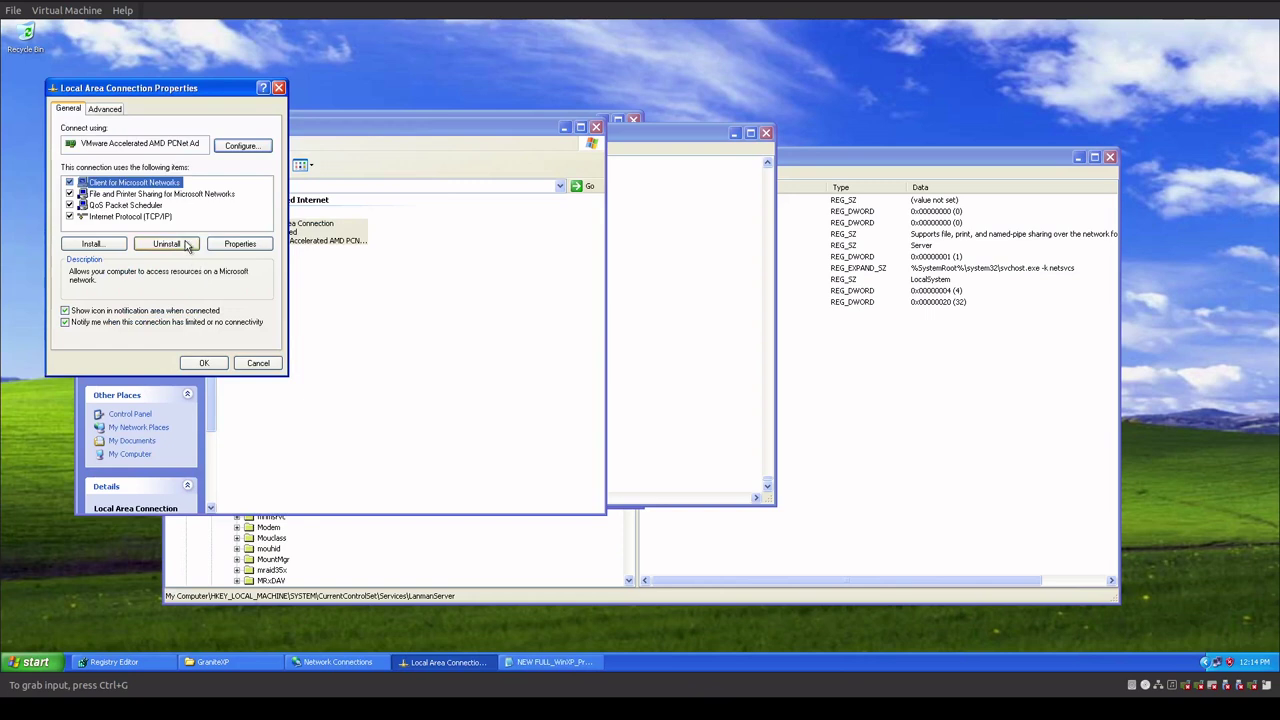
# - Open the advanced settings of the connection's Internet Protocol (TCP/IP) and show the WINS options containing the NetBIOS setting
pyautogui.click(152, 216)
pyautogui.click(232, 244)
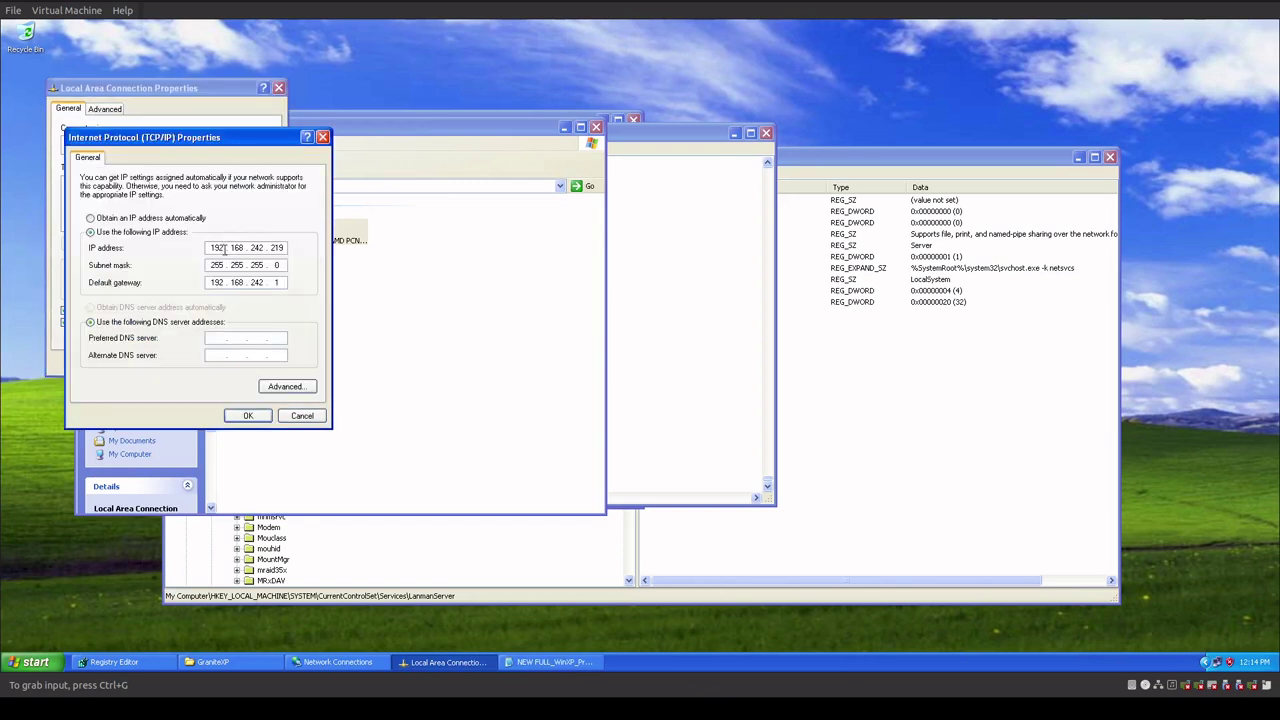
pyautogui.click(286, 386)
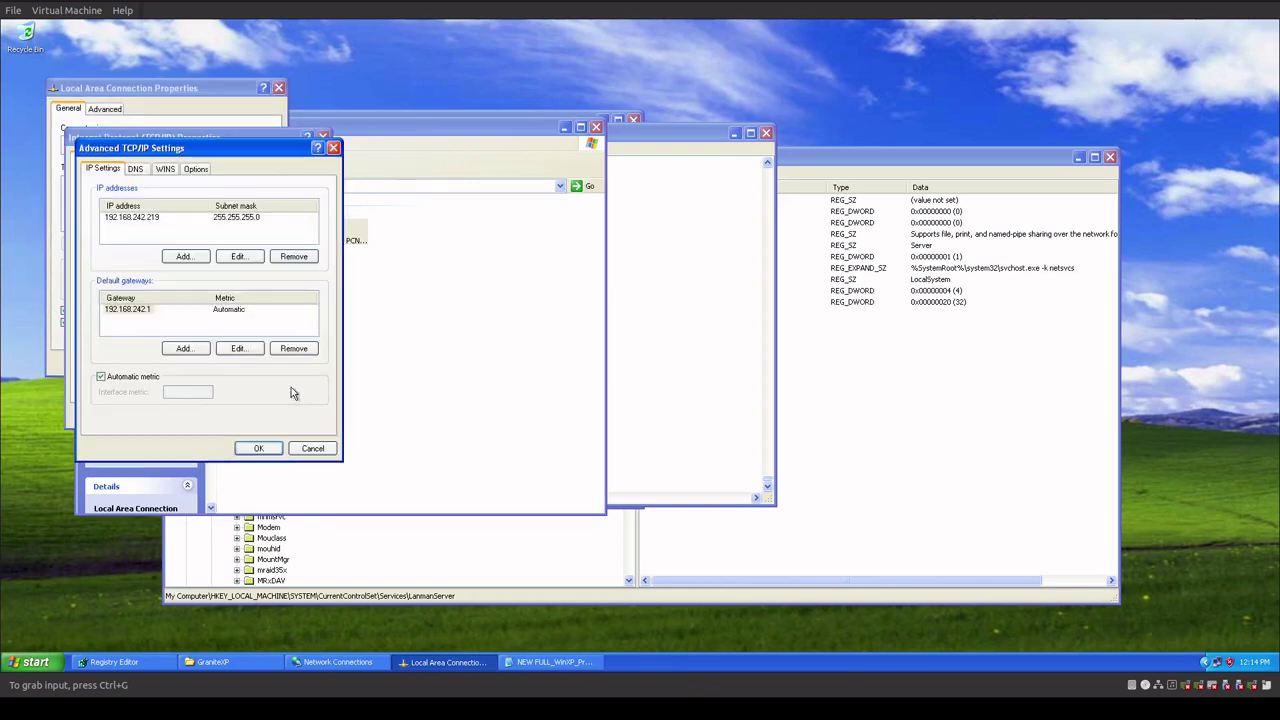
pyautogui.click(165, 169)
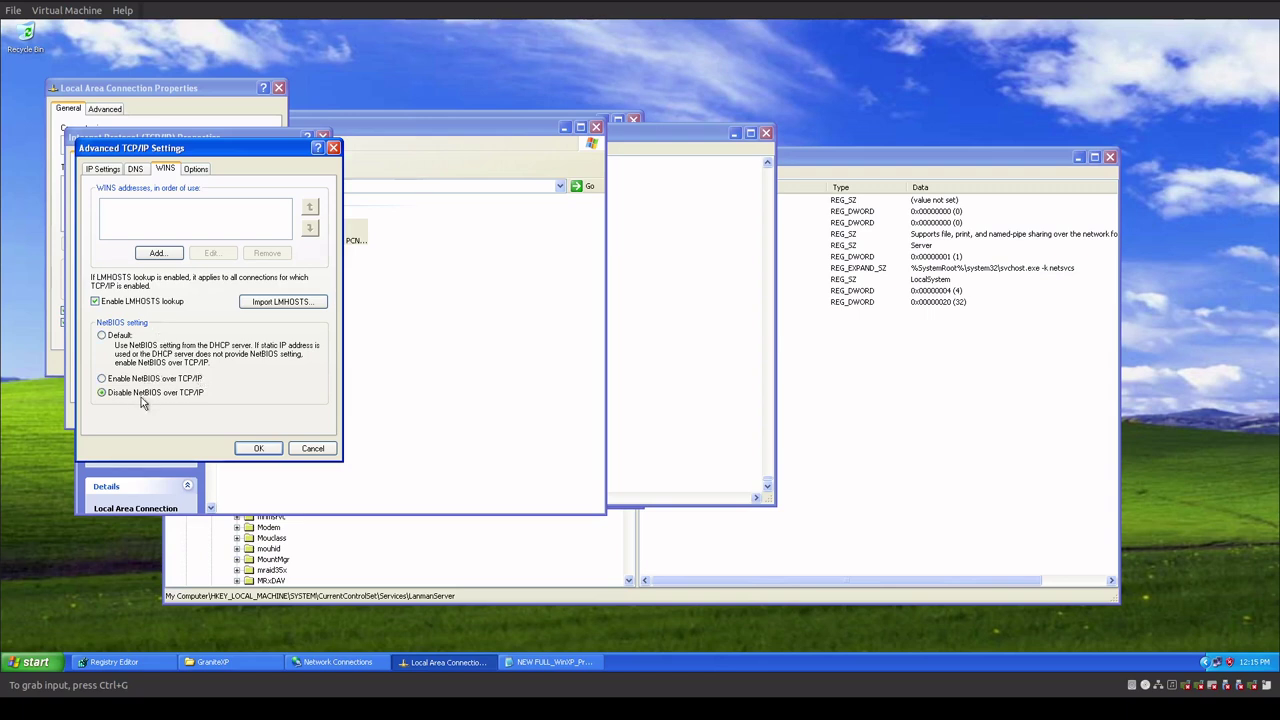
# - Accept the advanced TCP/IP settings with Disable NetBIOS over TCP/IP selected, and close the connection properties and Network Connections
pyautogui.moveTo(147, 152); pyautogui.dragTo(185, 169)
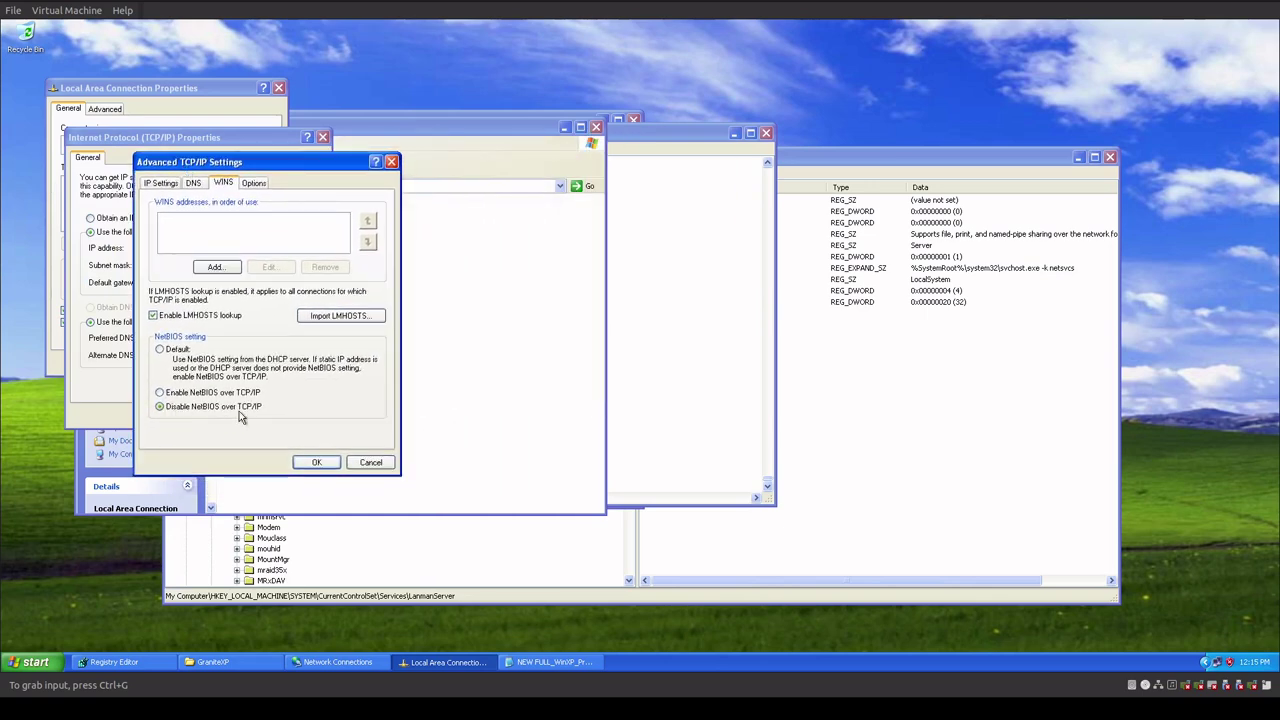
pyautogui.click(316, 462)
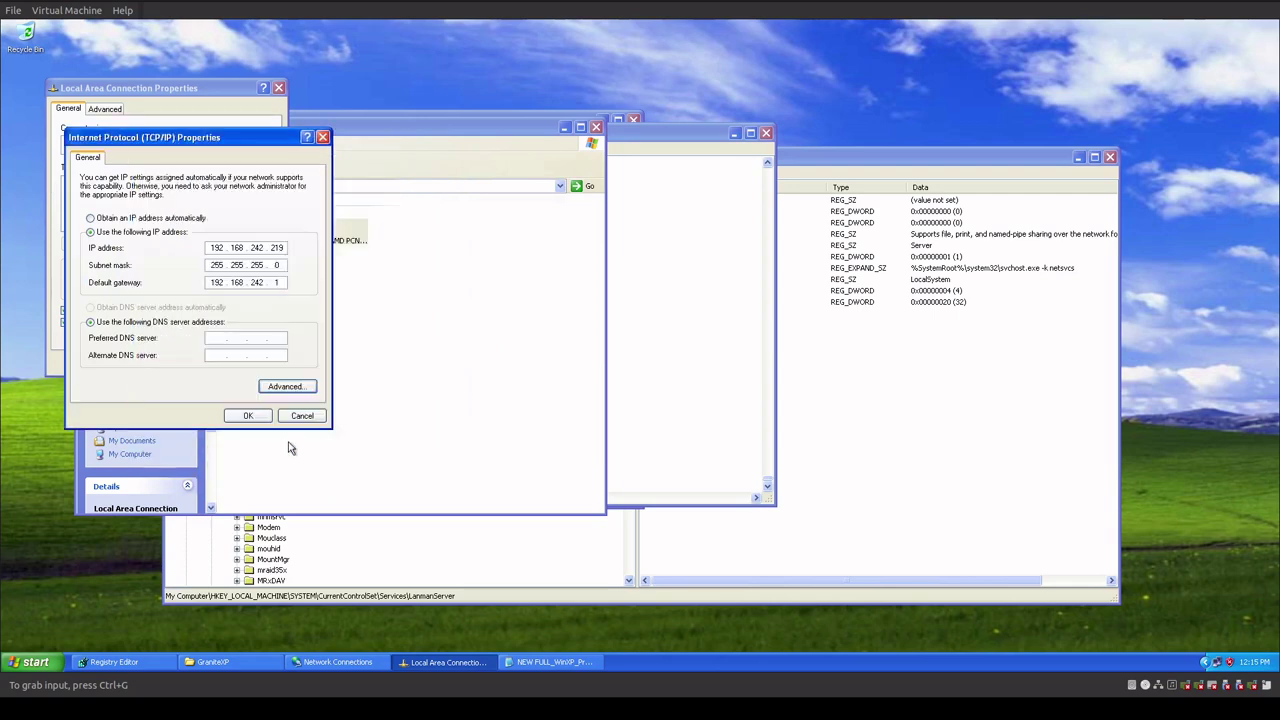
pyautogui.click(249, 416)
pyautogui.click(195, 361)
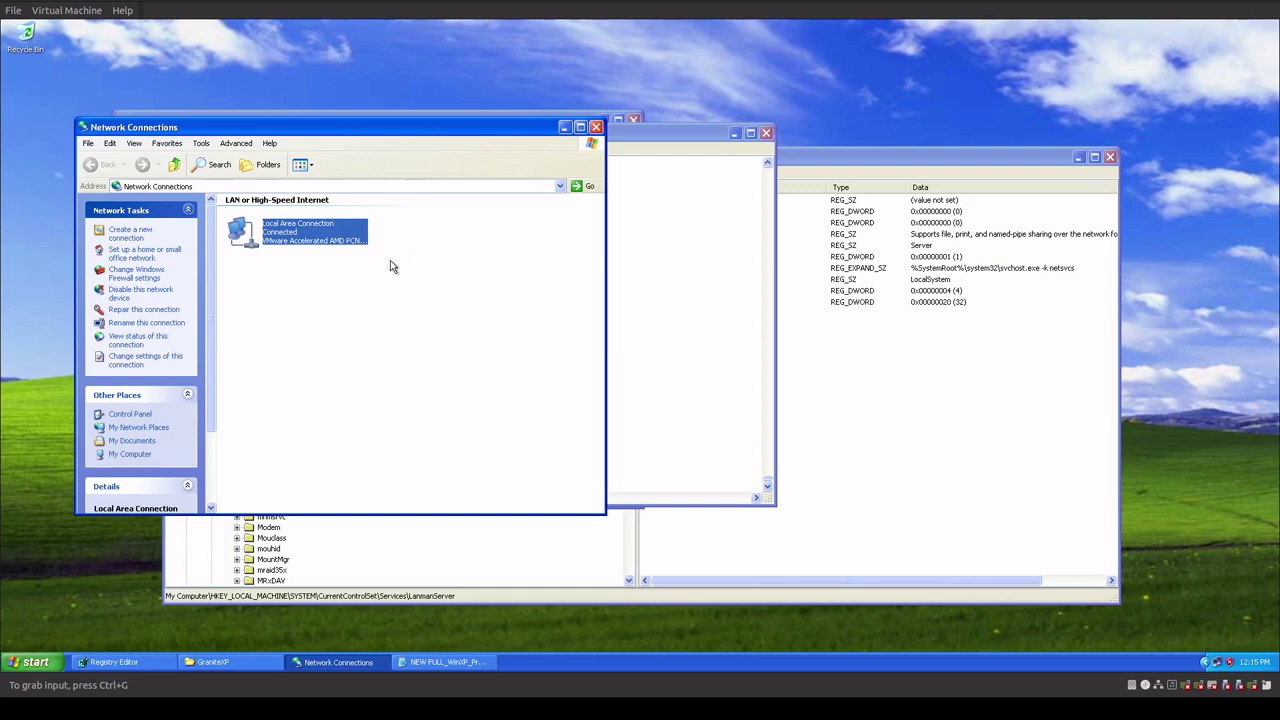
pyautogui.click(596, 127)
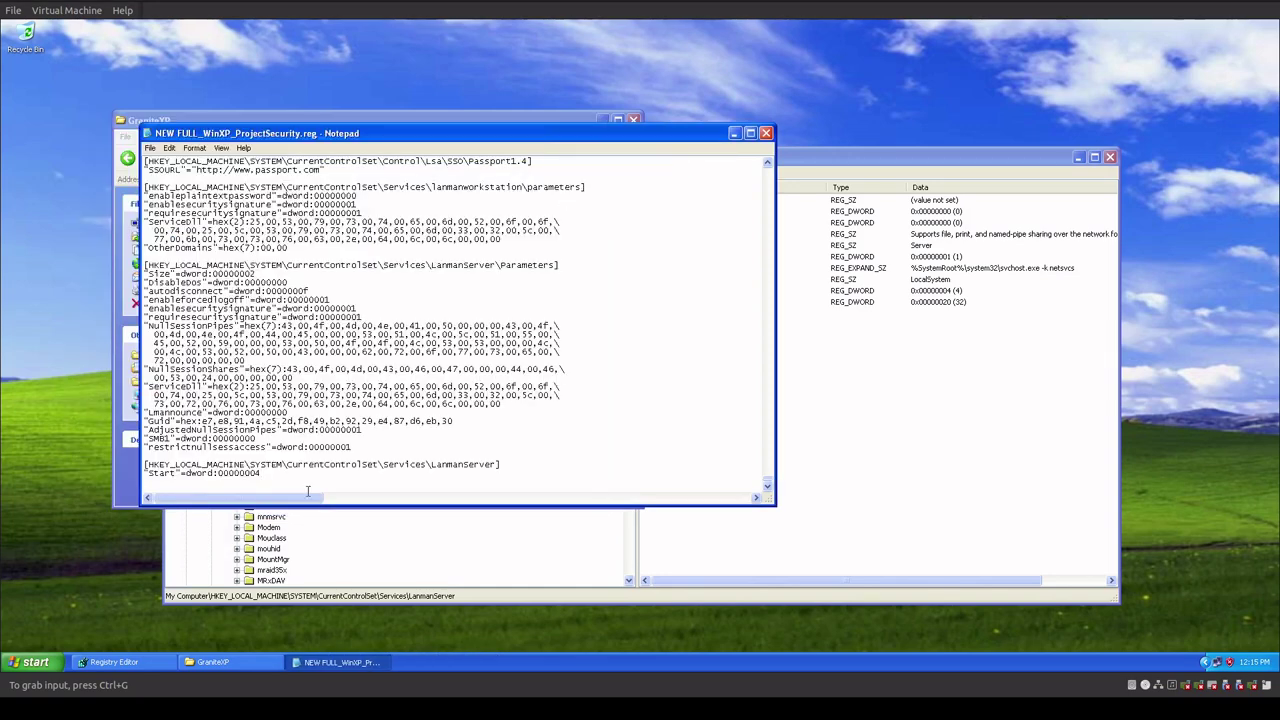
# - Highlight the LanmanServer section with its Start value in the registry file, and close the file, the GraniteXP folder and Registry Editor
pyautogui.moveTo(262, 473); pyautogui.dragTo(146, 463)
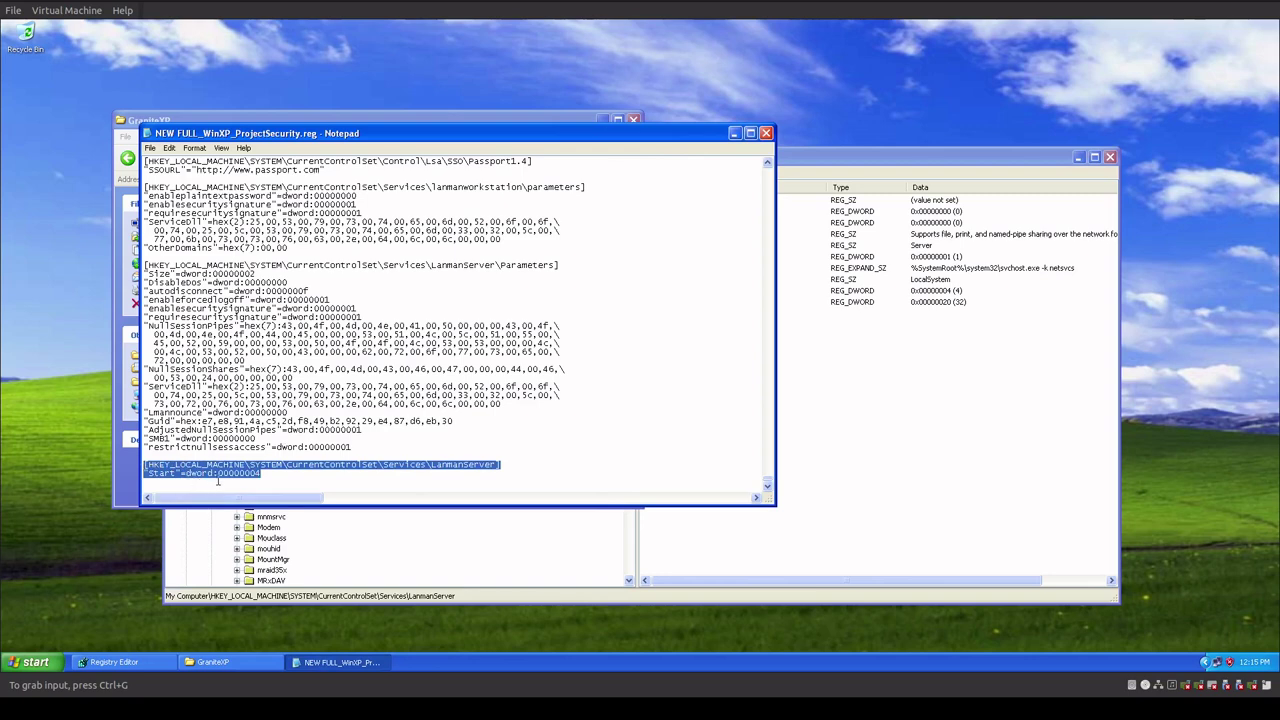
pyautogui.click(766, 133)
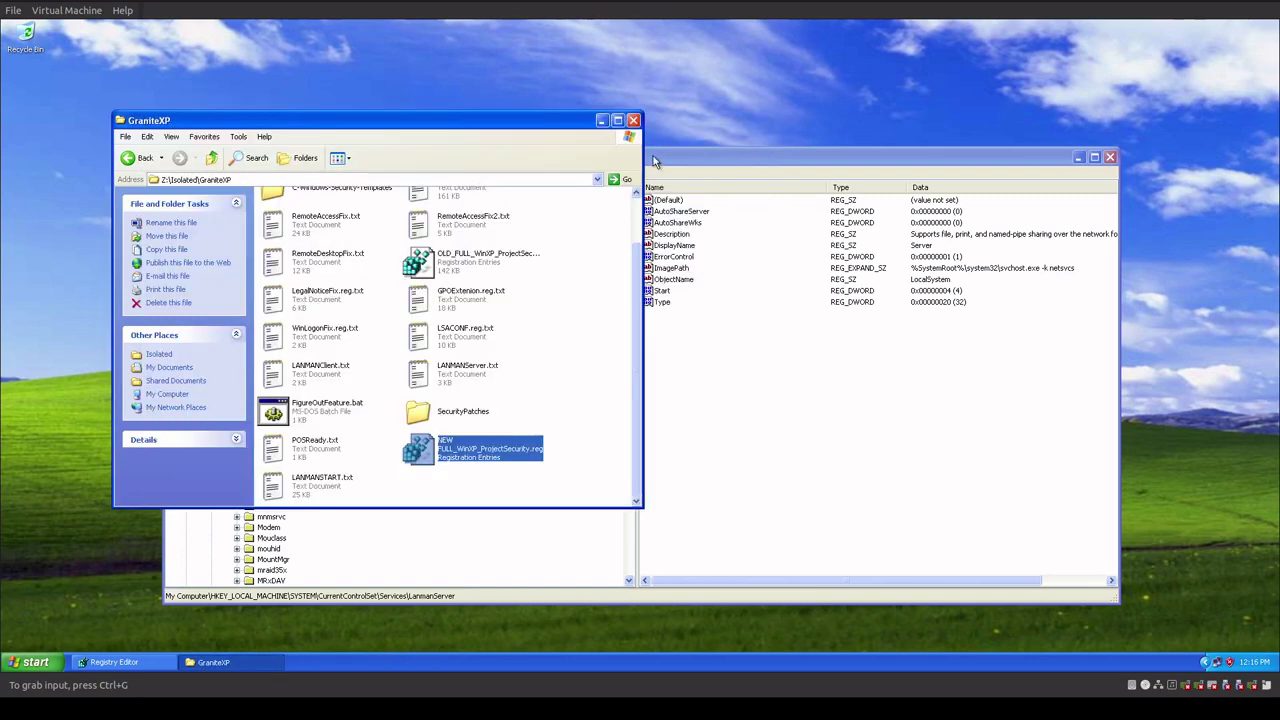
pyautogui.click(634, 121)
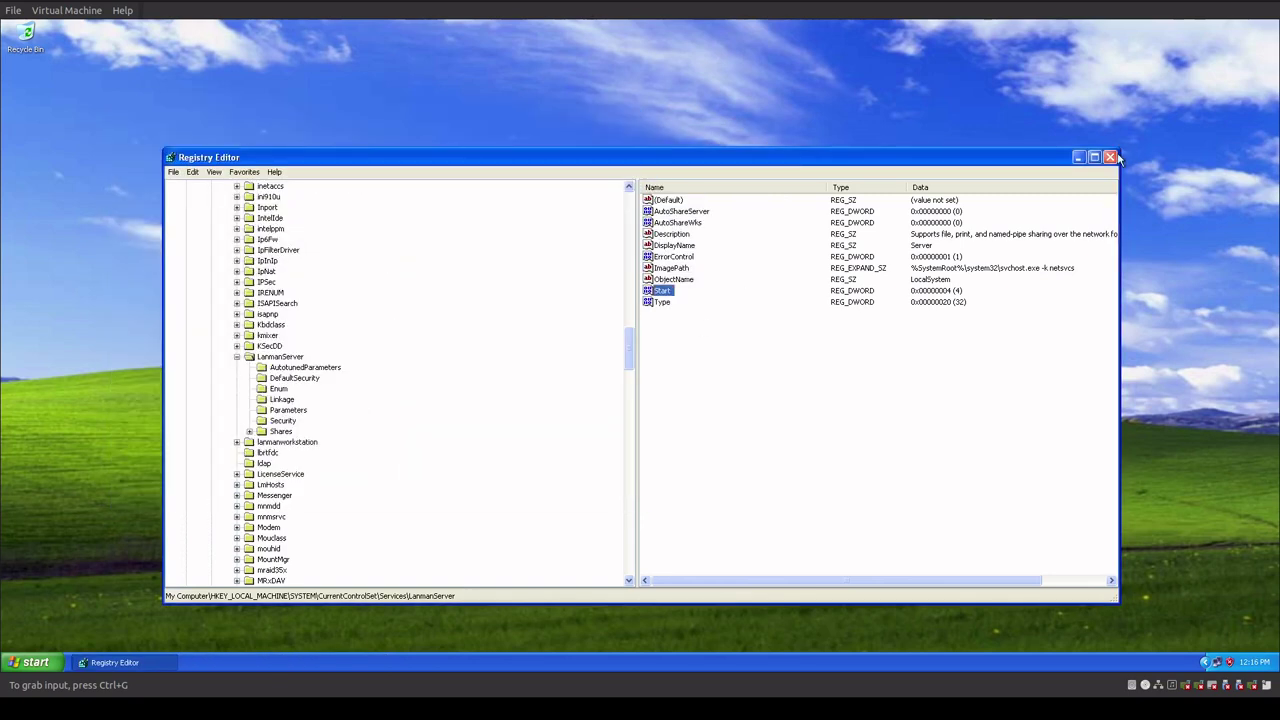
pyautogui.click(1110, 158)
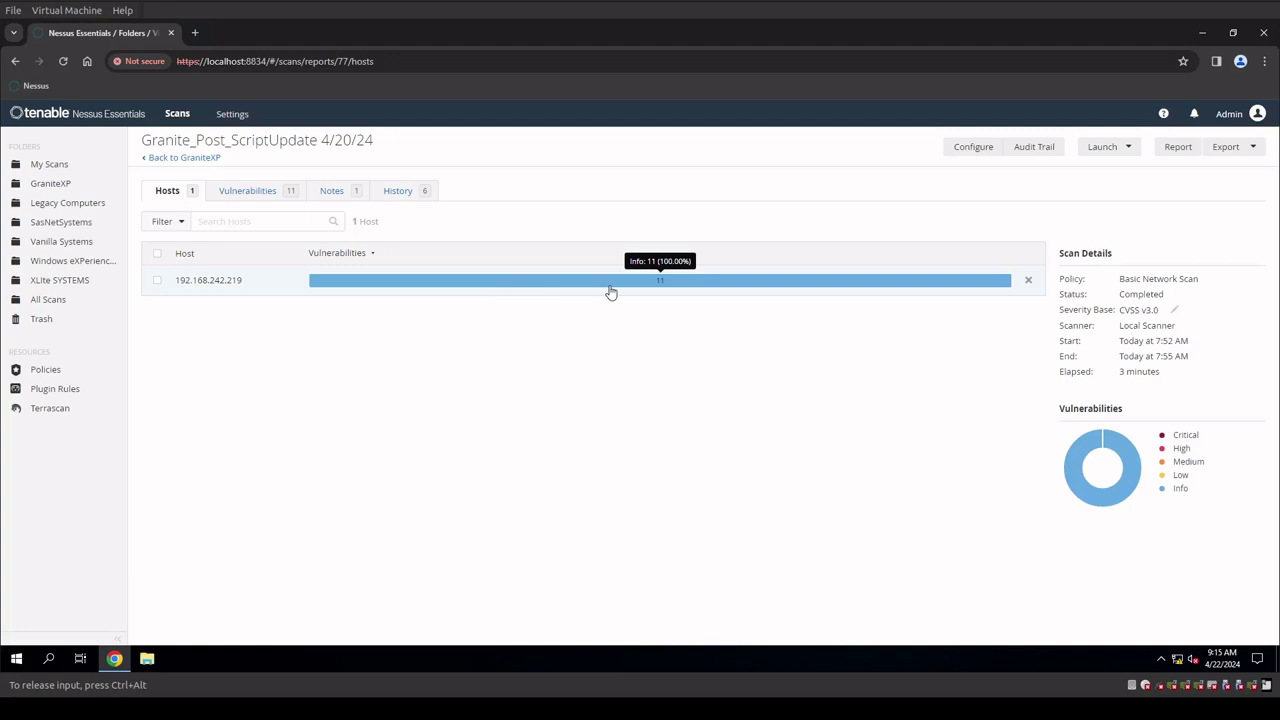
# - In Nessus Essentials, view the findings of host 192.168.242.219 from Common Platform Enumeration (CPE) onward, and narrow the blank Notepad window
pyautogui.click(350, 288)
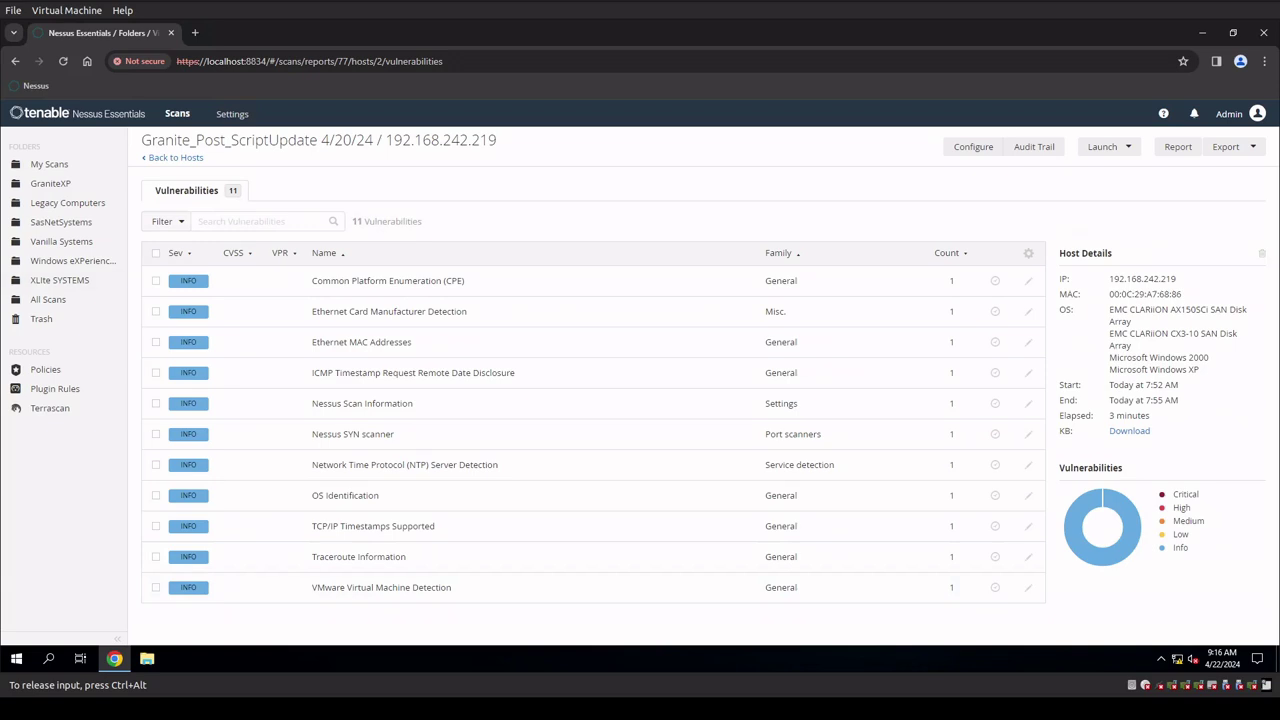
pyautogui.click(388, 281)
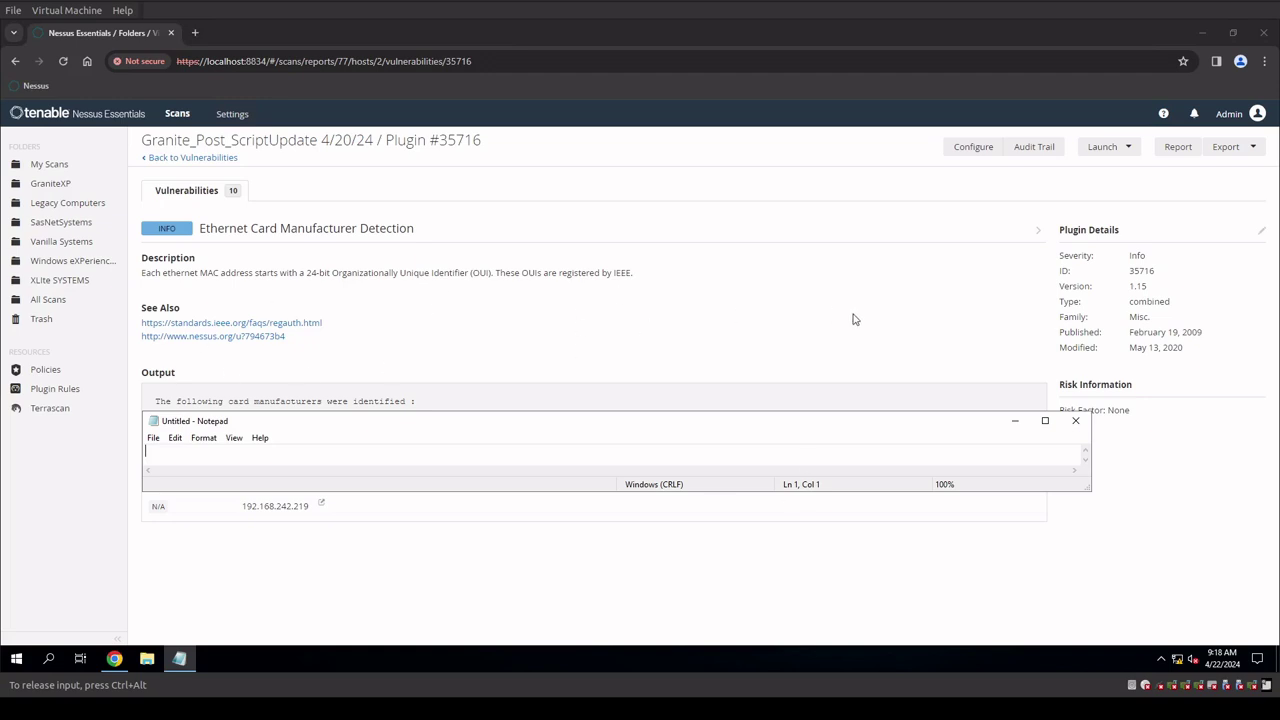
pyautogui.moveTo(1091, 443); pyautogui.dragTo(1057, 442)
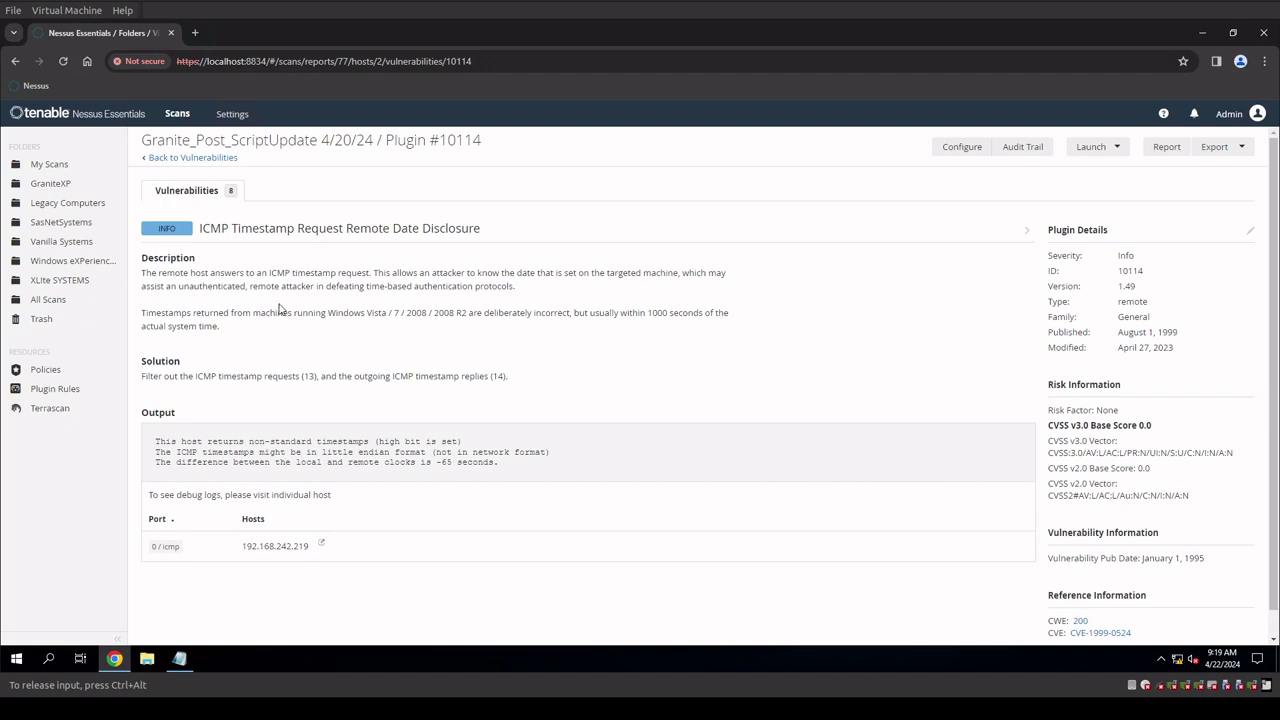
# - Highlight "Windows Vista / 7 / 2008 / 2008 R2" in the ICMP timestamp finding's description, and clear the highlight
pyautogui.moveTo(329, 309); pyautogui.dragTo(469, 313)
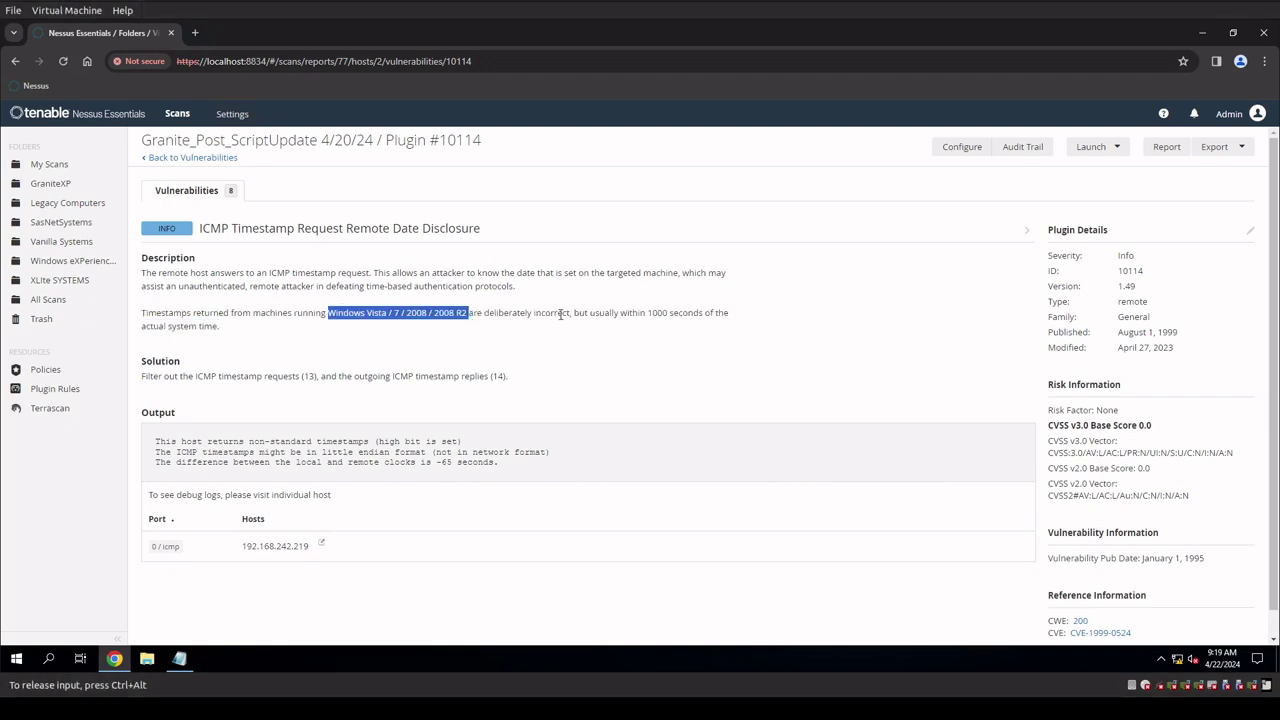
pyautogui.click(578, 382)
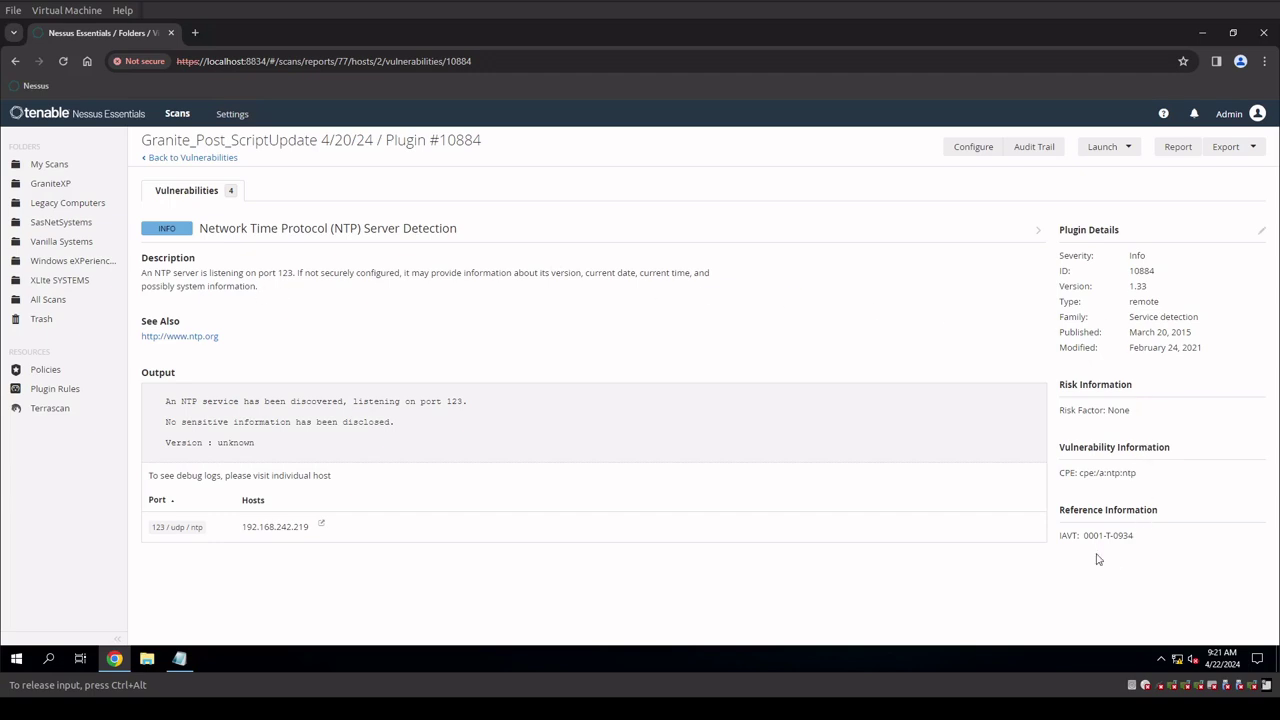
# - In the Network Time Protocol (NTP) Server Detection finding, highlight the IAVT reference and the "Server Detection" part of the title
pyautogui.moveTo(1146, 540); pyautogui.dragTo(1064, 534)
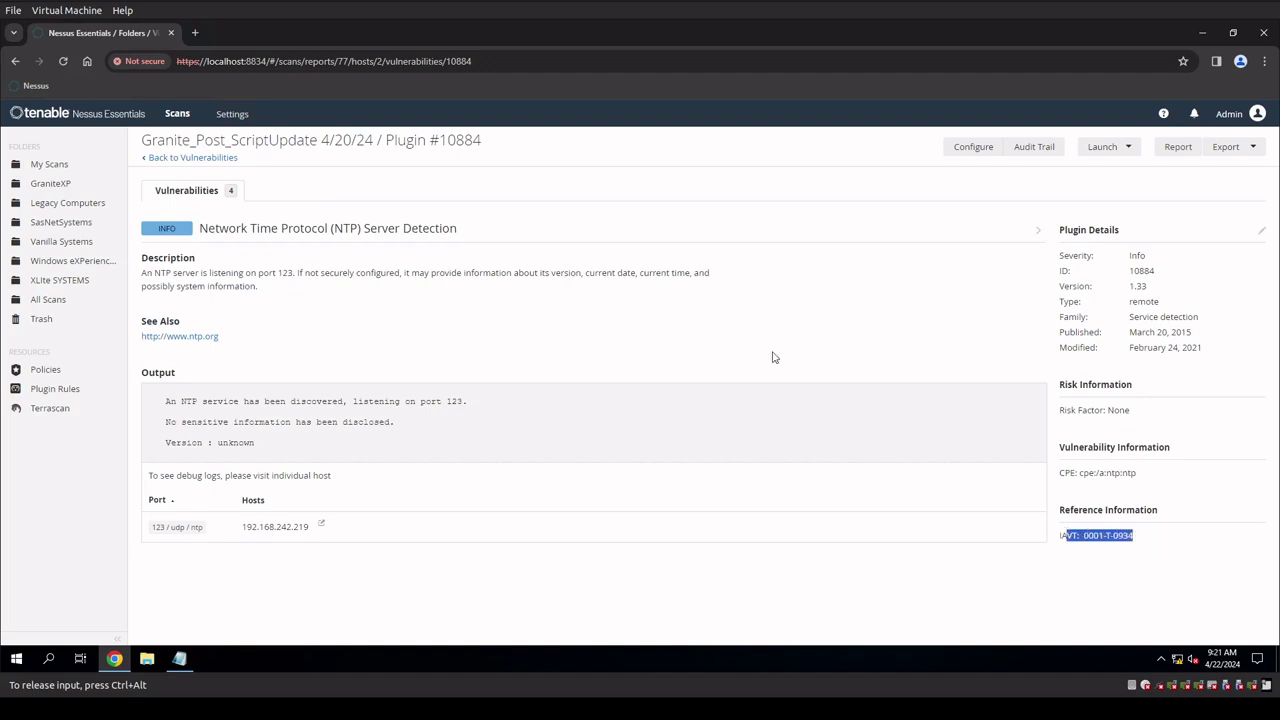
pyautogui.click(683, 305)
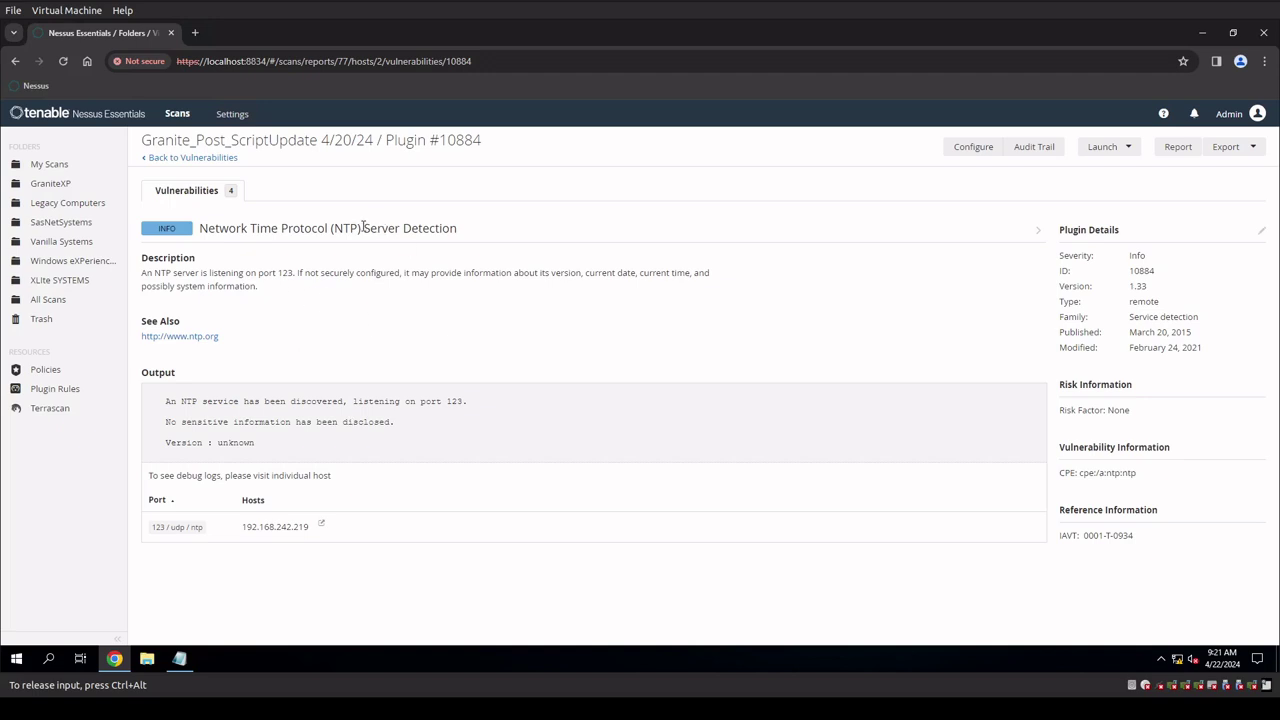
pyautogui.moveTo(362, 228); pyautogui.dragTo(480, 222)
pyautogui.click(410, 349)
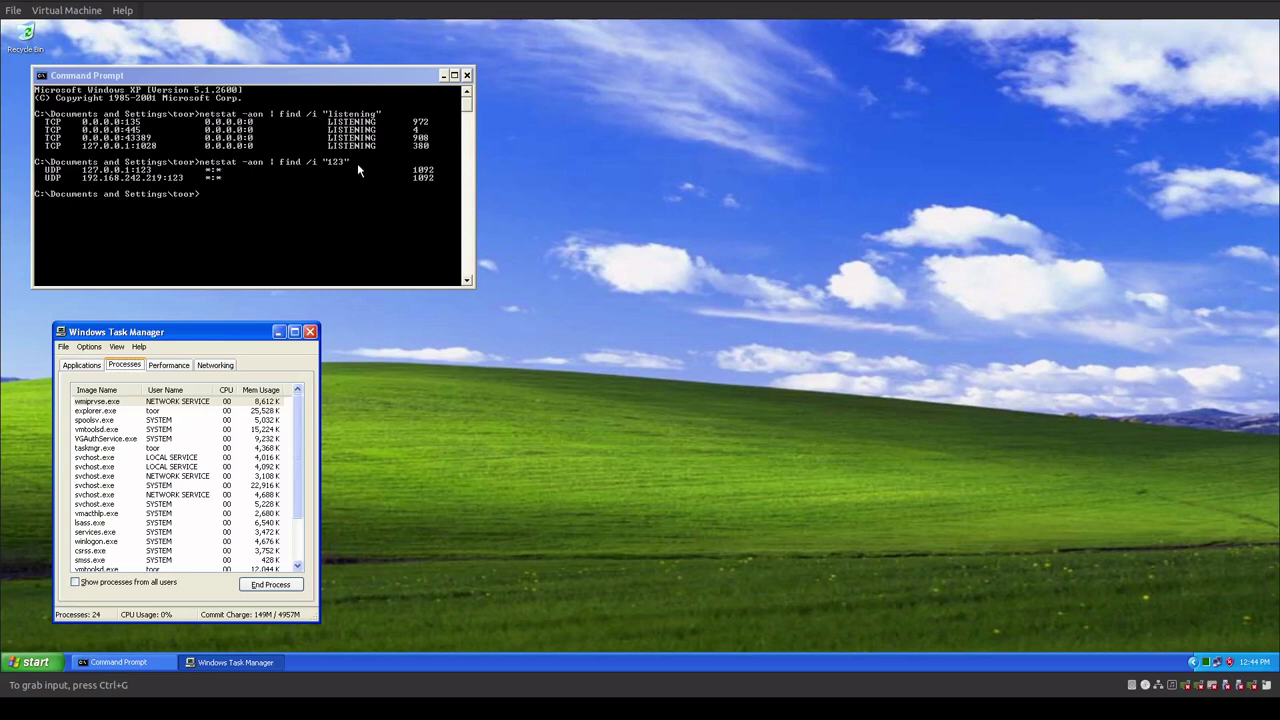
# - In the Windows XP Command Prompt, mark port 123 and the whole 192.168.242.219:123 UDP line of the netstat output
pyautogui.click(178, 178)
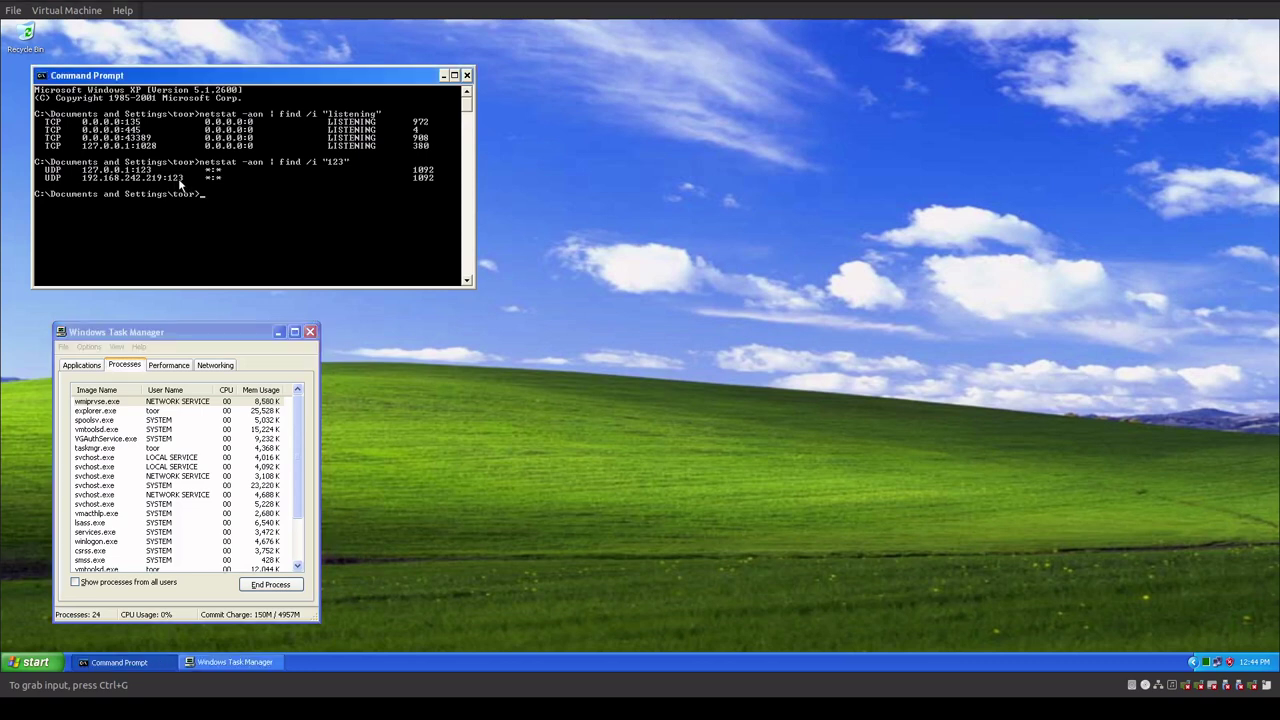
pyautogui.rightClick(178, 178)
pyautogui.click(200, 185)
pyautogui.moveTo(184, 178); pyautogui.dragTo(170, 180)
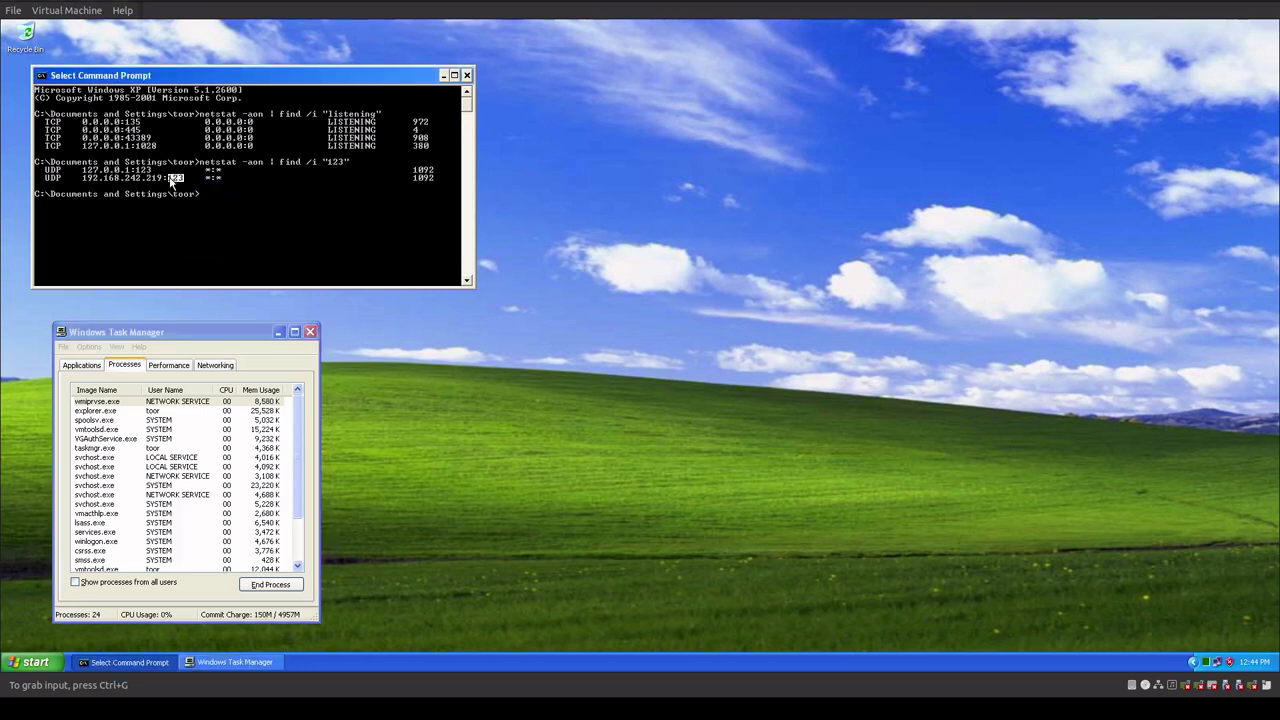
pyautogui.moveTo(432, 182); pyautogui.dragTo(42, 179)
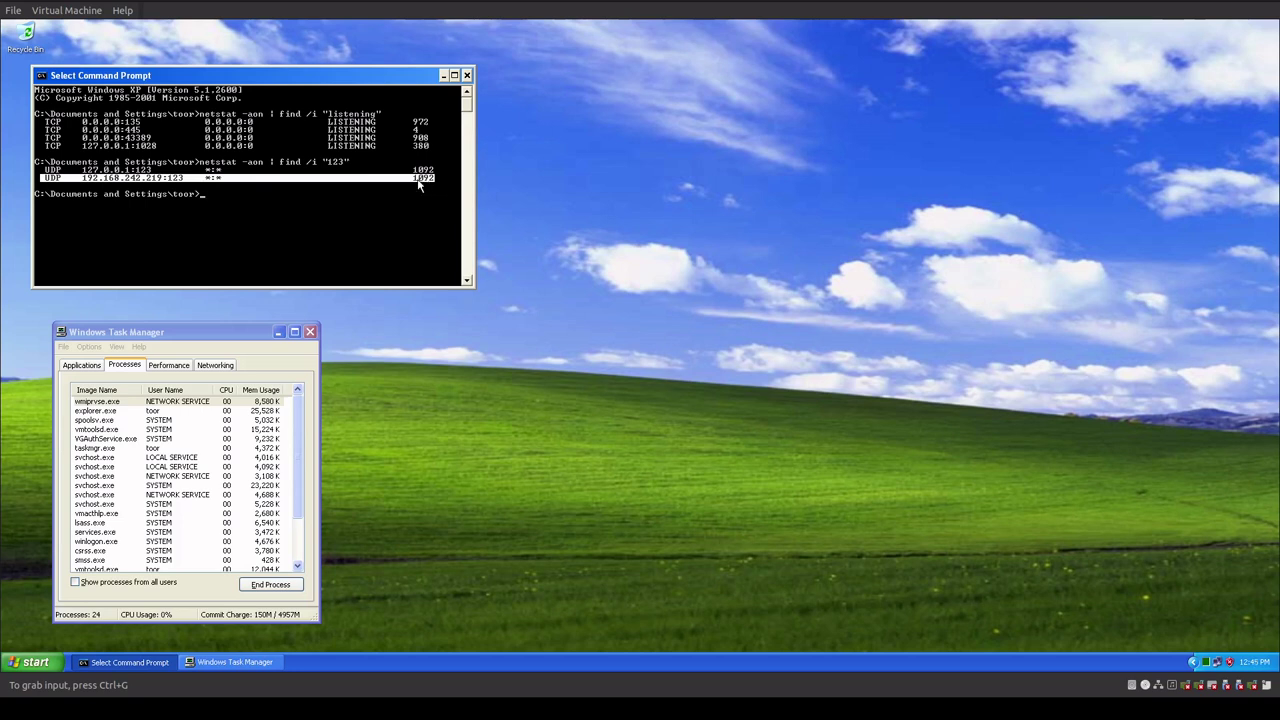
# - Add the PID (Process Identifier) column to the process list in Windows Task Manager
pyautogui.click(175, 332)
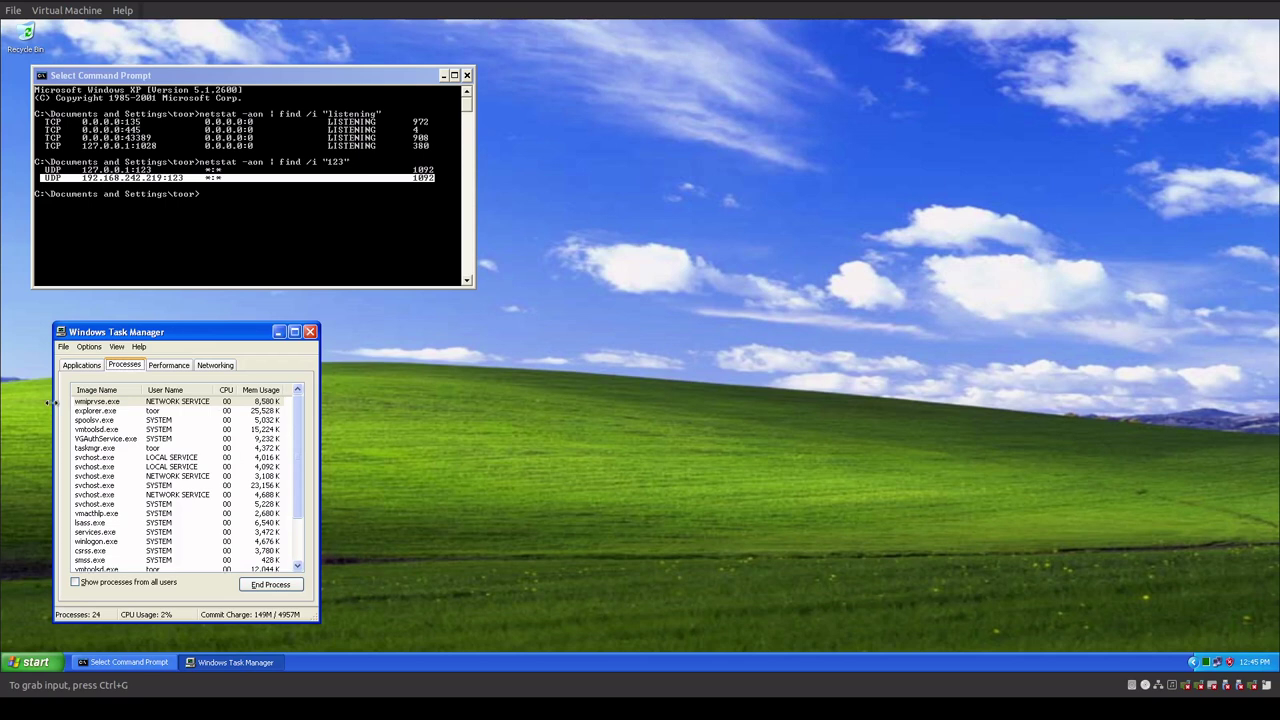
pyautogui.click(116, 346)
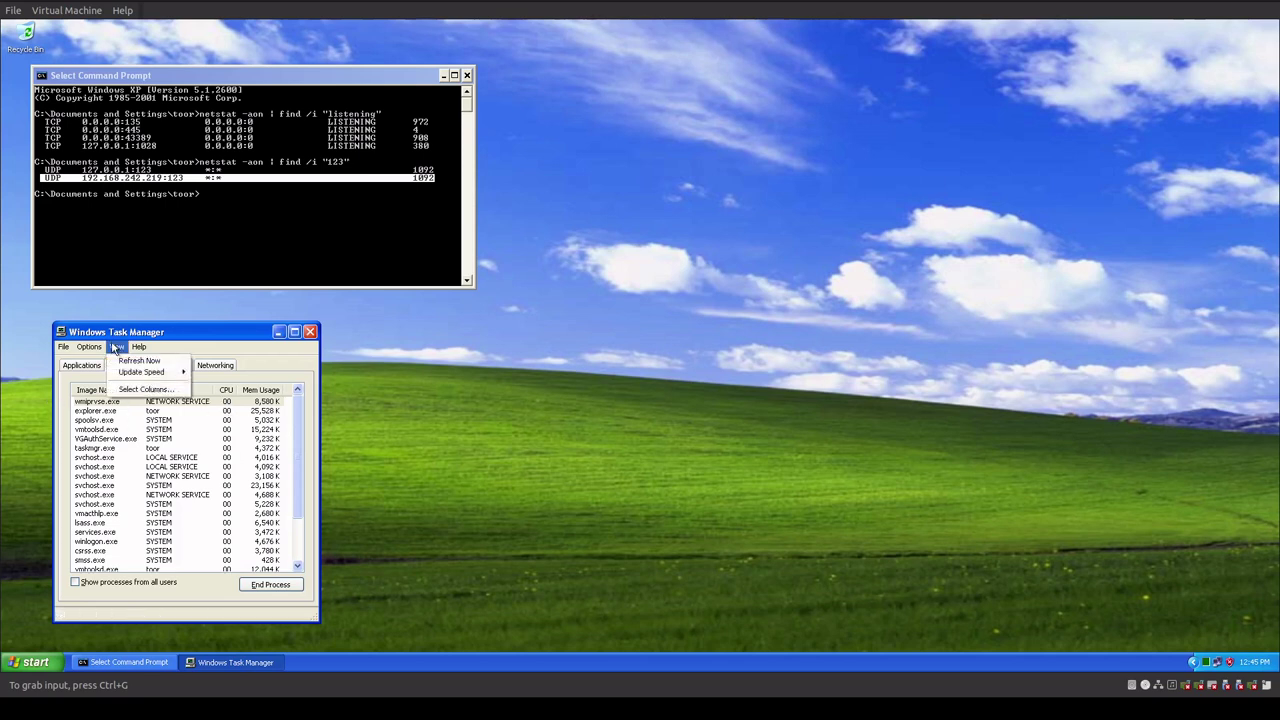
pyautogui.click(133, 390)
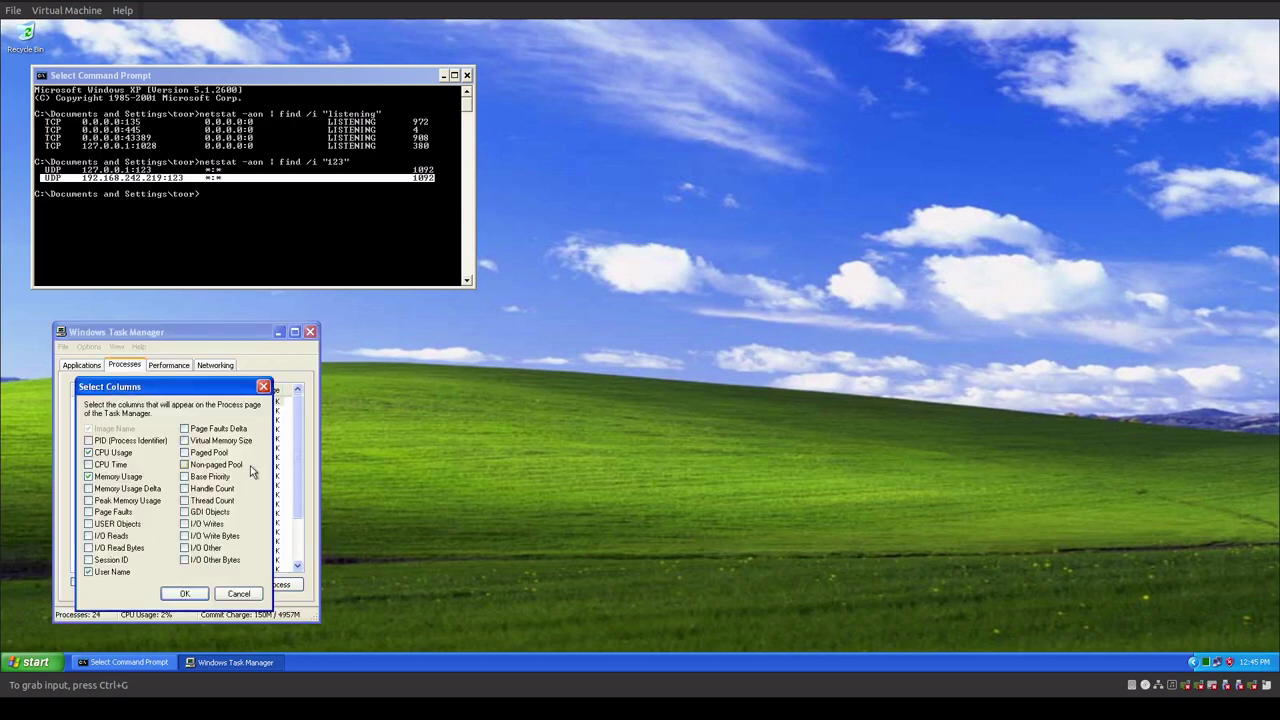
pyautogui.click(89, 441)
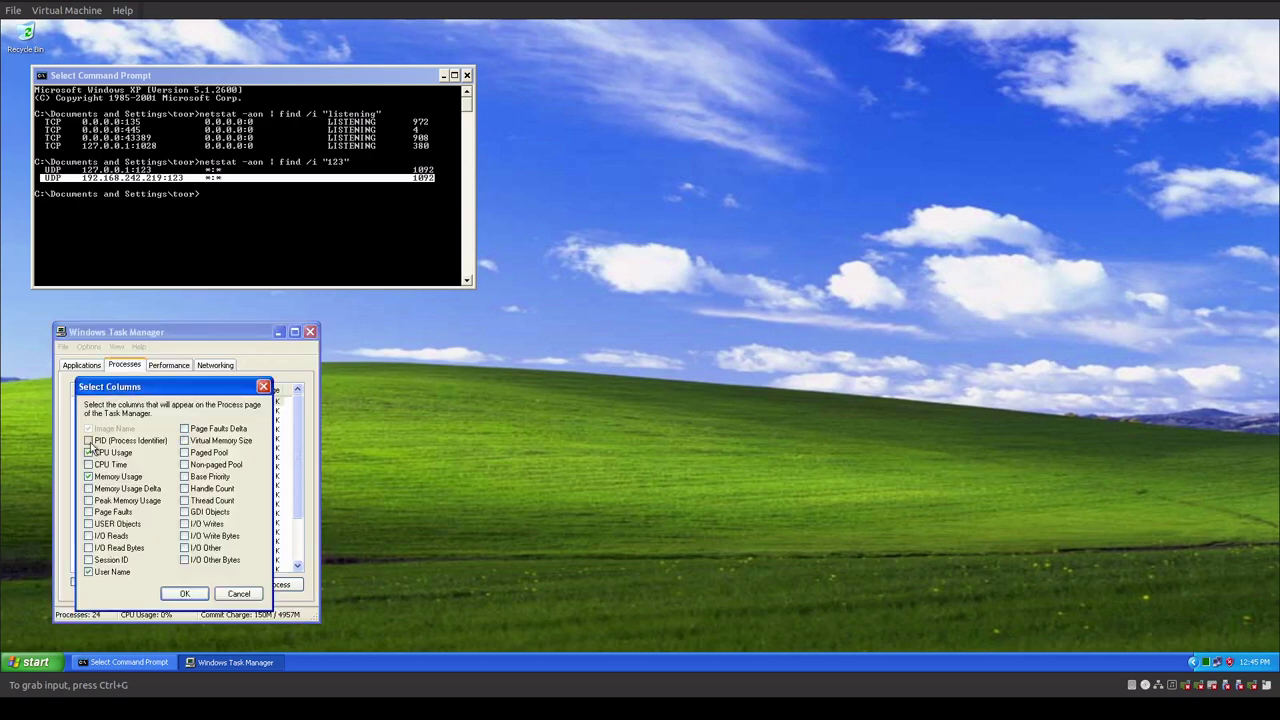
pyautogui.click(186, 596)
# - Sort the processes by PID and select the svchost.exe process with PID 1092
pyautogui.click(165, 390)
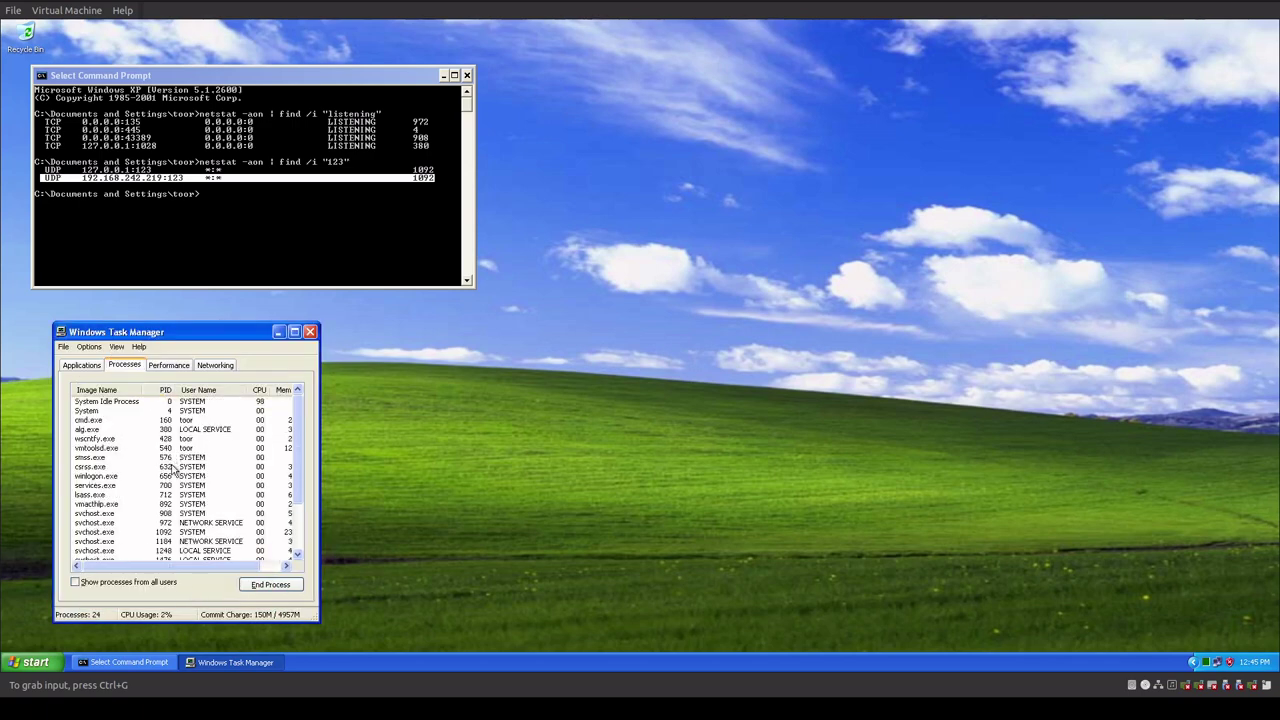
pyautogui.scroll(-1, 175, 530)
pyautogui.click(160, 505)
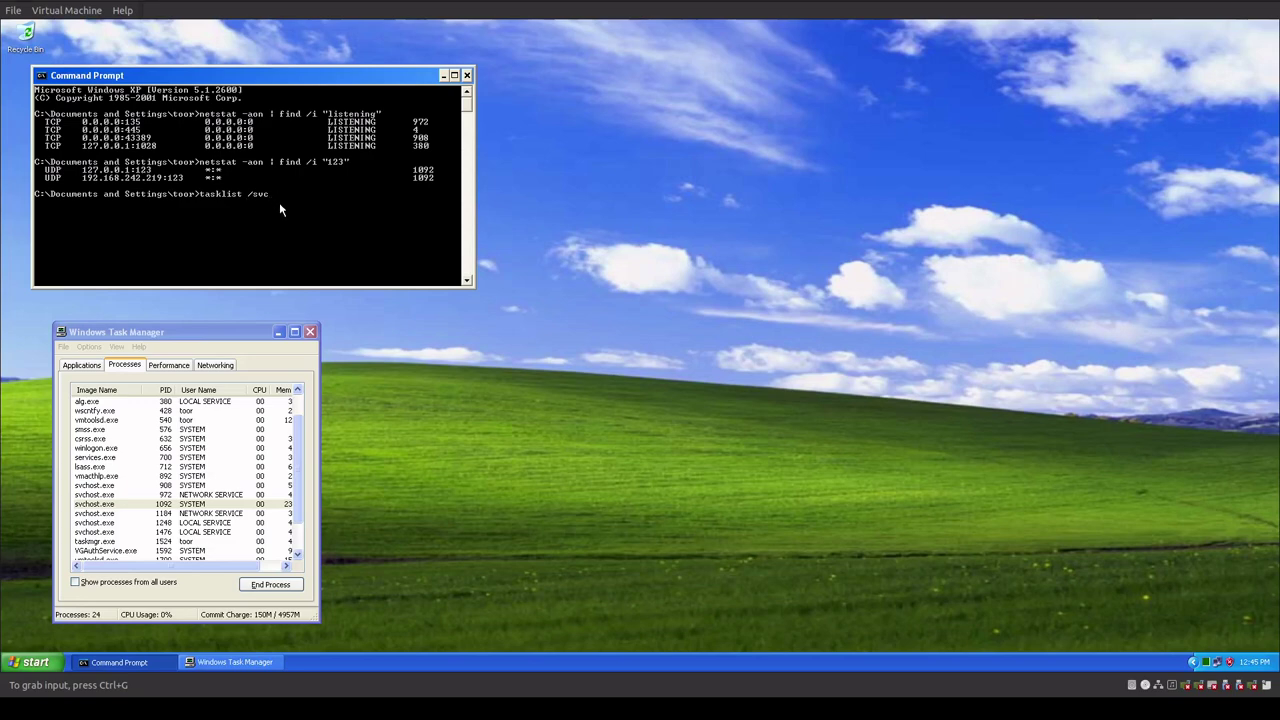
# - Run tasklist /svc in the Command Prompt and view the services hosted by the svchost.exe process with PID 1092
pyautogui.press('Return')
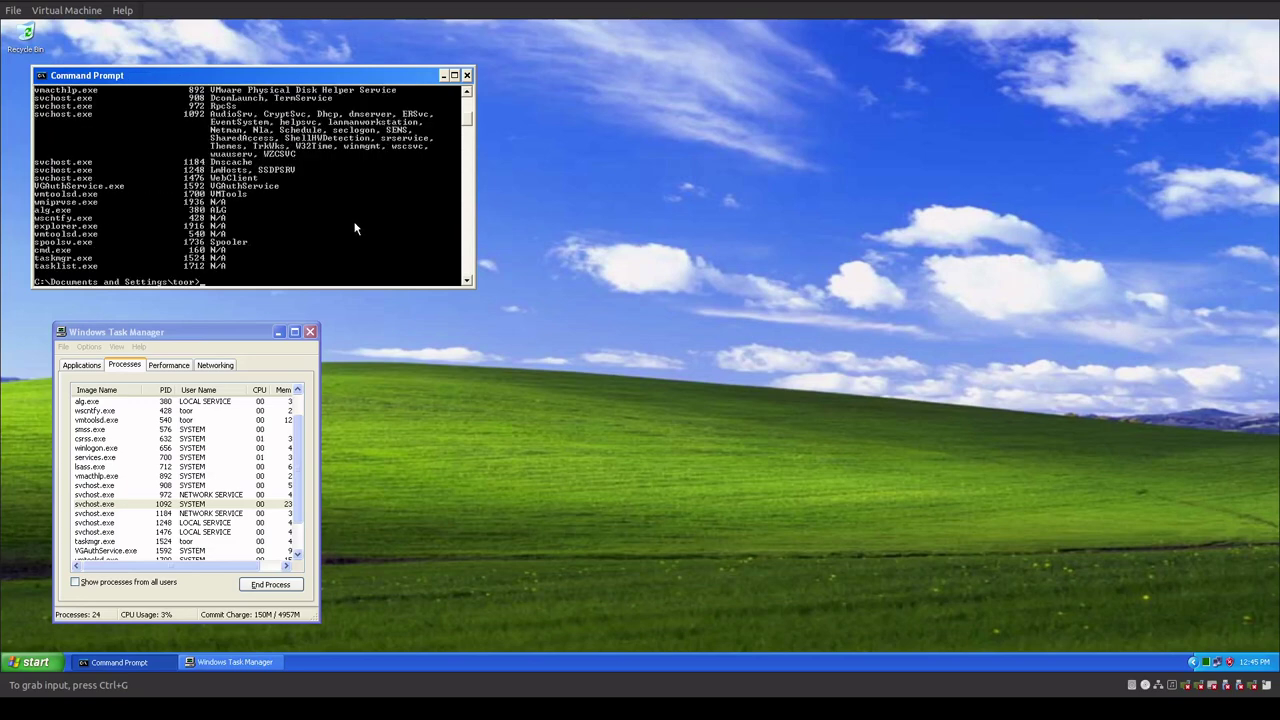
pyautogui.scroll(10, 354, 229)
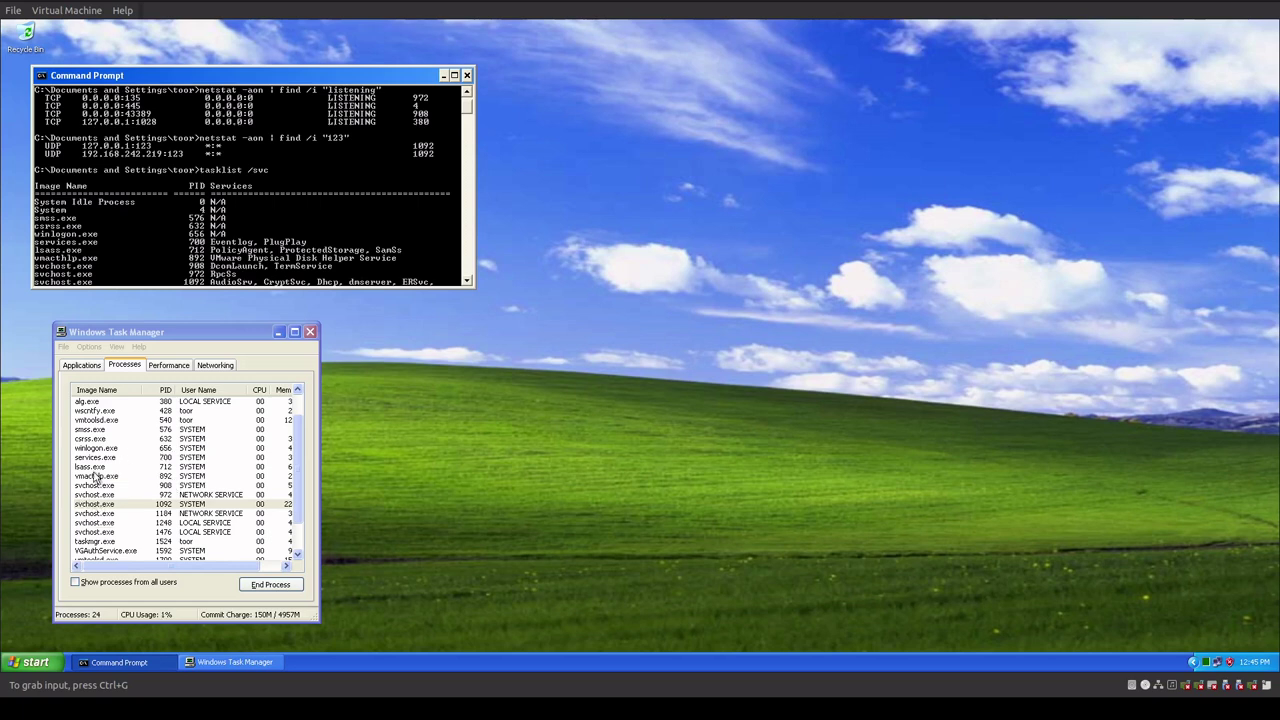
pyautogui.scroll(-1, 127, 229)
pyautogui.scroll(-2, 126, 223)
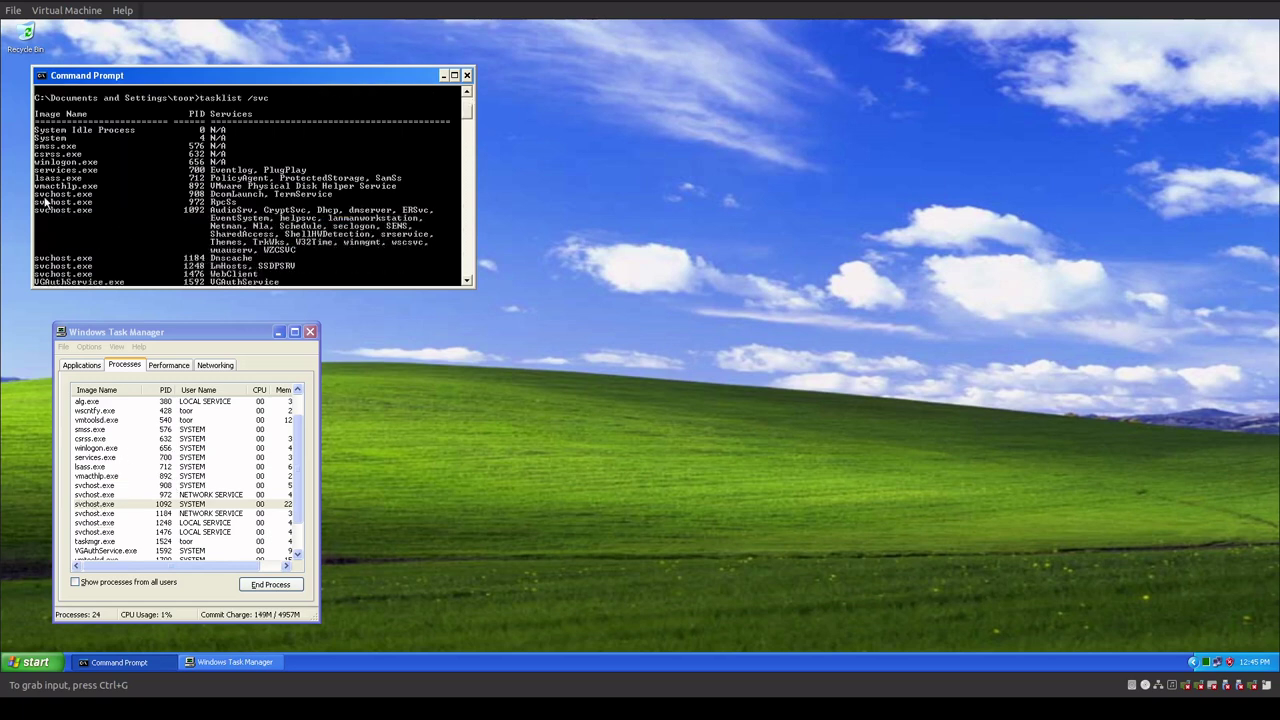
# - Mark the svchost.exe entry with PID 972 and its RpcSs service, and the full service list of svchost.exe PID 1092
pyautogui.rightClick(95, 205)
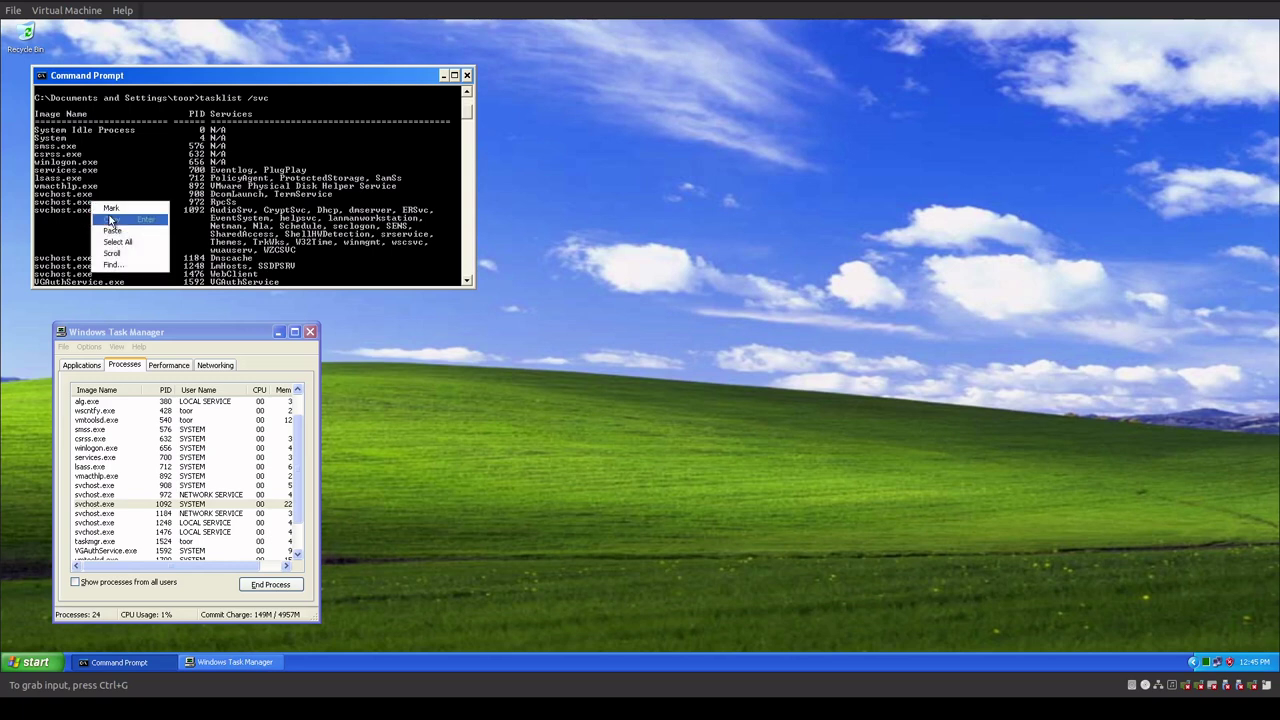
pyautogui.click(110, 207)
pyautogui.click(36, 203)
pyautogui.moveTo(36, 203); pyautogui.dragTo(95, 205)
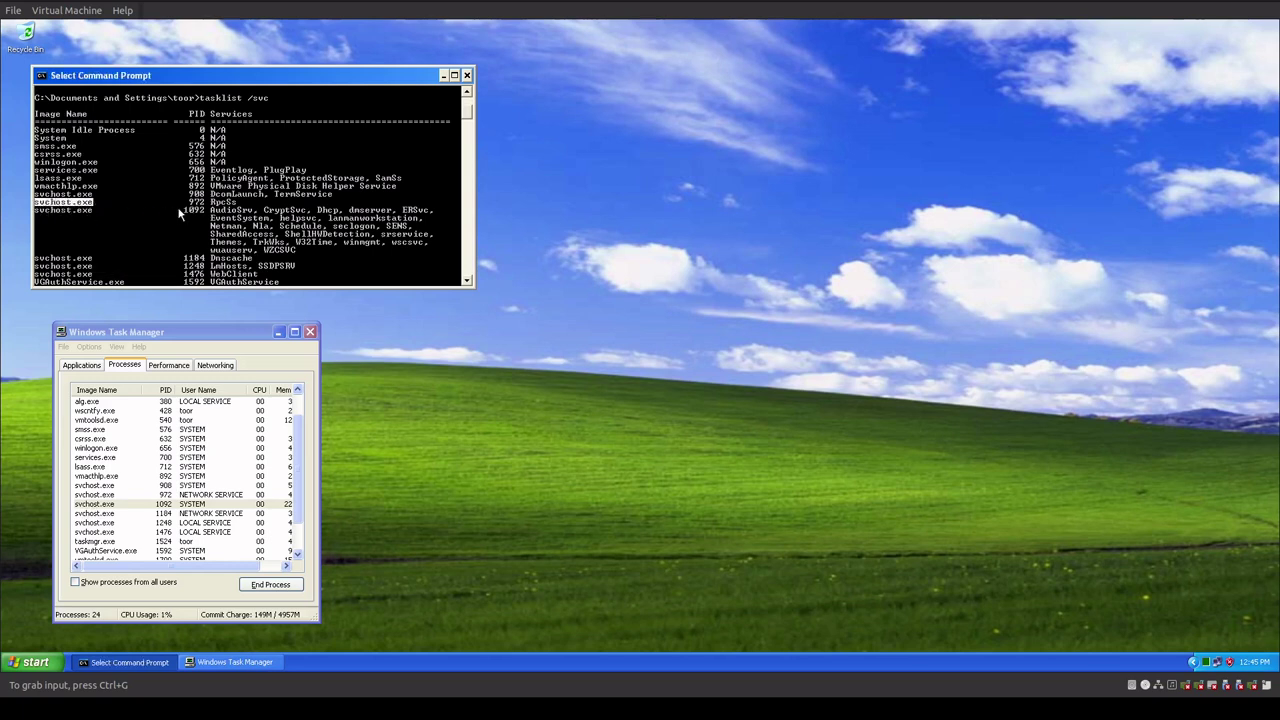
pyautogui.moveTo(210, 203); pyautogui.dragTo(230, 206)
pyautogui.moveTo(38, 210); pyautogui.dragTo(100, 213)
pyautogui.moveTo(208, 207); pyautogui.dragTo(446, 254)
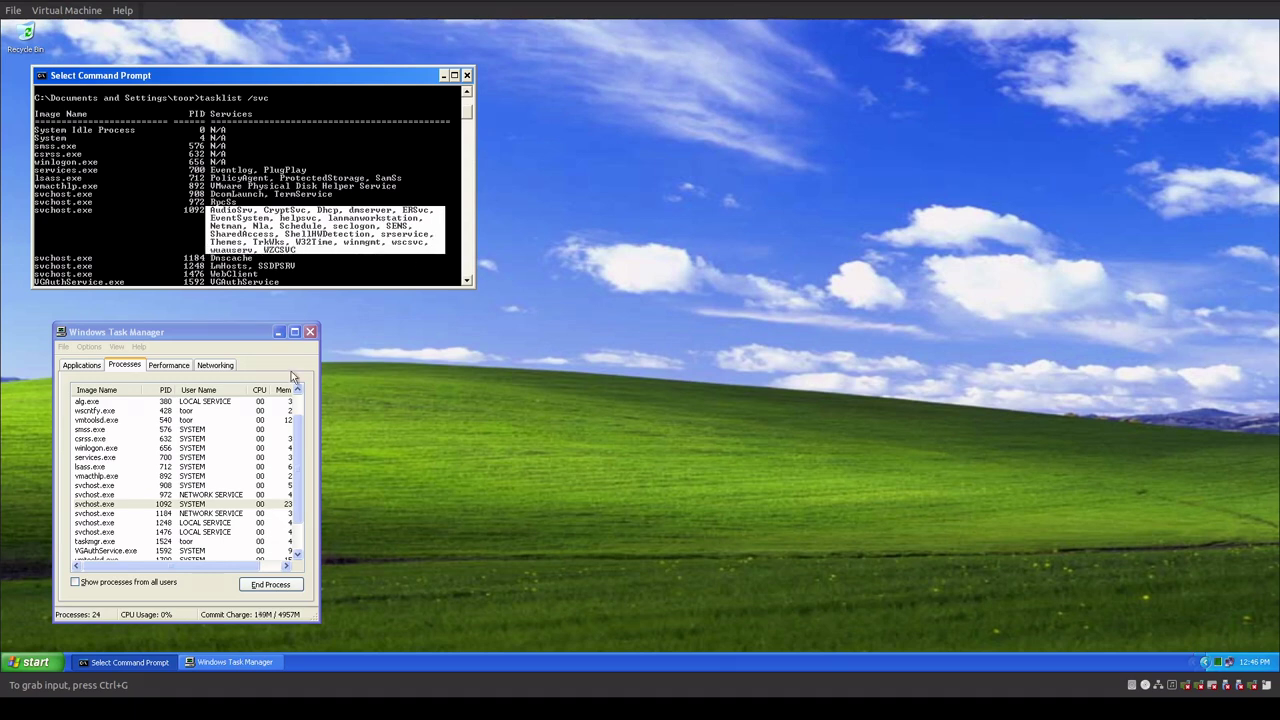
# - Mark PID 1092 and its svchost.exe name in the tasklist output, and view the process's memory usage in Task Manager
pyautogui.click(198, 226)
pyautogui.moveTo(206, 211); pyautogui.dragTo(180, 211)
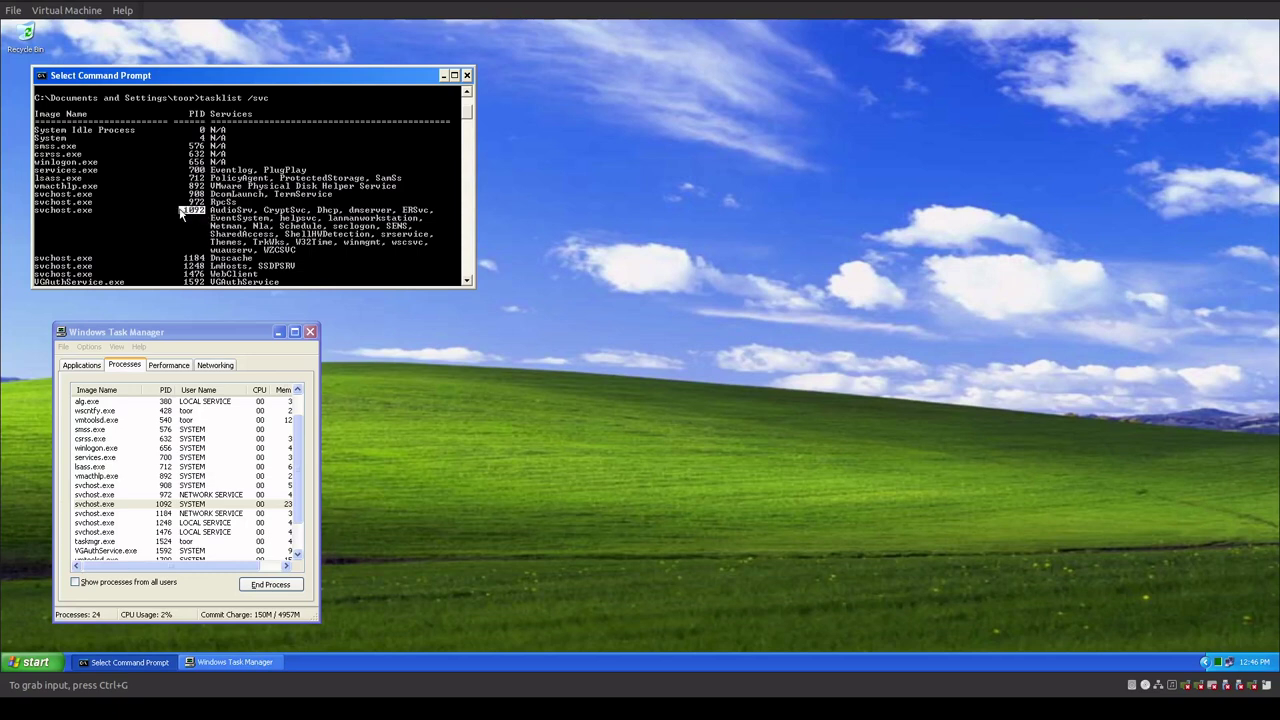
pyautogui.moveTo(92, 211); pyautogui.dragTo(34, 211)
pyautogui.click(270, 567)
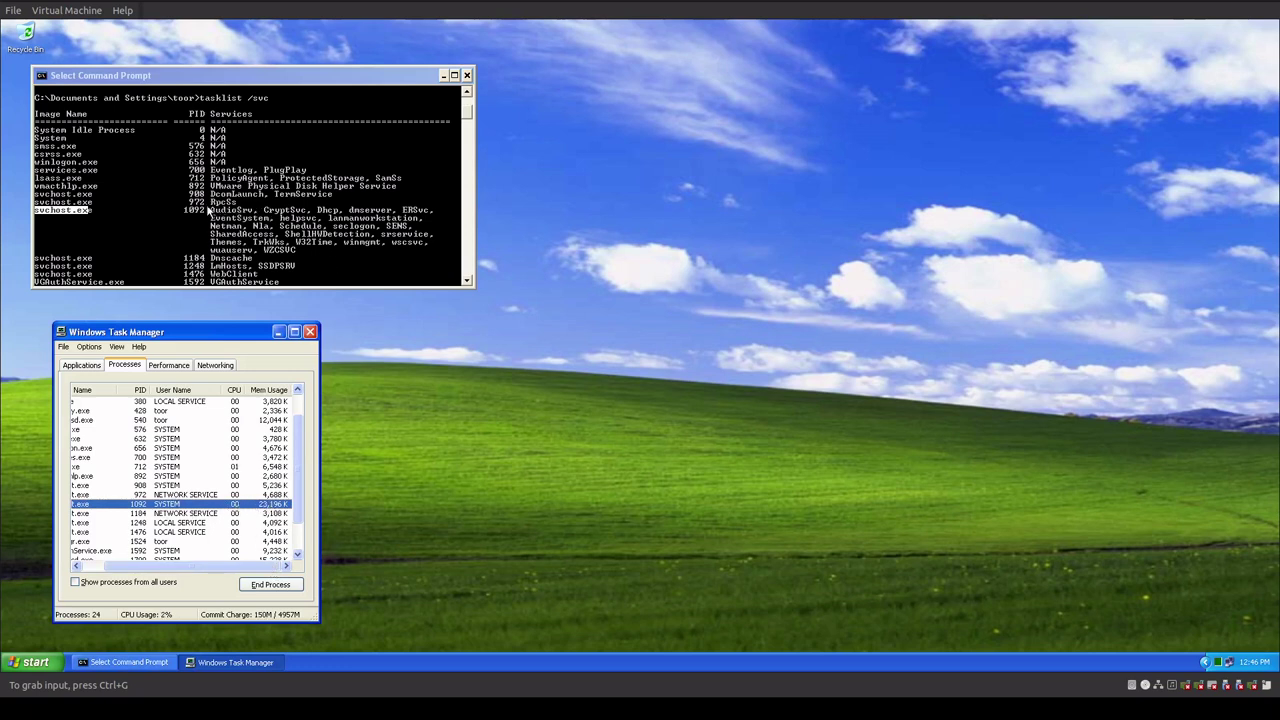
pyautogui.click(214, 213)
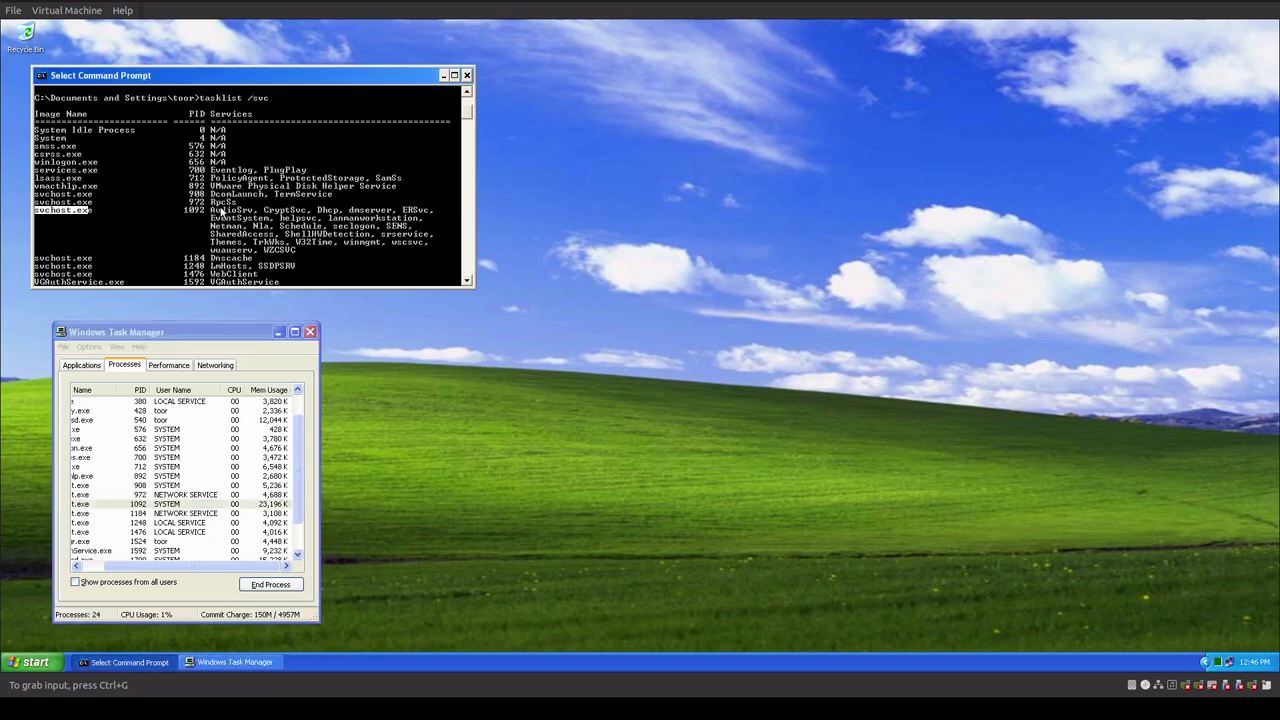
# - Mark the Services column heading, the services hosted under PID 1092, and the svchost.exe image name
pyautogui.moveTo(211, 114); pyautogui.dragTo(250, 122)
pyautogui.moveTo(211, 207); pyautogui.dragTo(434, 253)
pyautogui.moveTo(94, 210); pyautogui.dragTo(34, 211)
# - Mark the netstat -aon commands filtered by "listening" and by "123" in the earlier Command Prompt output
pyautogui.scroll(4, 273, 244)
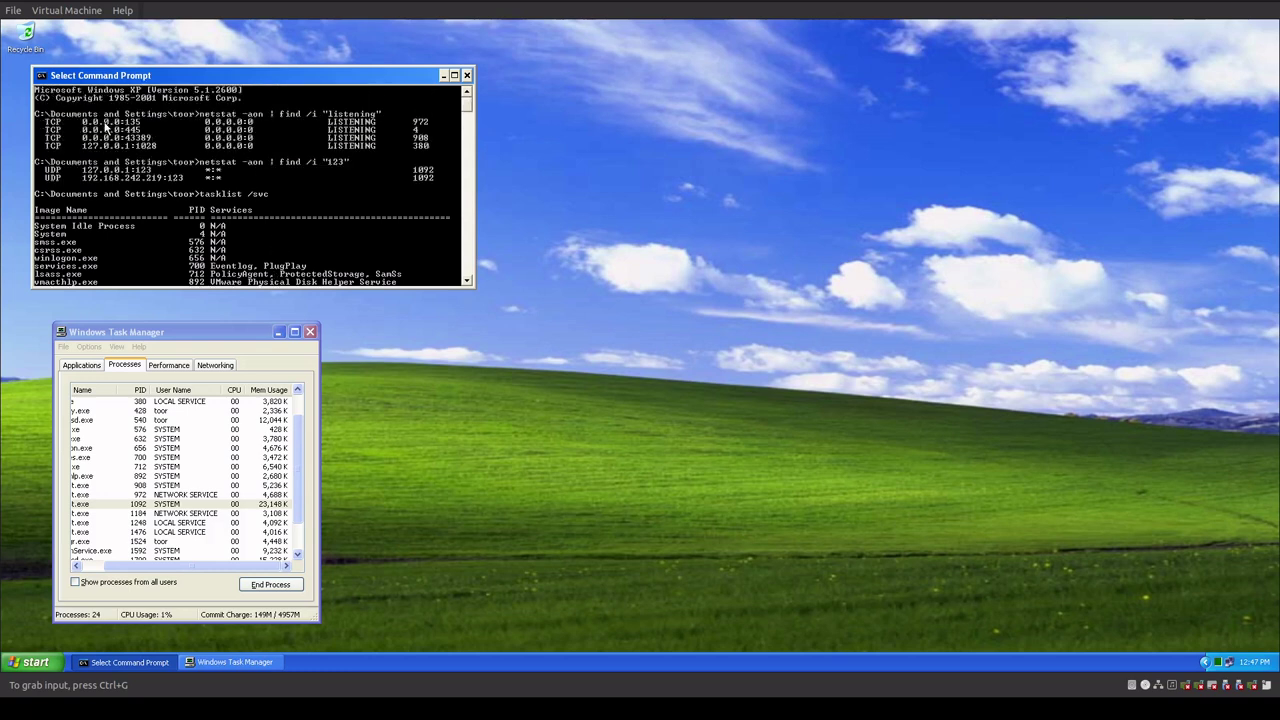
pyautogui.moveTo(207, 117); pyautogui.dragTo(434, 127)
pyautogui.click(370, 120)
pyautogui.moveTo(202, 164); pyautogui.dragTo(336, 172)
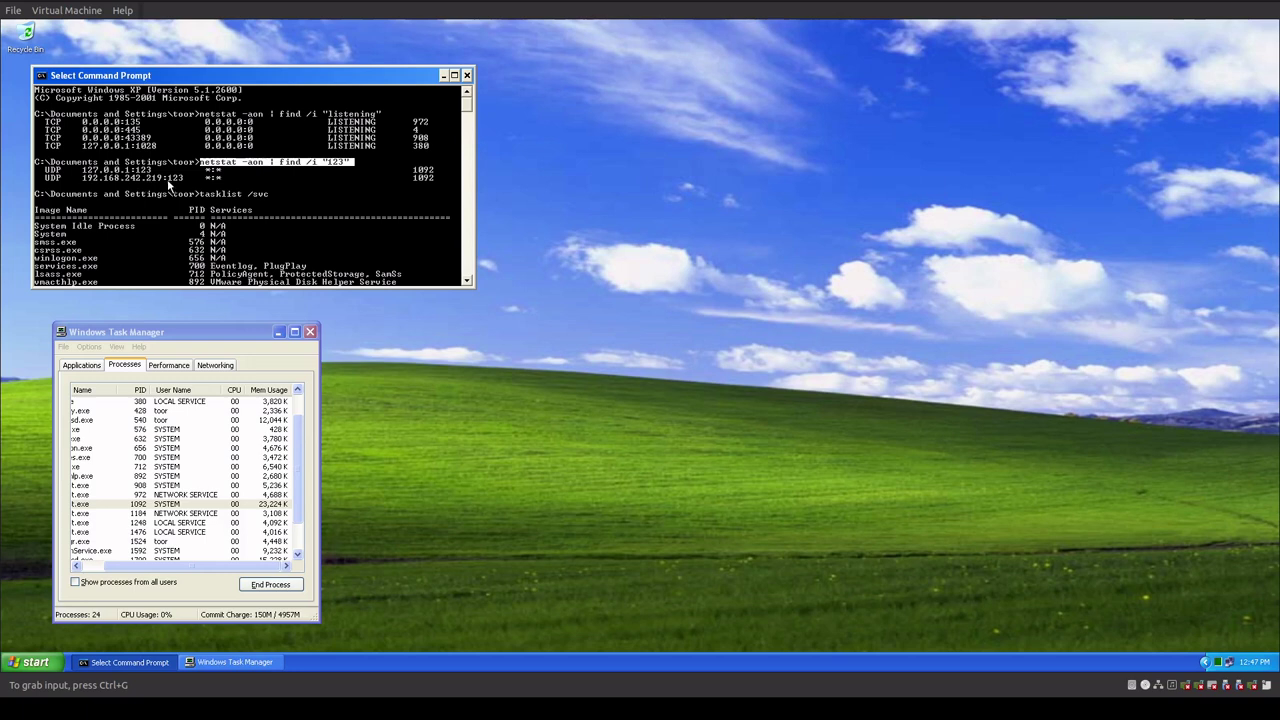
# - Mark port 123 and PID 1092 in the 192.168.242.219:123 line, plus the TCP protocol and the command's 123 filter
pyautogui.moveTo(163, 178); pyautogui.dragTo(183, 180)
pyautogui.moveTo(411, 177); pyautogui.dragTo(444, 180)
pyautogui.moveTo(62, 178); pyautogui.dragTo(42, 148)
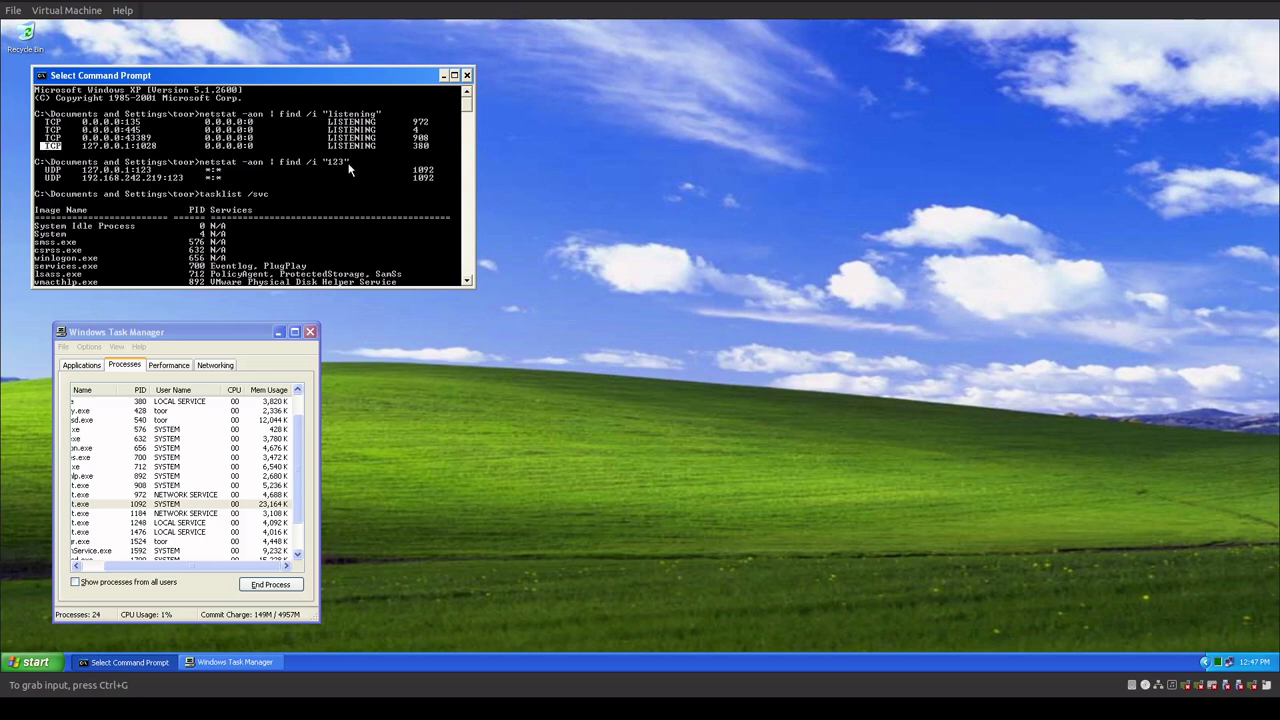
pyautogui.moveTo(345, 162)
pyautogui.mouseDown()
pyautogui.moveTo(278, 164)
pyautogui.moveTo(323, 163)
pyautogui.mouseUp()
# - Mark PID 1092 in the 127.0.0.1:123 line and look up the matching svchost.exe process in Task Manager
pyautogui.scroll(-4, 196, 232)
pyautogui.scroll(4, 196, 232)
pyautogui.moveTo(413, 169); pyautogui.dragTo(436, 174)
pyautogui.moveTo(150, 566); pyautogui.dragTo(126, 566)
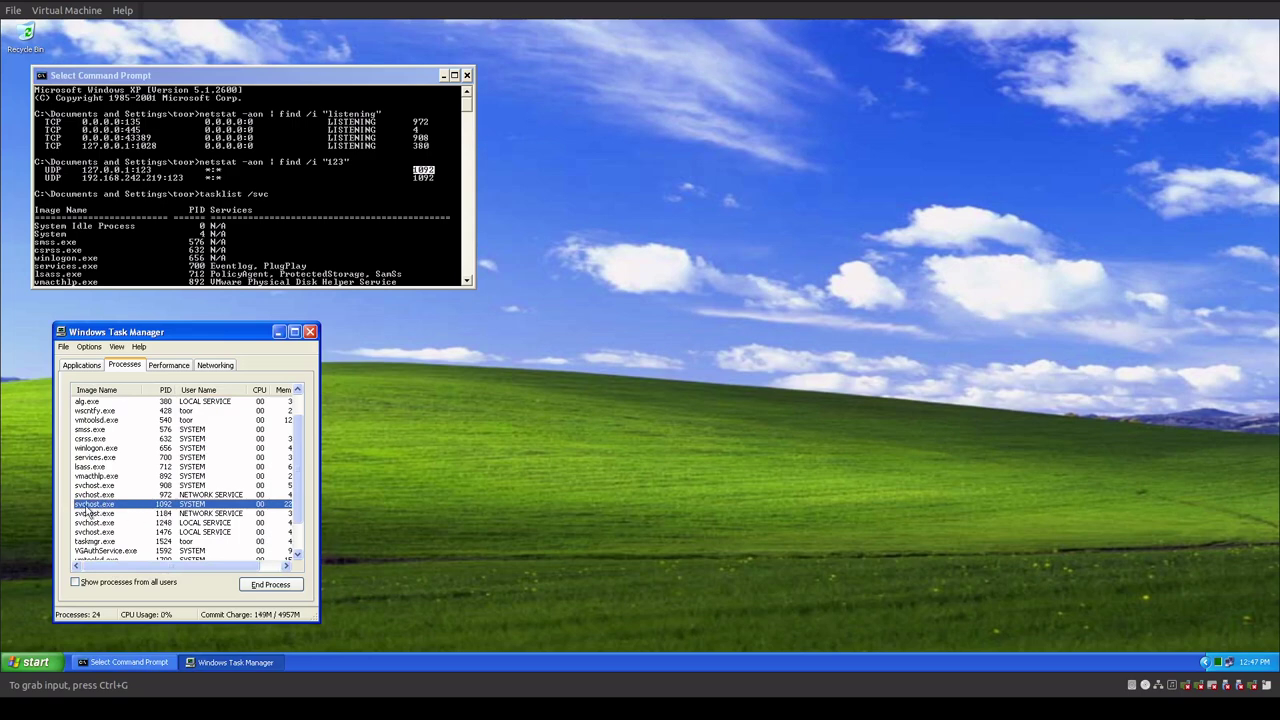
pyautogui.scroll(-2, 114, 235)
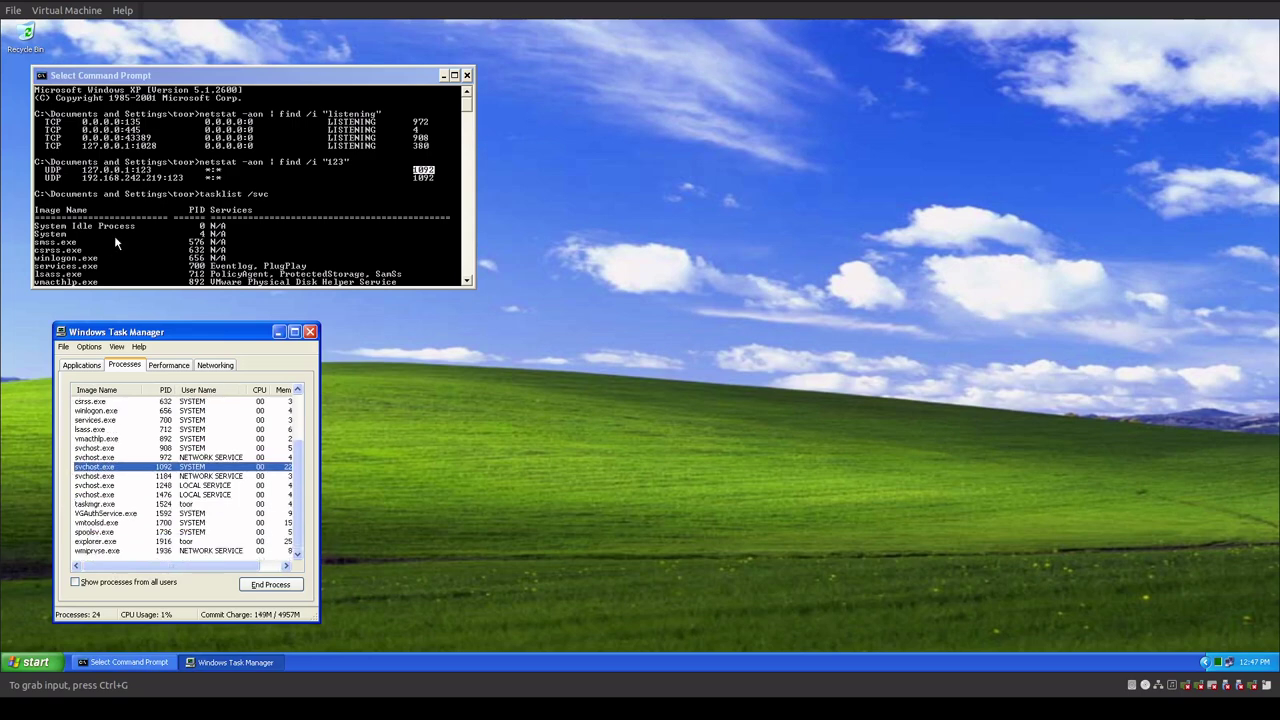
# - Mark the tasklist /svc command and the svchost.exe PID 1092 entry with its hosted services
pyautogui.click(114, 235)
pyautogui.scroll(-2, 120, 234)
pyautogui.moveTo(200, 147); pyautogui.dragTo(272, 152)
pyautogui.scroll(-3, 164, 207)
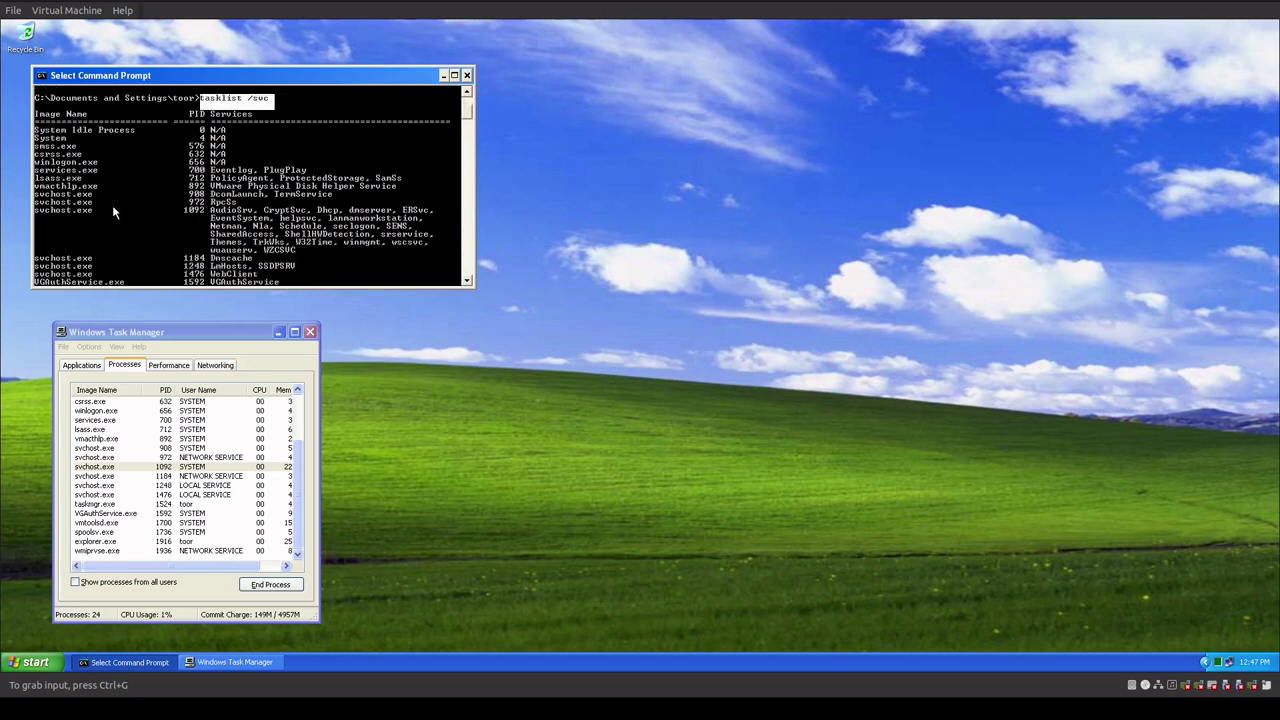
pyautogui.moveTo(36, 188); pyautogui.dragTo(94, 188)
pyautogui.moveTo(210, 185); pyautogui.dragTo(432, 229)
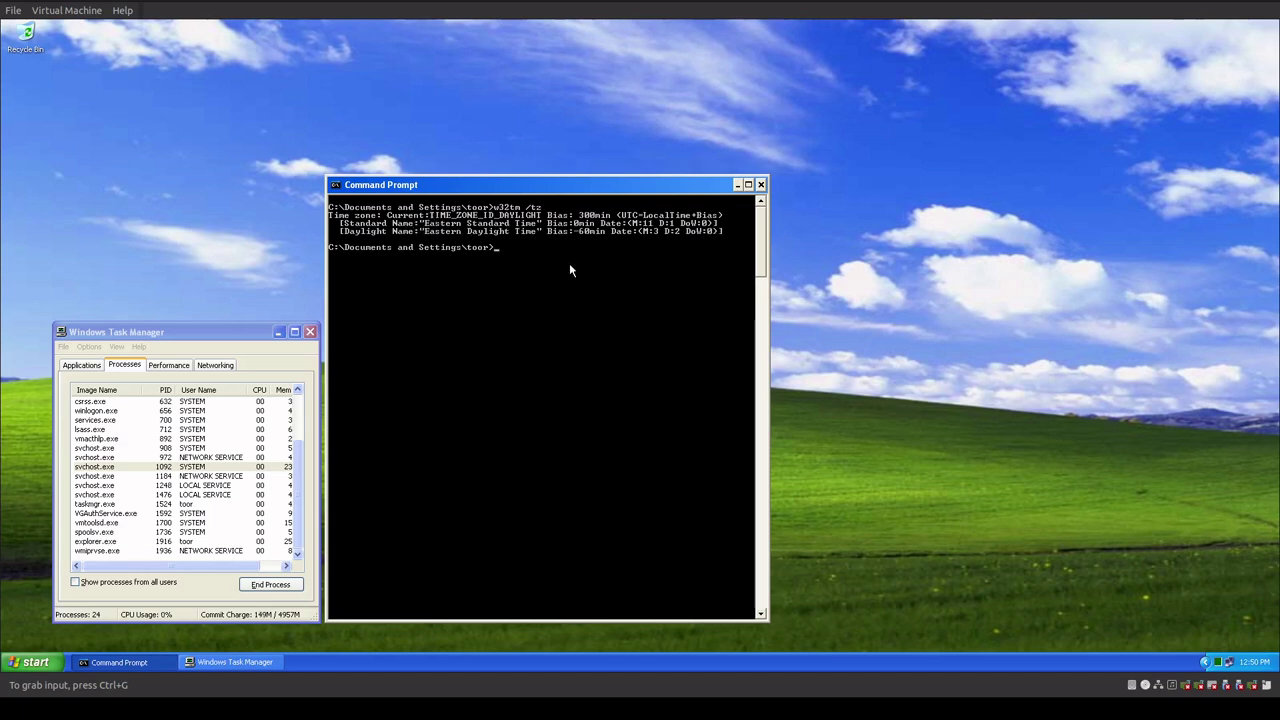
# - Run w32tm without parameters in the Command Prompt to list its help text
pyautogui.press('Up')
pyautogui.press('Return')
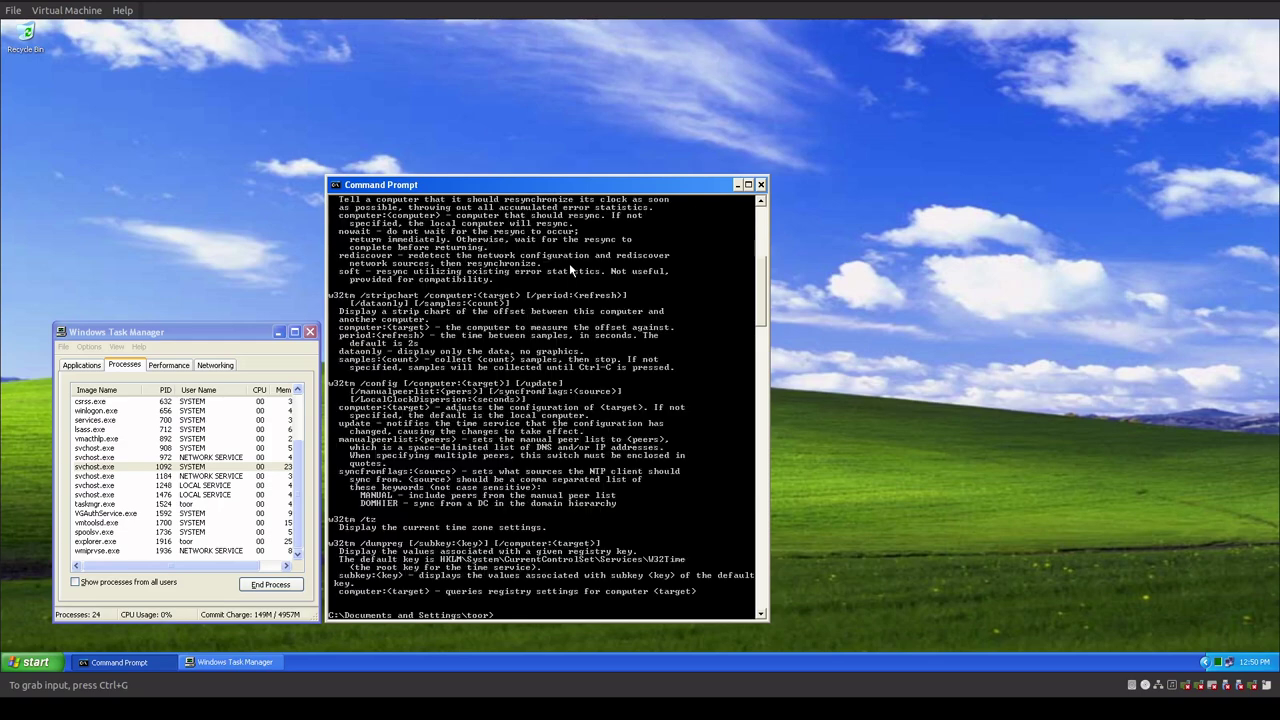
pyautogui.scroll(13, 544, 395)
pyautogui.scroll(-9, 544, 395)
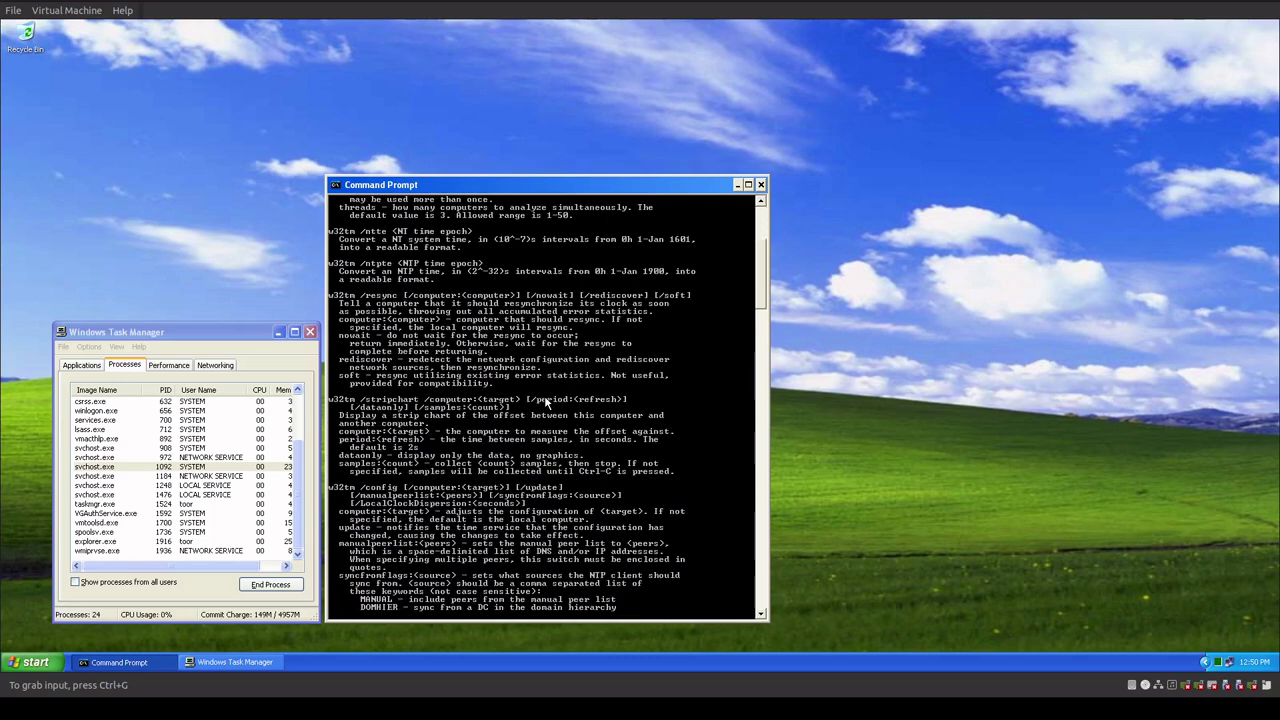
pyautogui.scroll(-7, 544, 395)
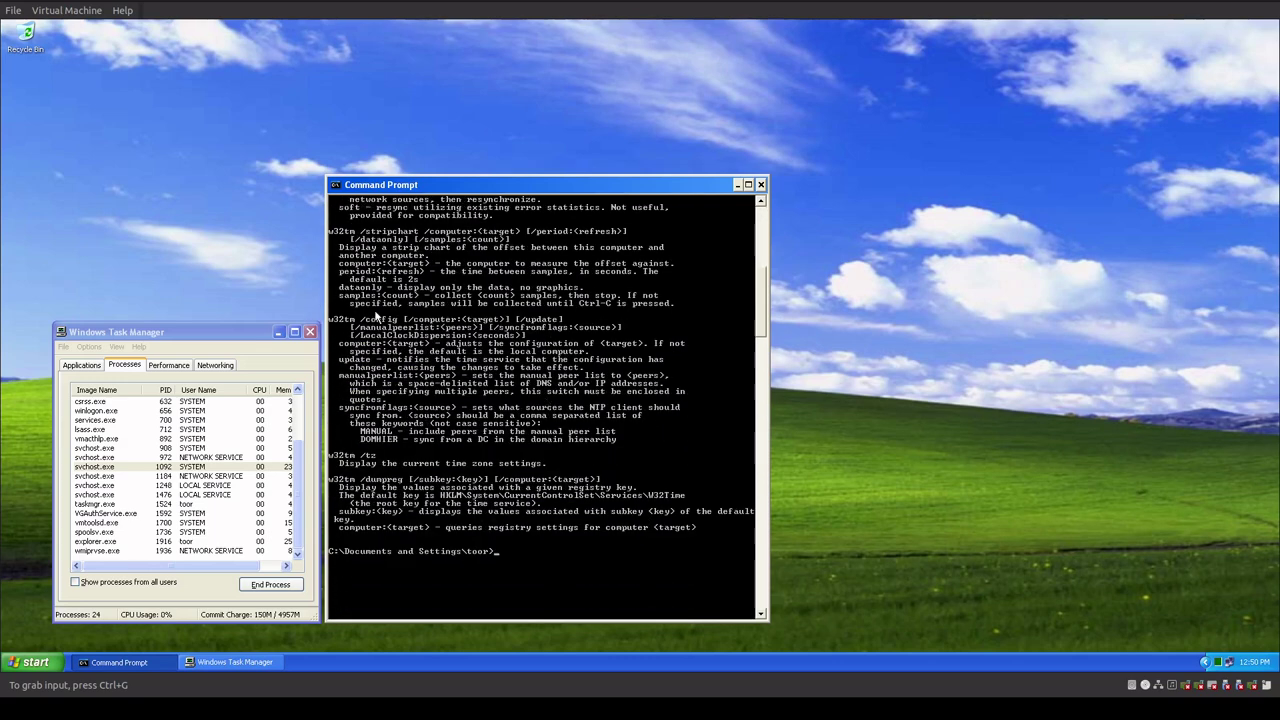
# - Examine the w32tm help, covering the monitor, resync, stripchart, config, tz and dumpreg options
pyautogui.scroll(15, 530, 502)
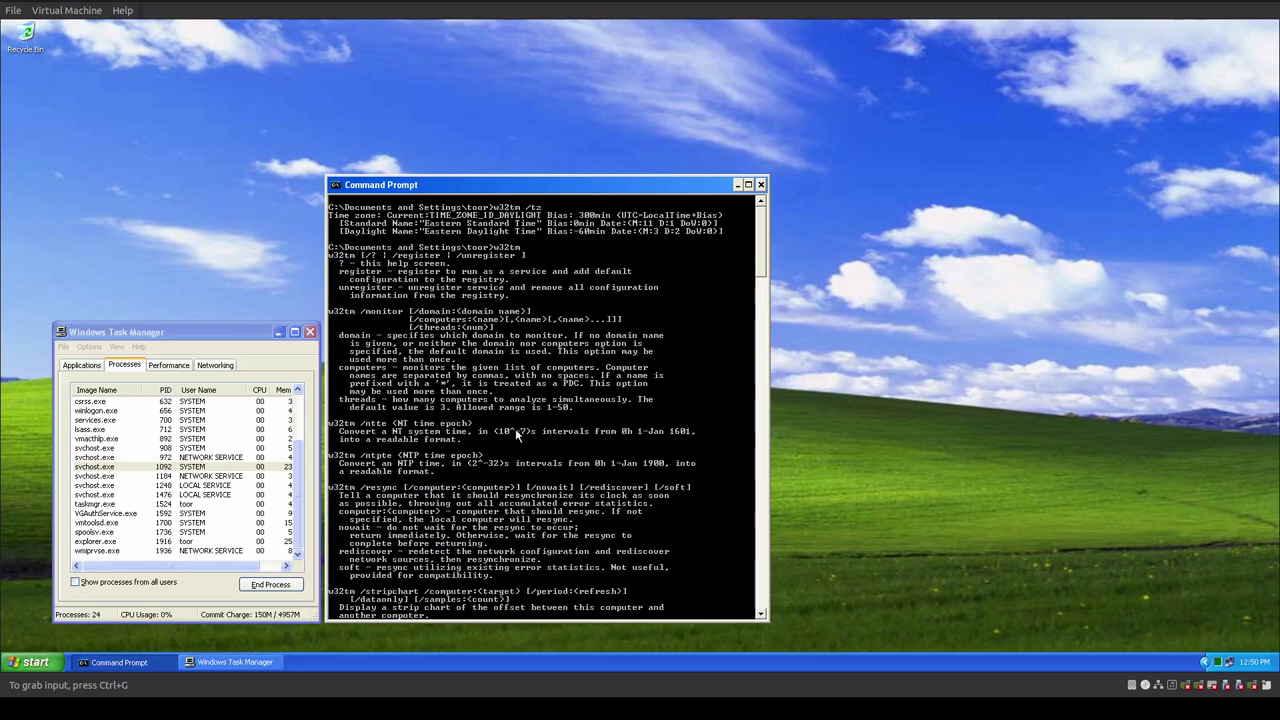
pyautogui.scroll(-8, 515, 428)
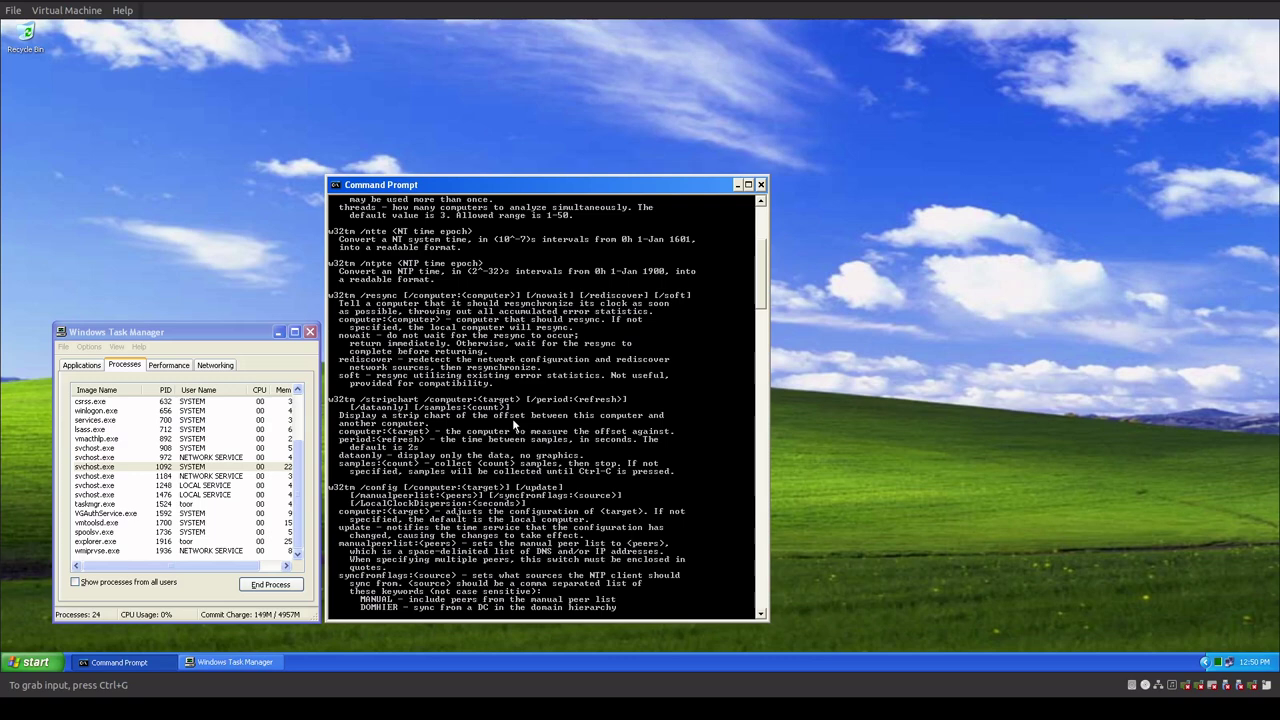
pyautogui.scroll(-1, 515, 427)
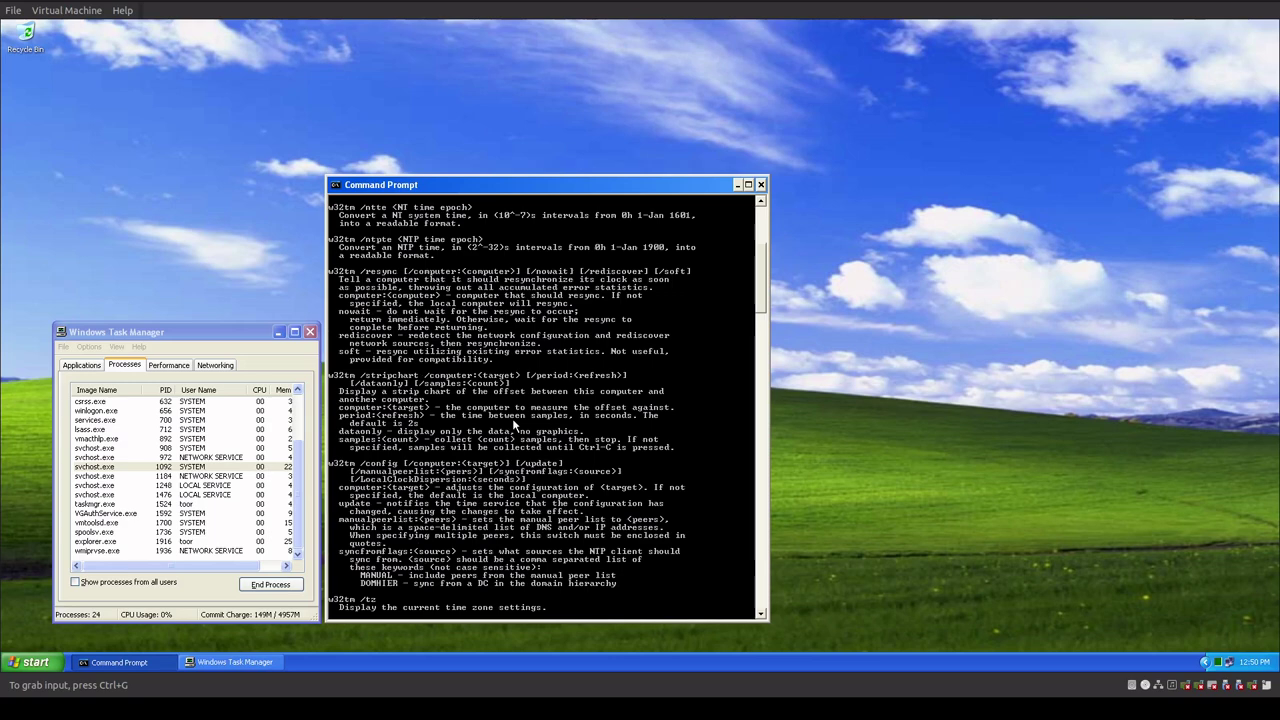
pyautogui.scroll(5, 513, 424)
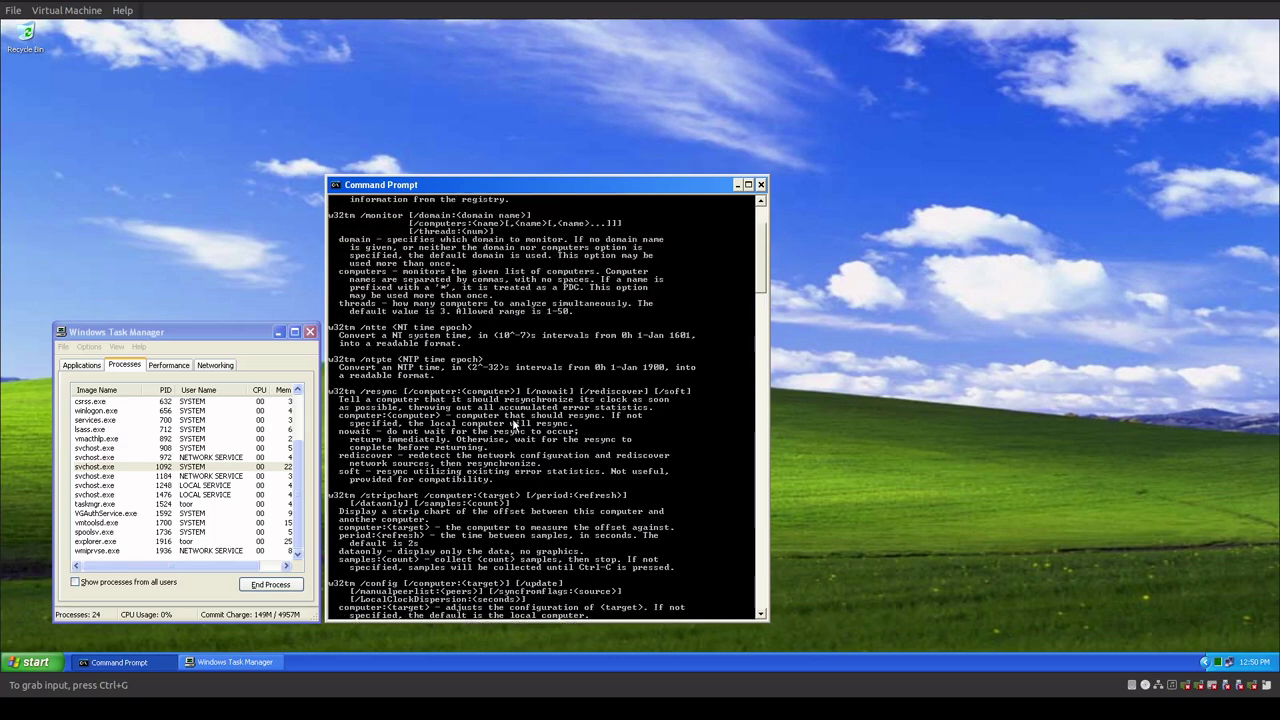
pyautogui.scroll(1, 515, 427)
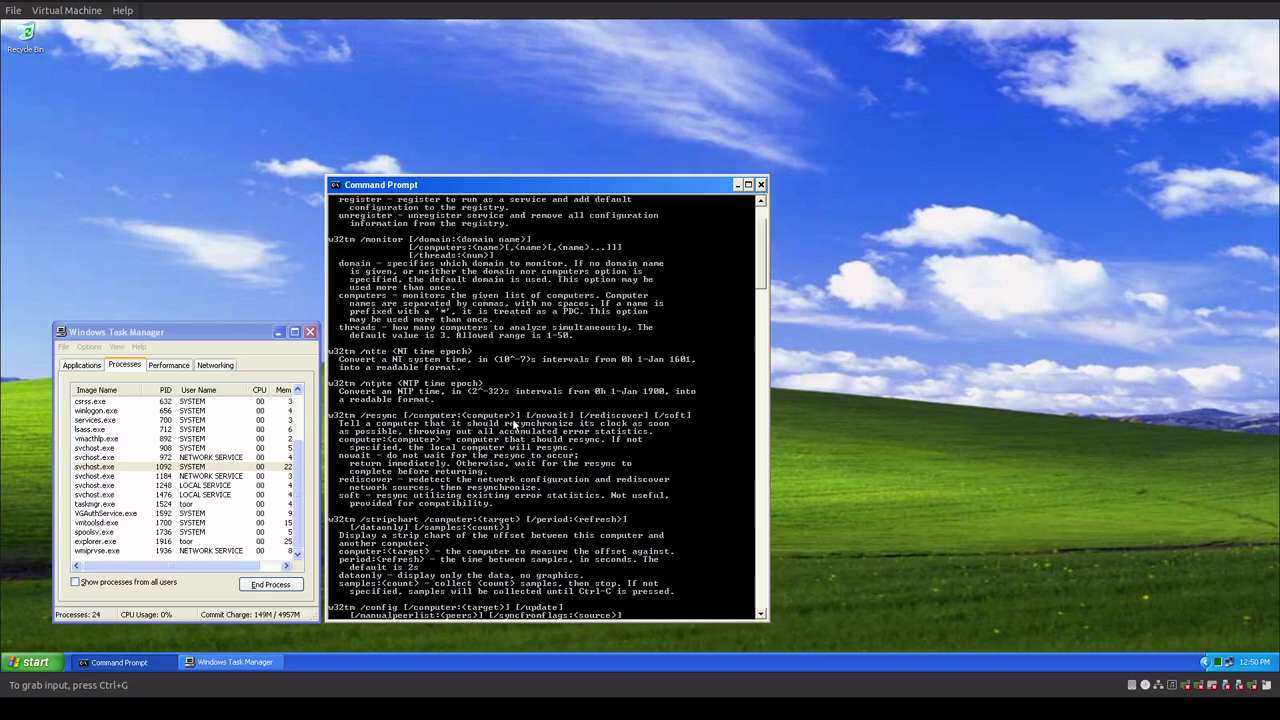
pyautogui.scroll(3, 513, 426)
pyautogui.scroll(-3, 512, 418)
pyautogui.scroll(-1, 515, 427)
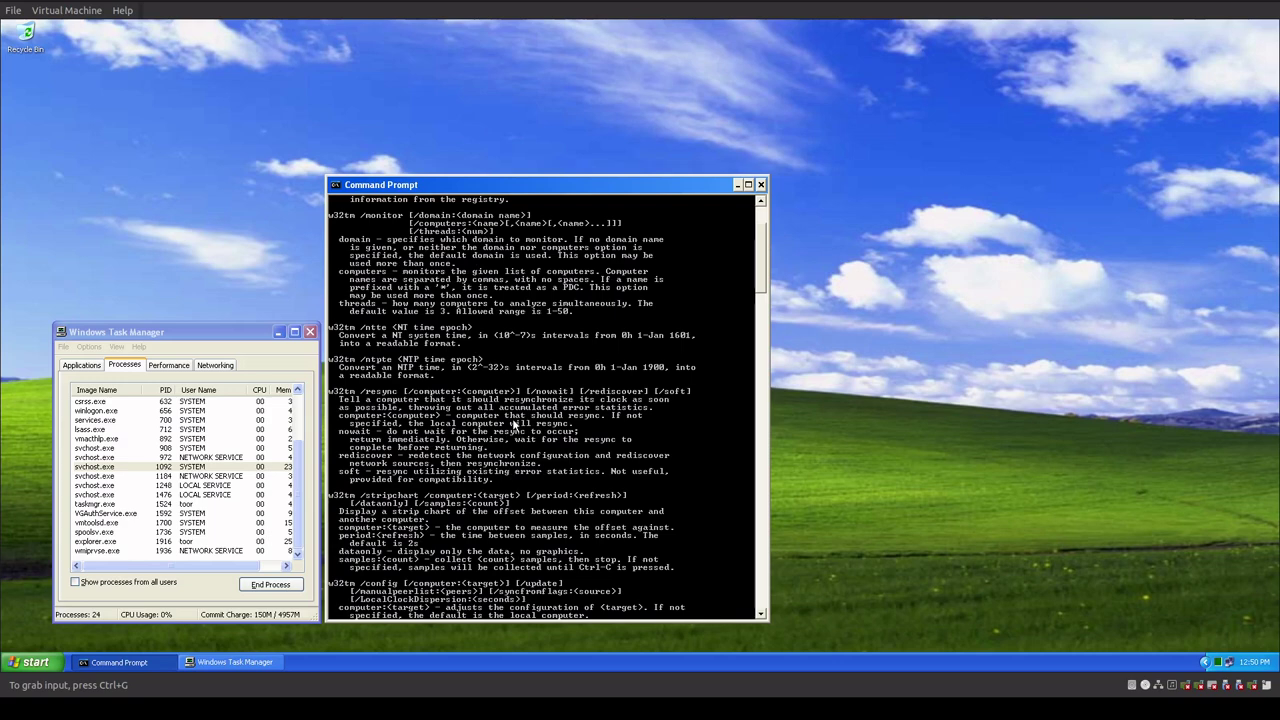
pyautogui.scroll(-7, 513, 423)
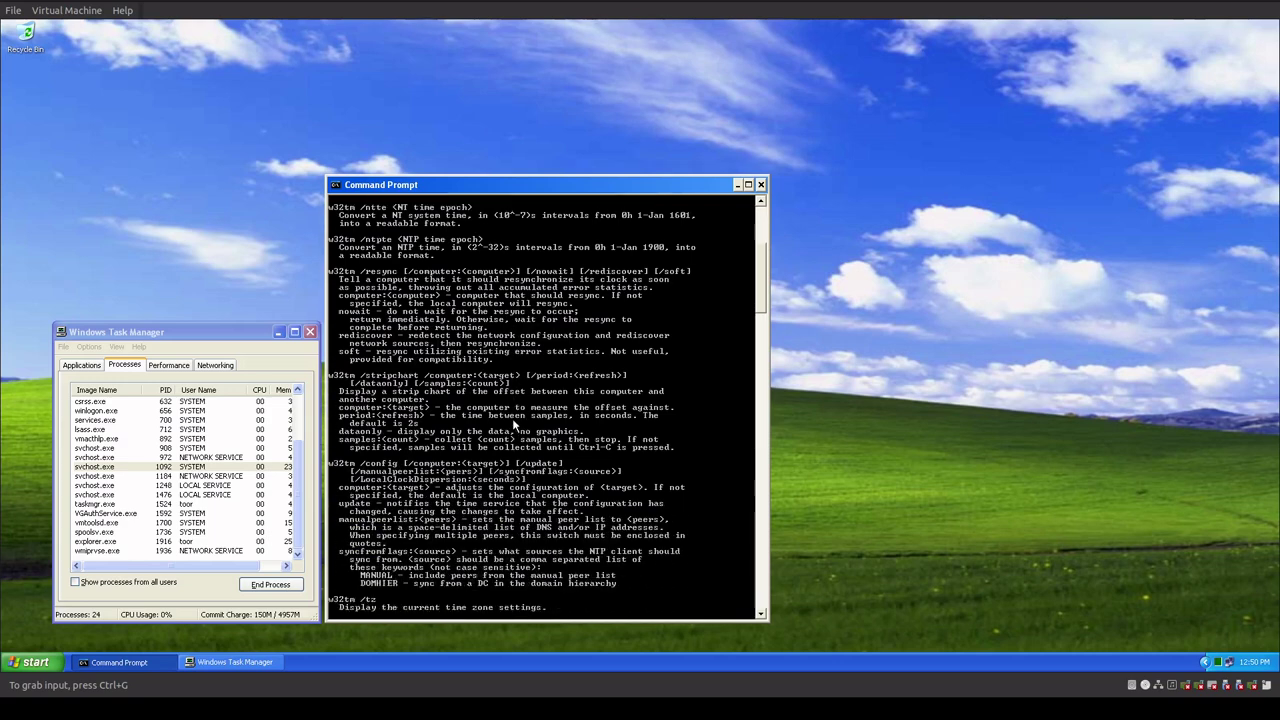
pyautogui.scroll(-2, 513, 425)
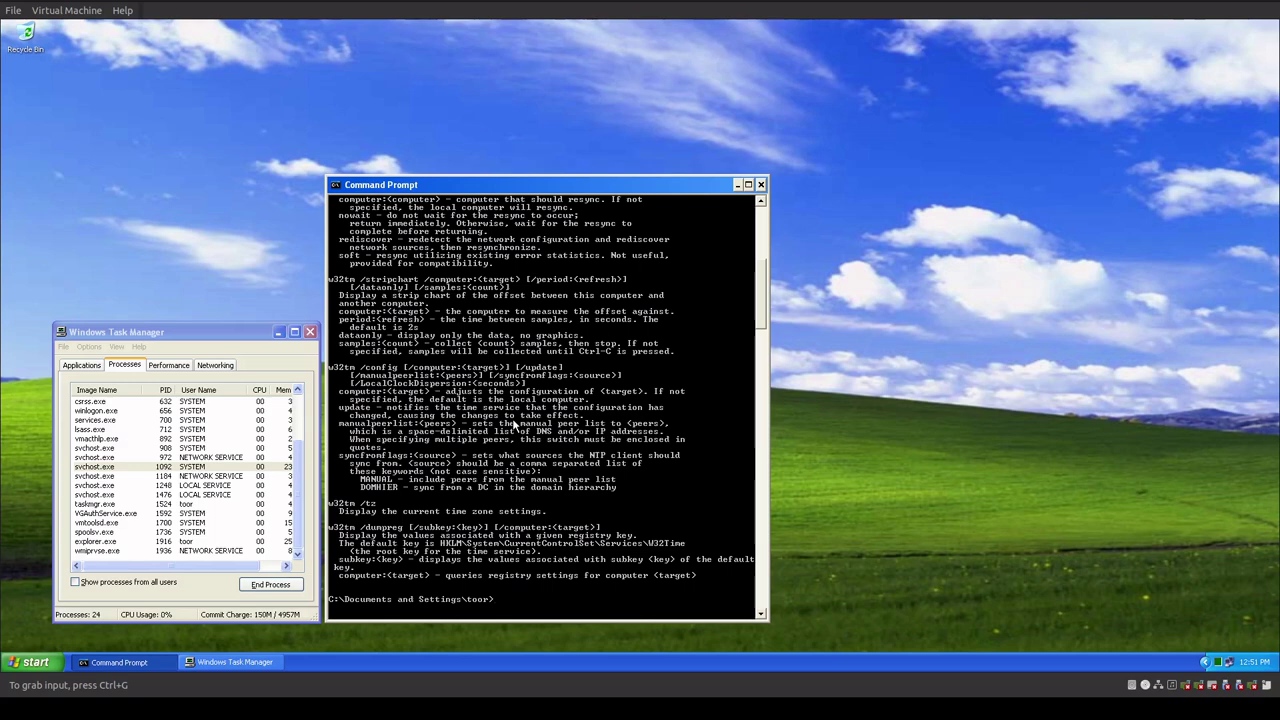
pyautogui.scroll(-1, 512, 420)
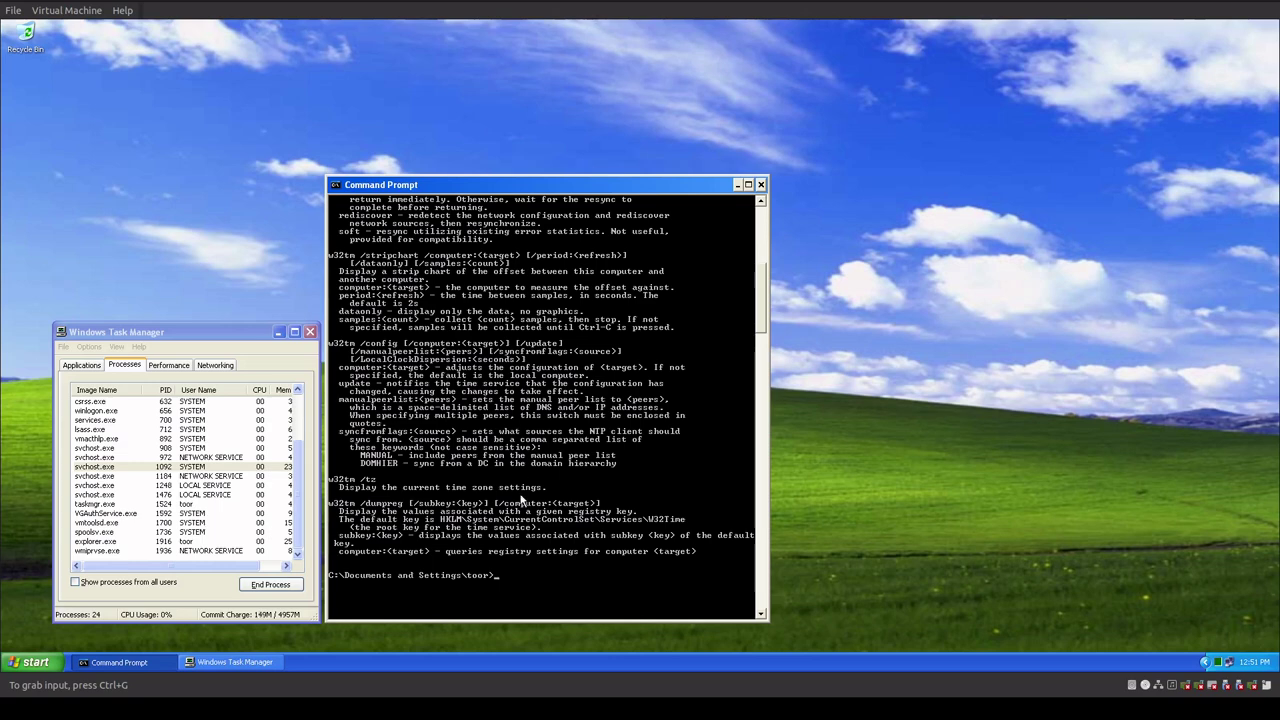
pyautogui.scroll(14, 520, 500)
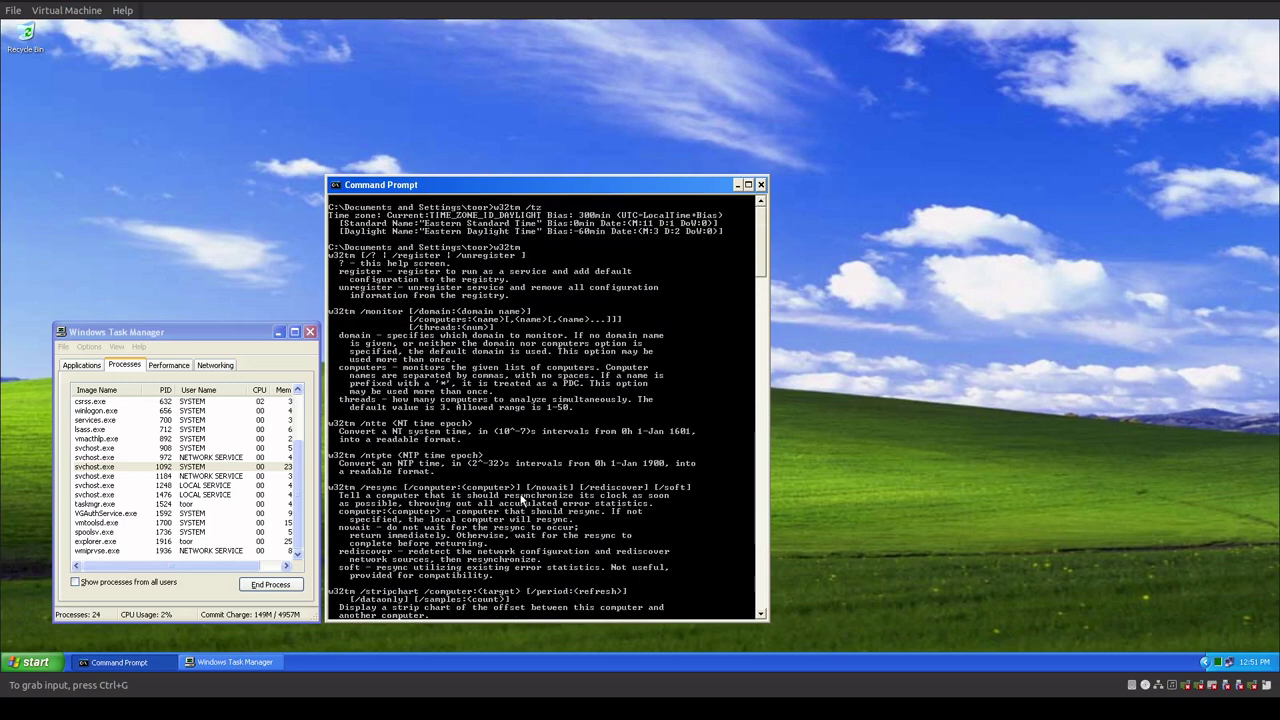
pyautogui.scroll(-8, 520, 500)
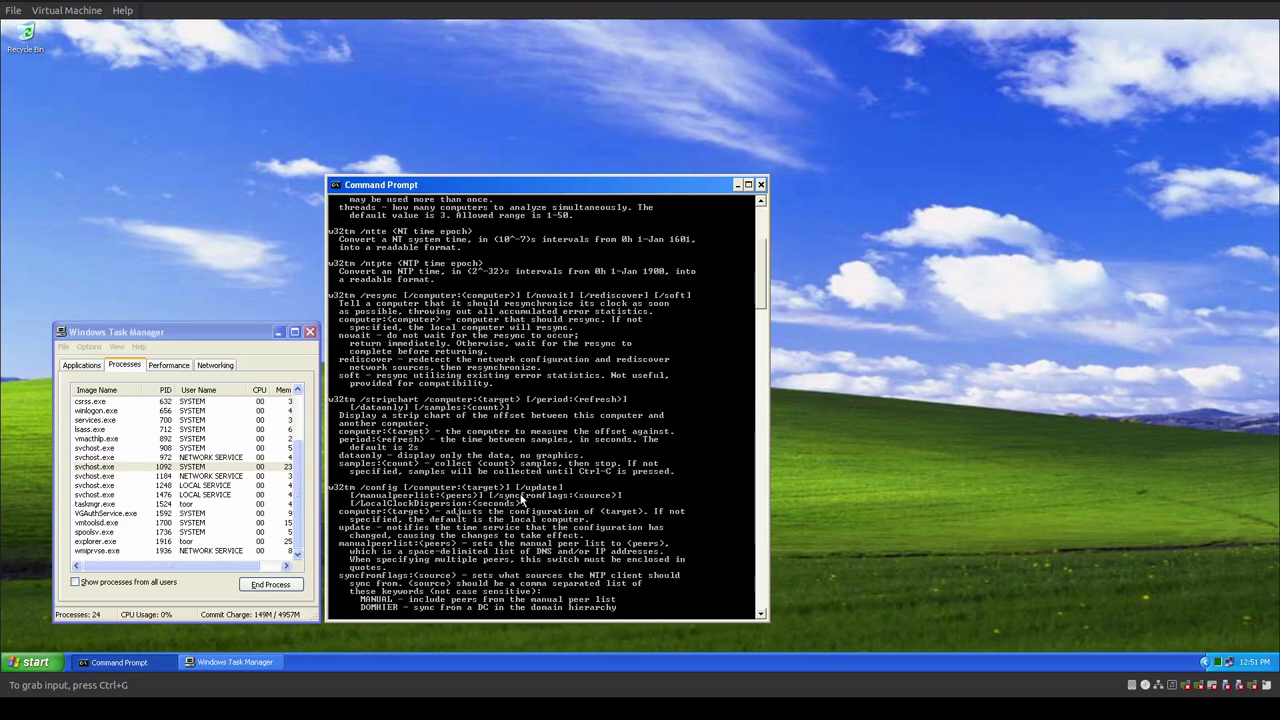
pyautogui.scroll(-6, 520, 500)
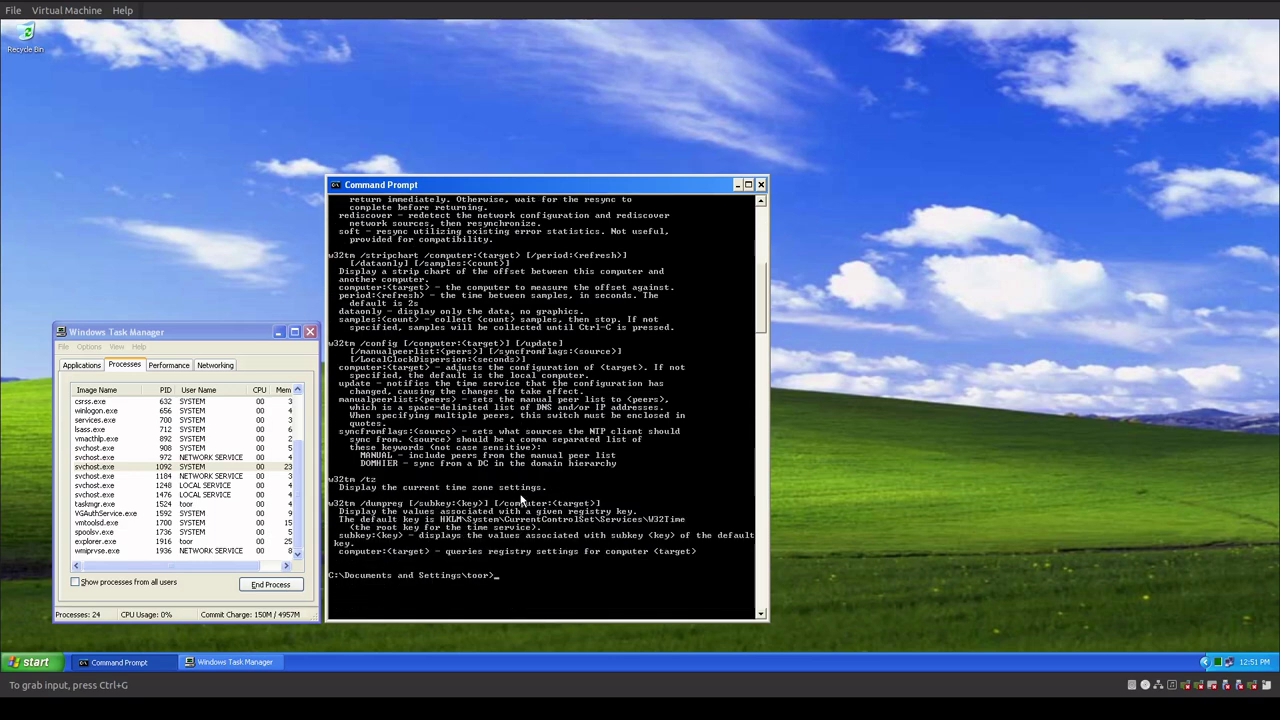
pyautogui.scroll(8, 520, 500)
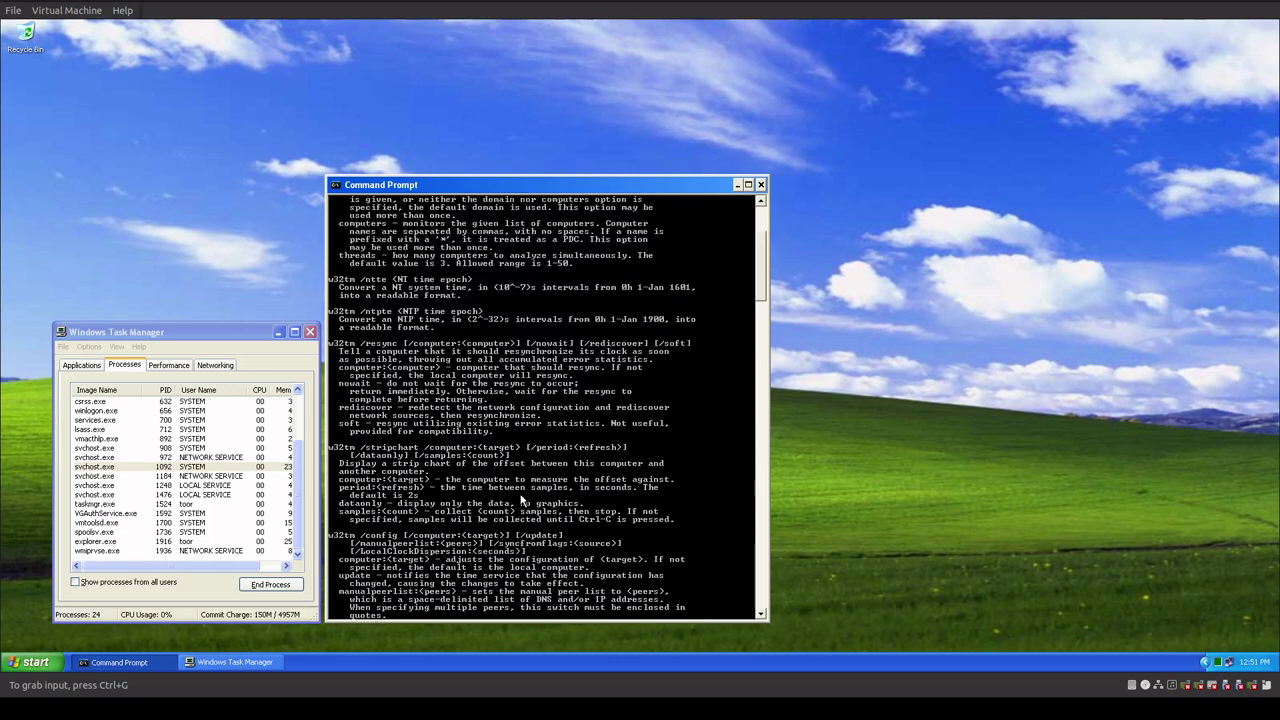
pyautogui.scroll(4, 520, 500)
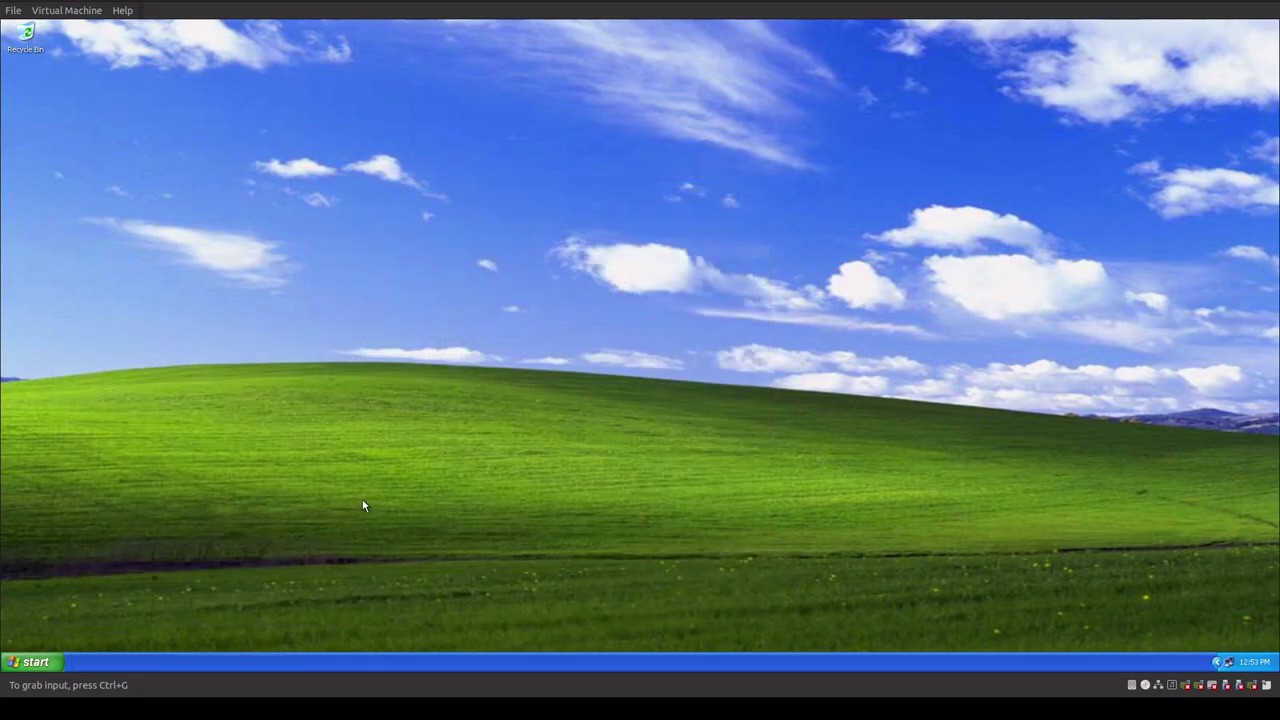
# - Run timedate.cpl to open Date and Time Properties and show the Internet Time settings
pyautogui.click(52, 664)
pyautogui.click(150, 612)
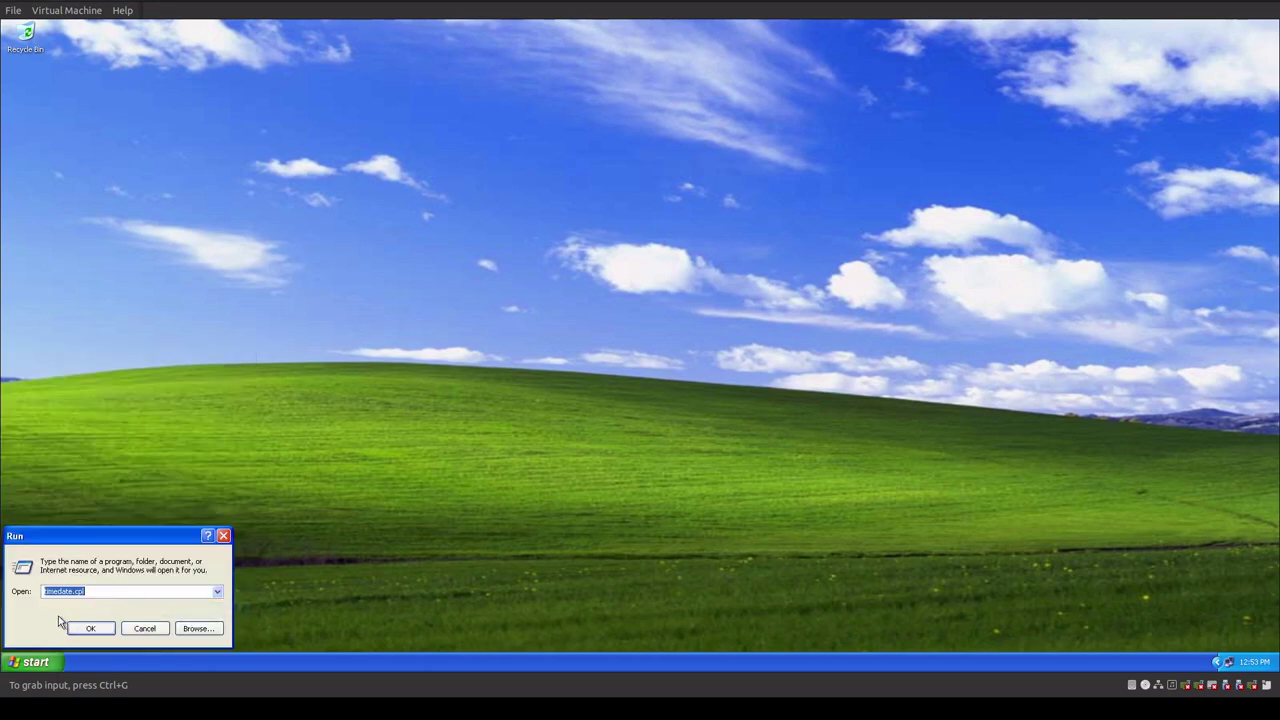
pyautogui.click(86, 630)
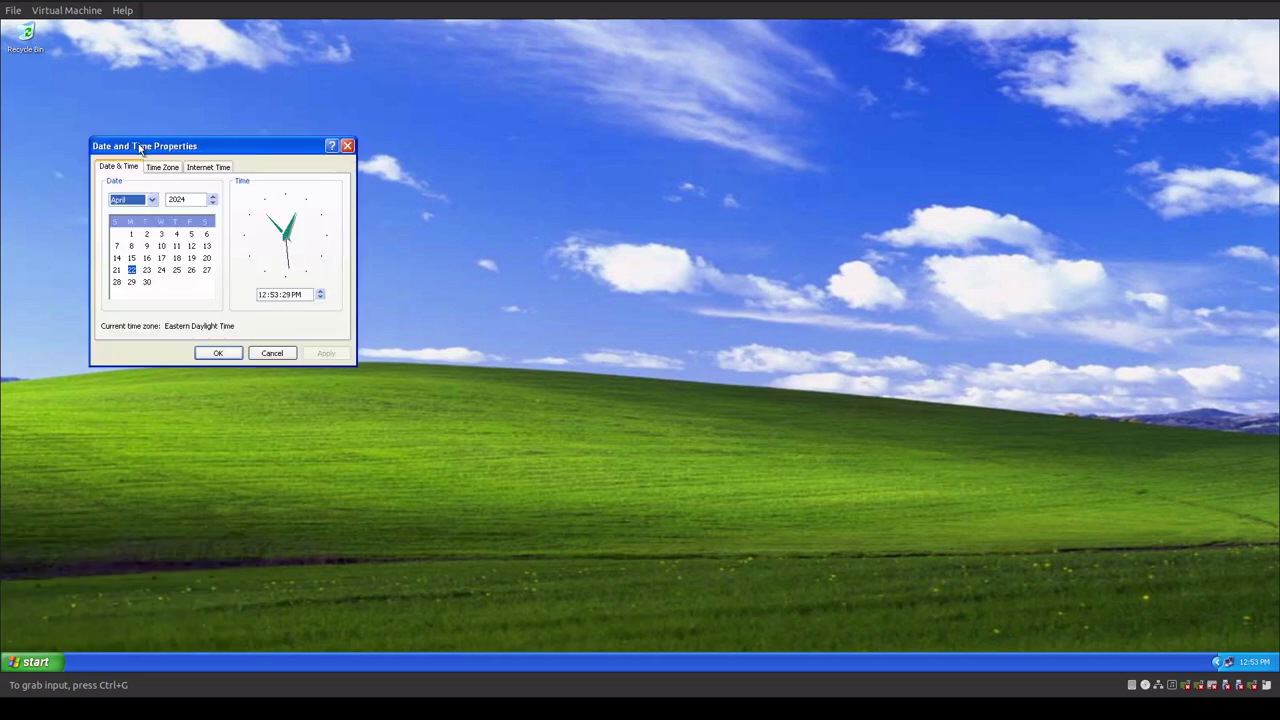
pyautogui.click(159, 170)
pyautogui.click(206, 170)
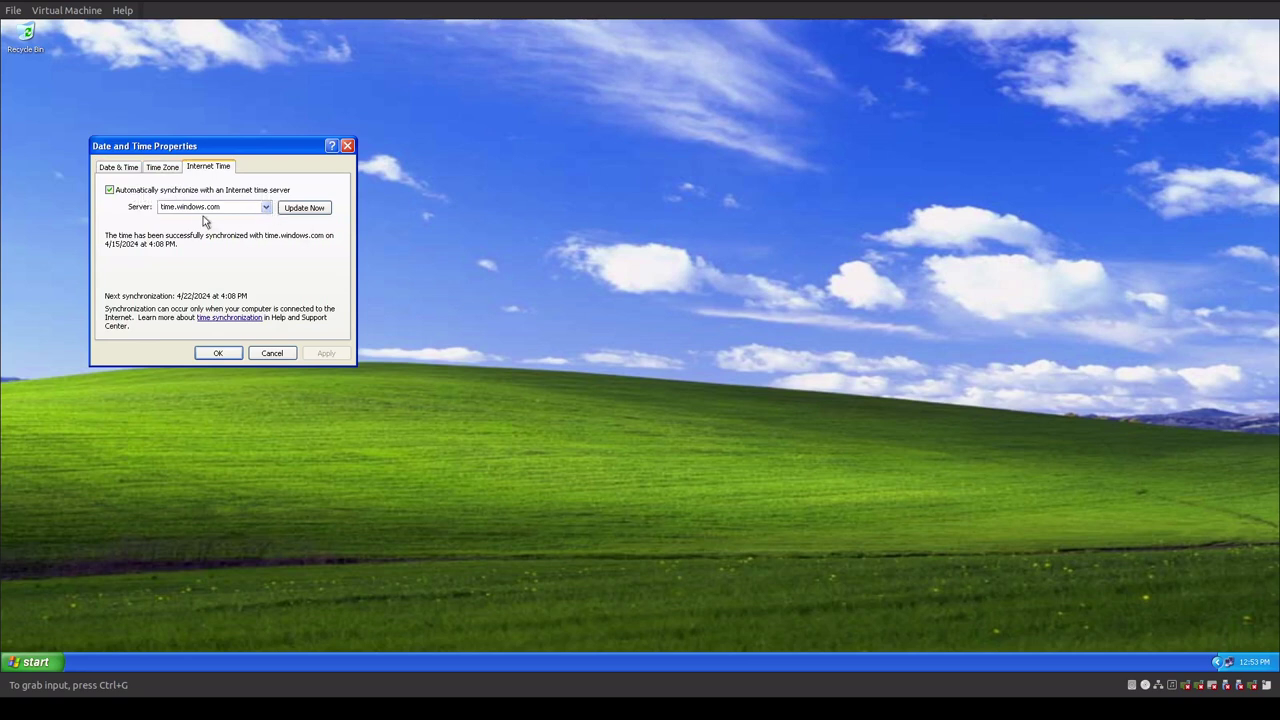
# - Set the Internet time server to time.nist.gov and start an immediate synchronization
pyautogui.click(267, 208)
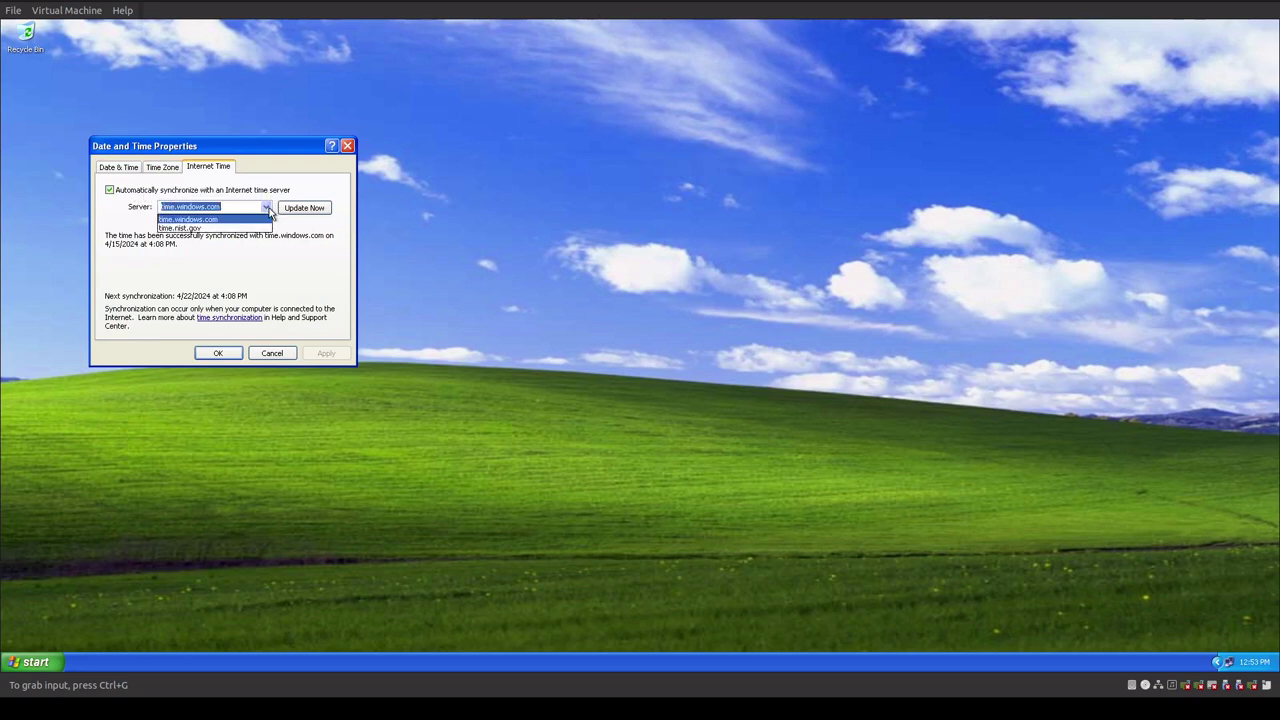
pyautogui.click(258, 228)
pyautogui.click(301, 214)
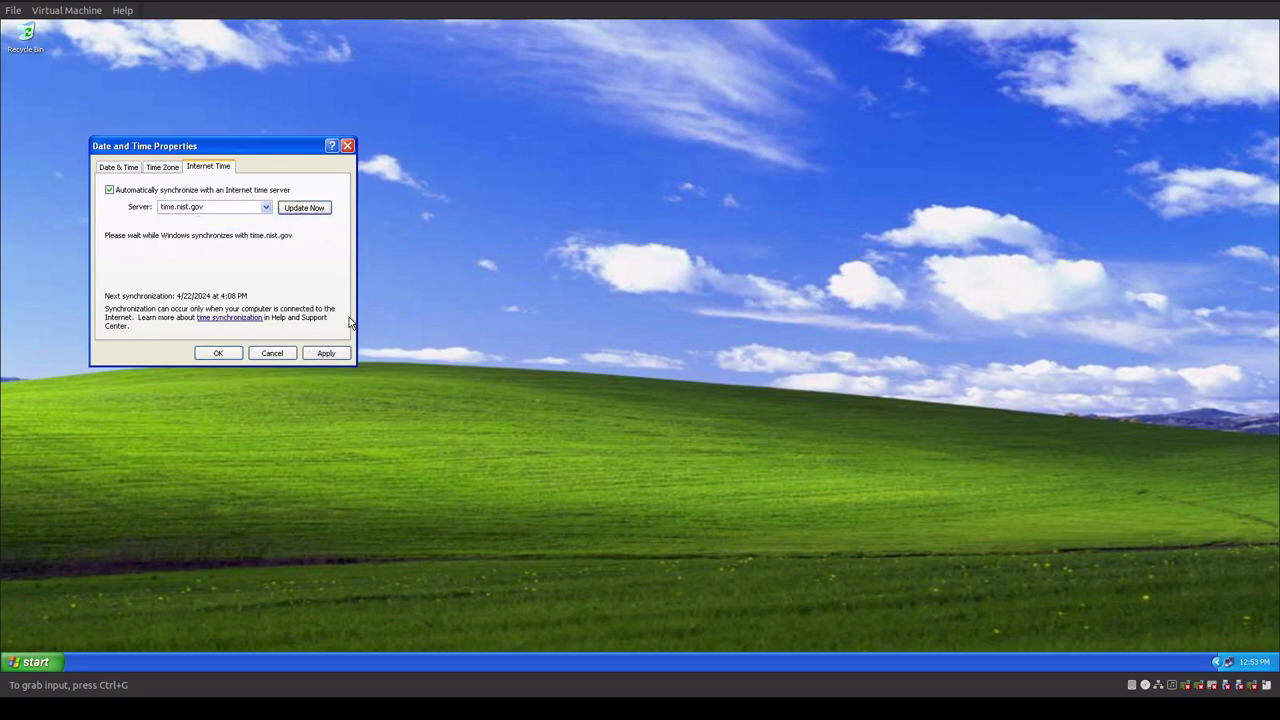
# - Apply the Internet time synchronization settings and close Date and Time Properties
pyautogui.click(328, 353)
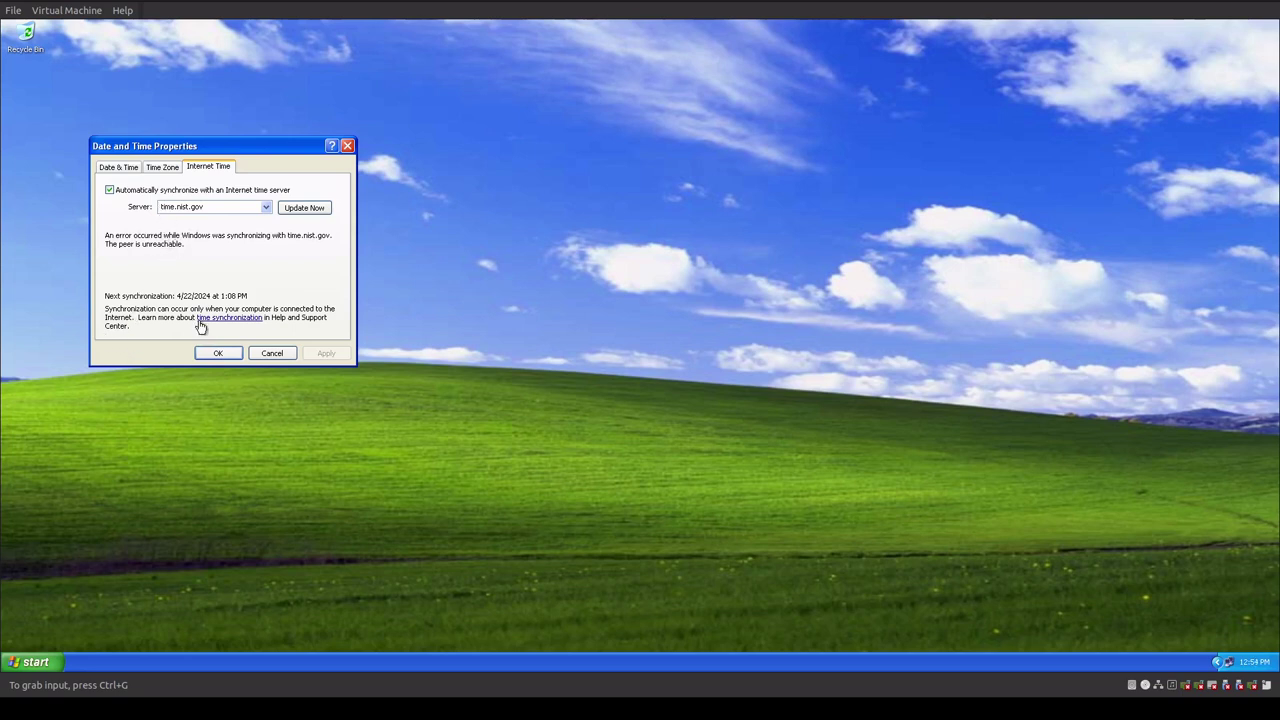
pyautogui.click(216, 356)
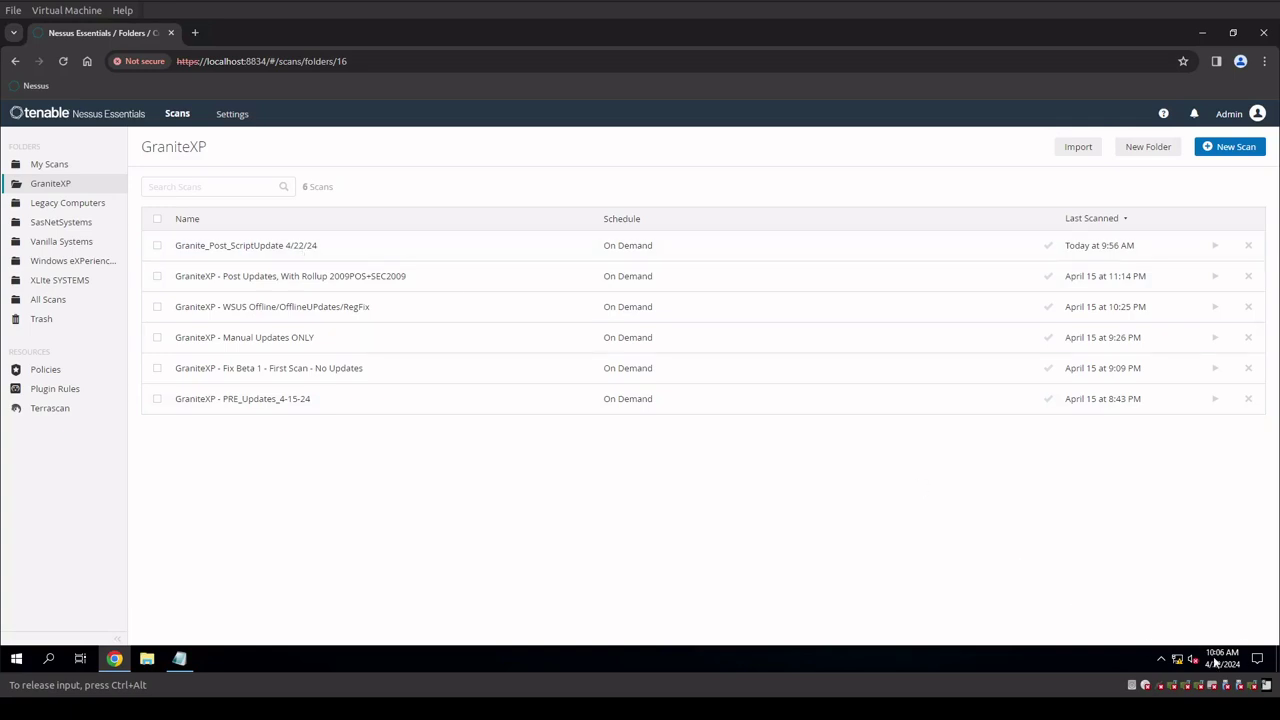
# - In Nessus Essentials, open the Granite_Post_ScriptUpdate 4/22/24 scan, examine the vulnerabilities listed for host 192.168.242.219, and return to the scan's host overview
pyautogui.moveTo(1226, 668)
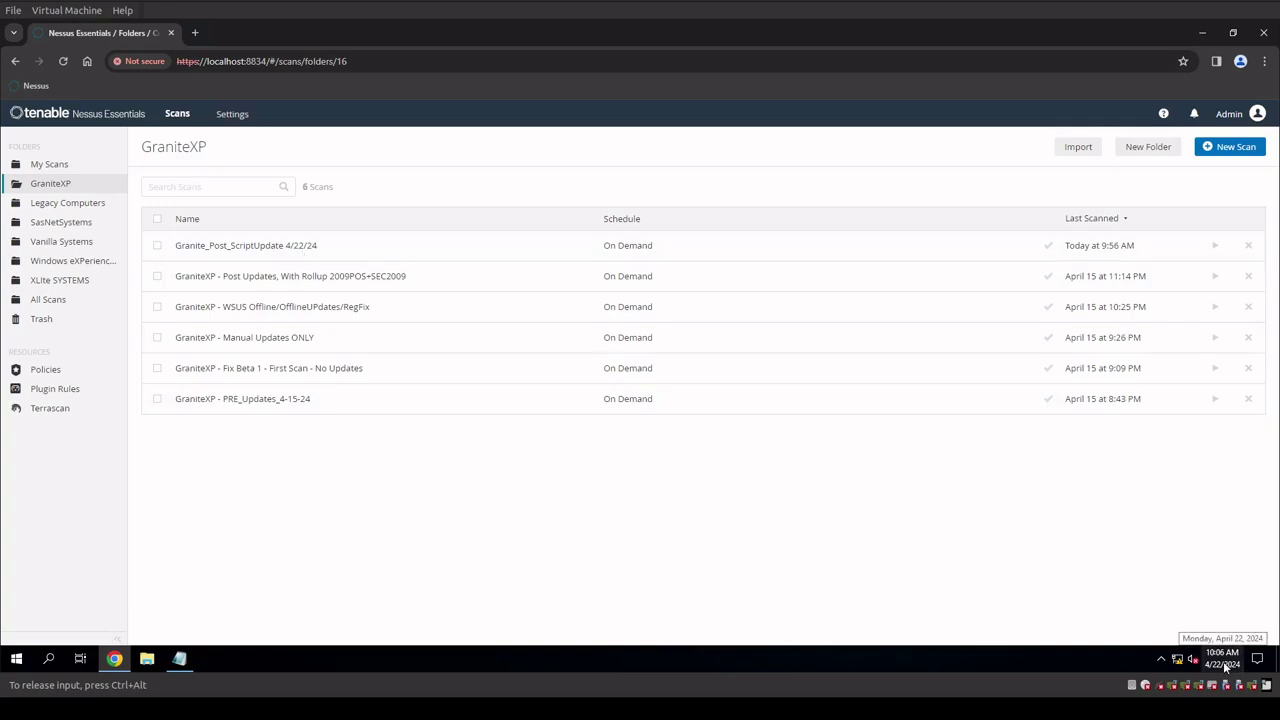
pyautogui.click(404, 247)
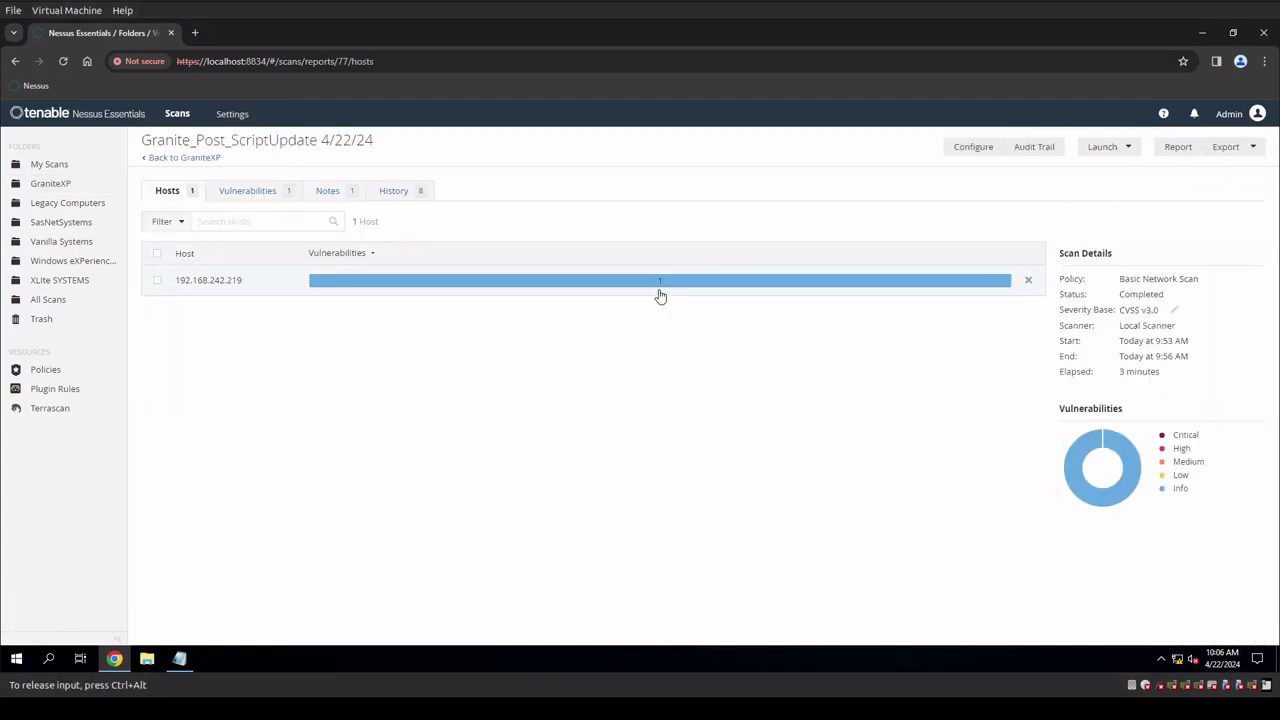
pyautogui.moveTo(661, 288)
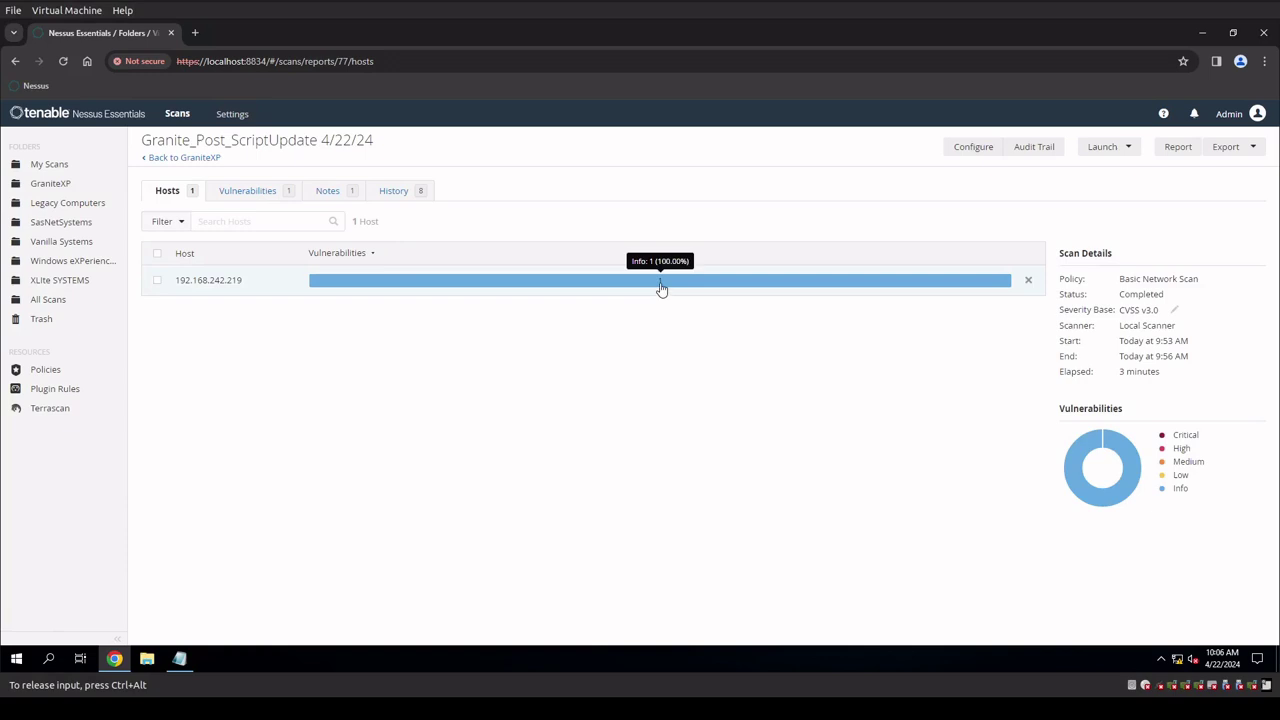
pyautogui.click(661, 288)
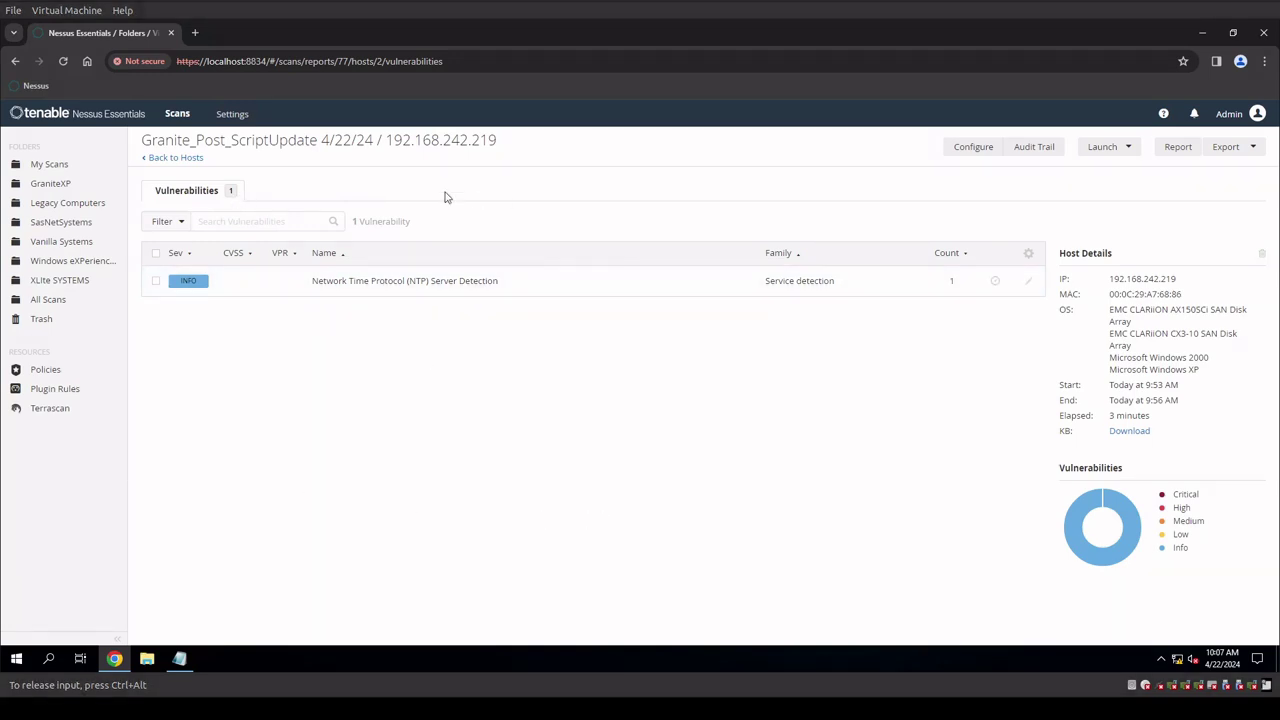
pyautogui.click(193, 161)
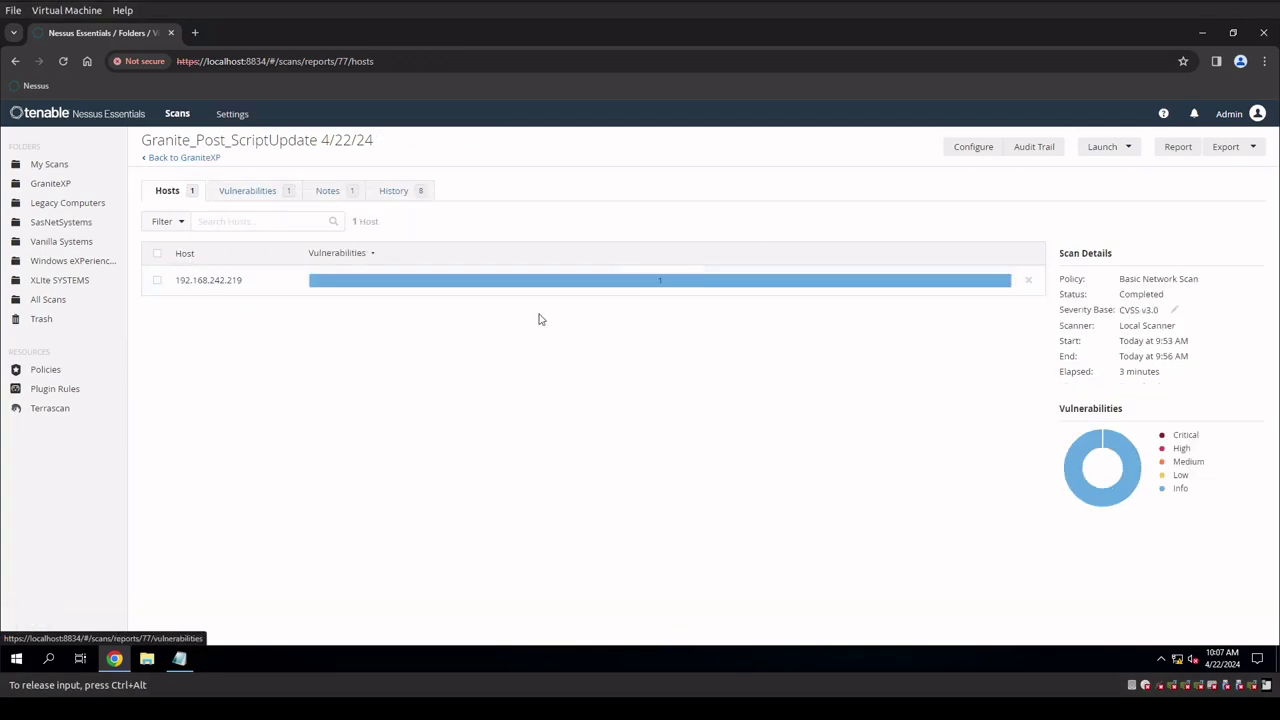
pyautogui.moveTo(651, 289)
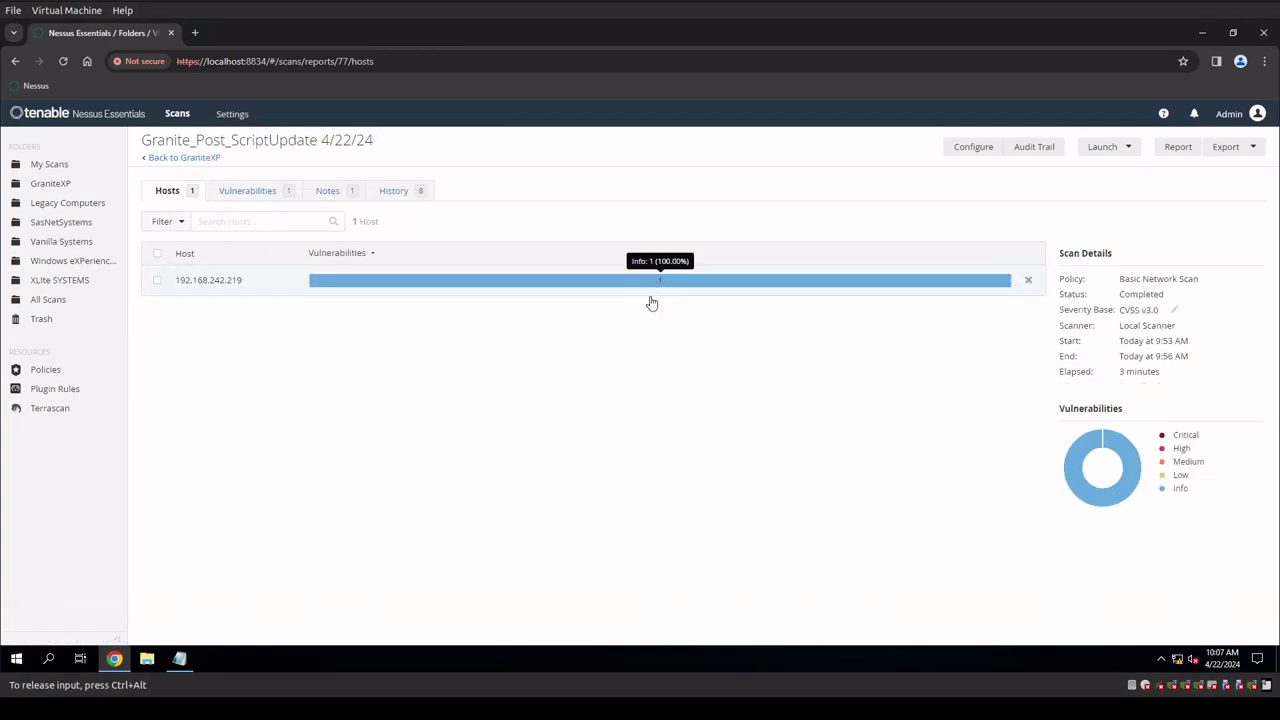